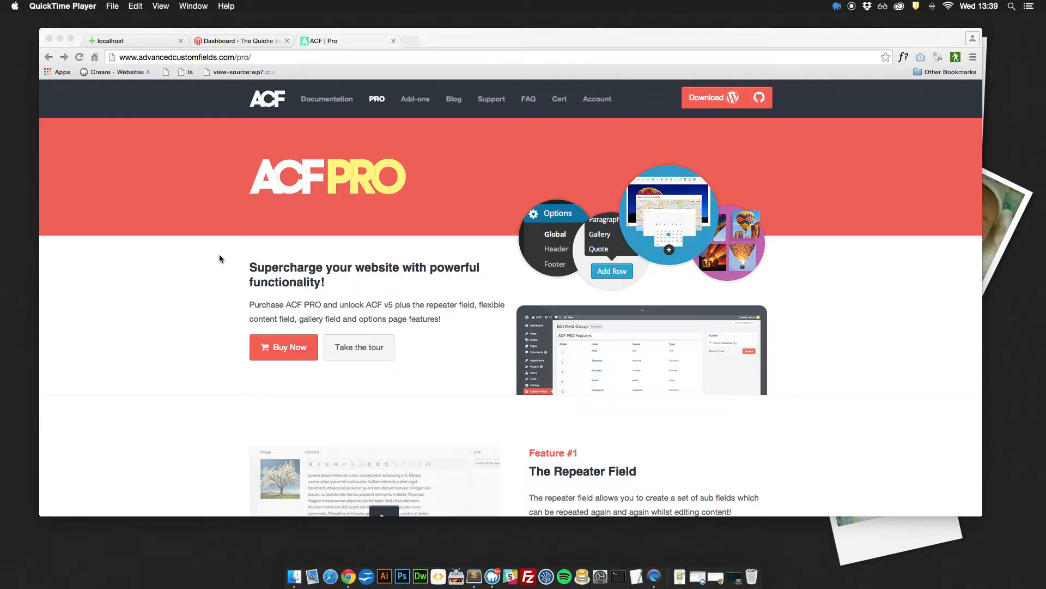
Step: Look through the ACF PRO feature descriptions and view the Quiche Emporium site's front page
scroll(220, 255, "down", 10)
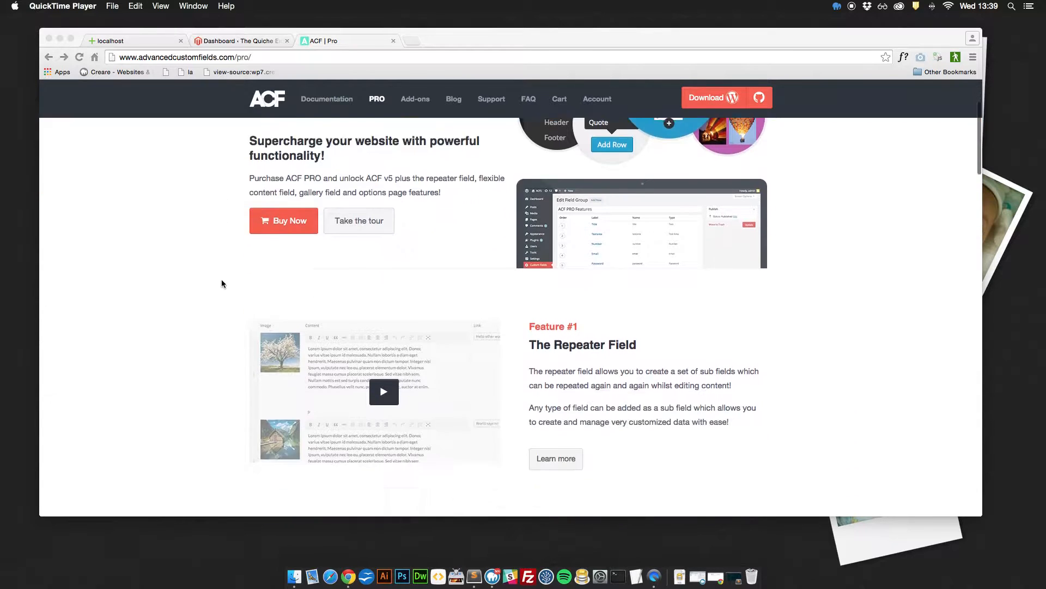
scroll(215, 282, "down", 2)
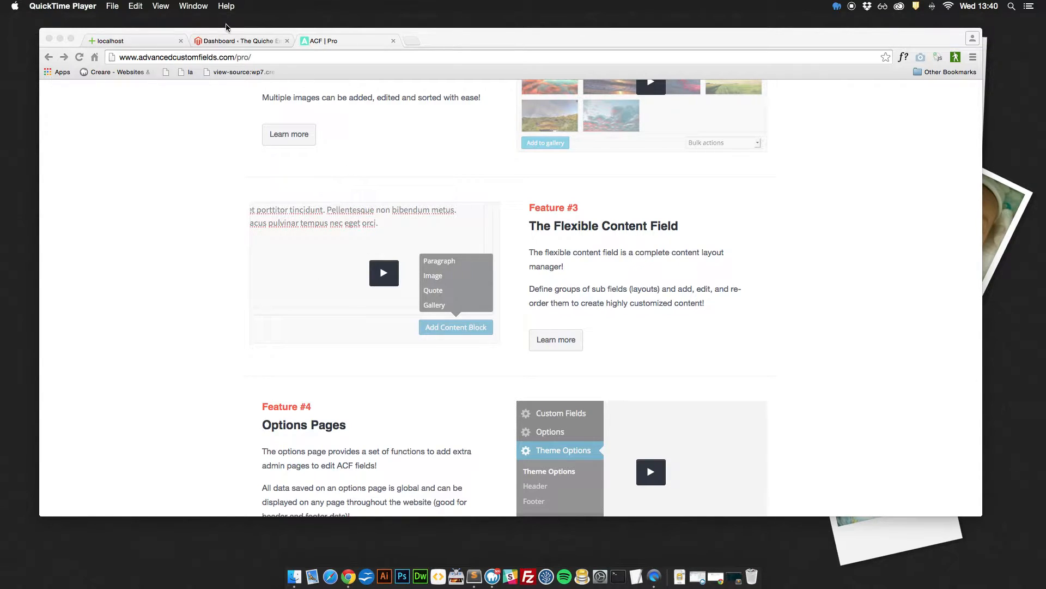
left_click(227, 41)
left_click(227, 40)
left_click(111, 42)
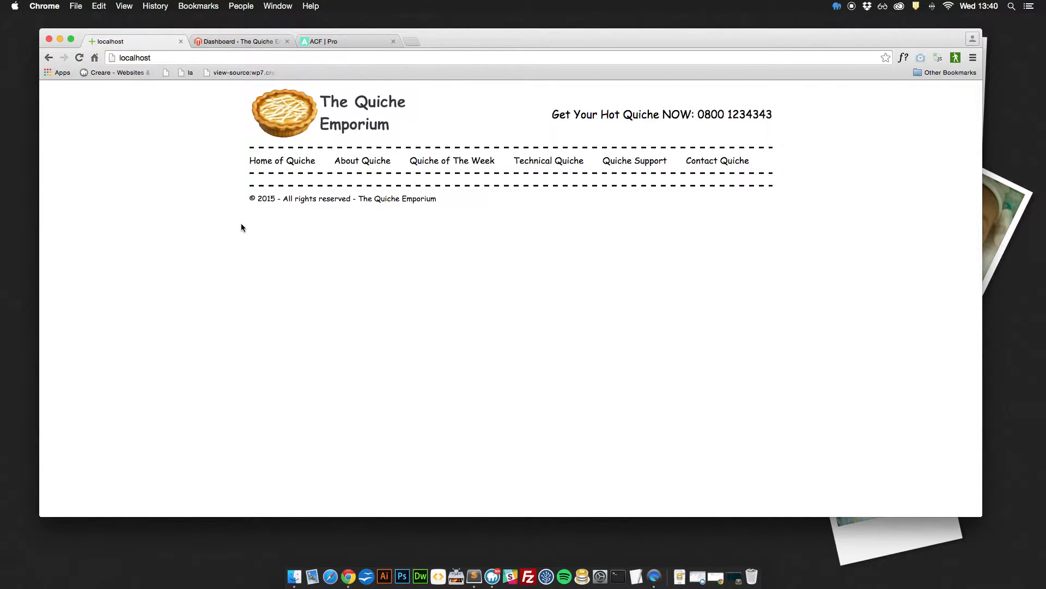
Step: Create a new custom field group titled "Our Content" in the WordPress admin
left_click(219, 42)
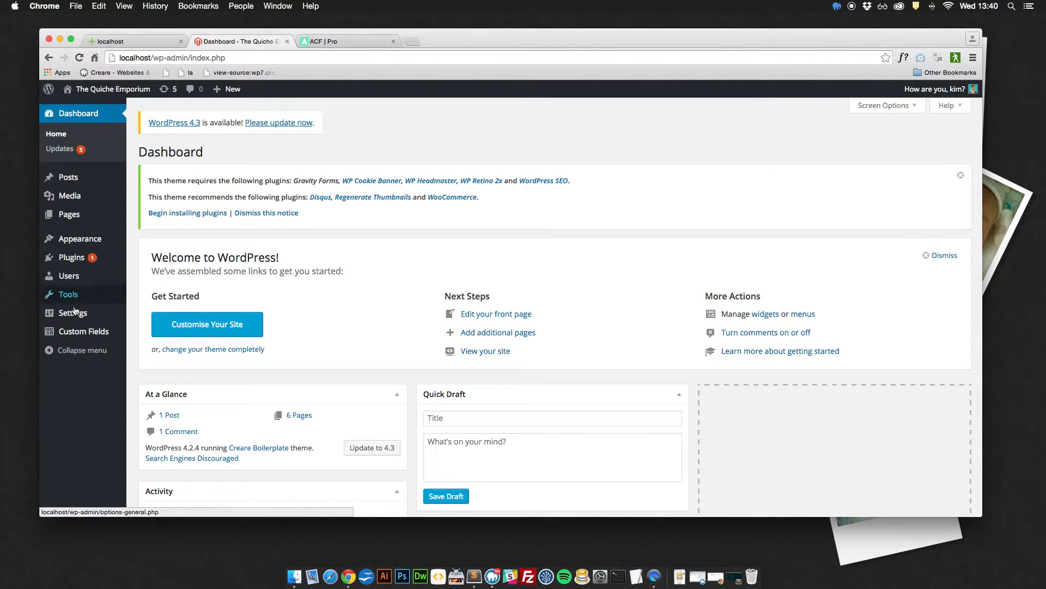
left_click(81, 332)
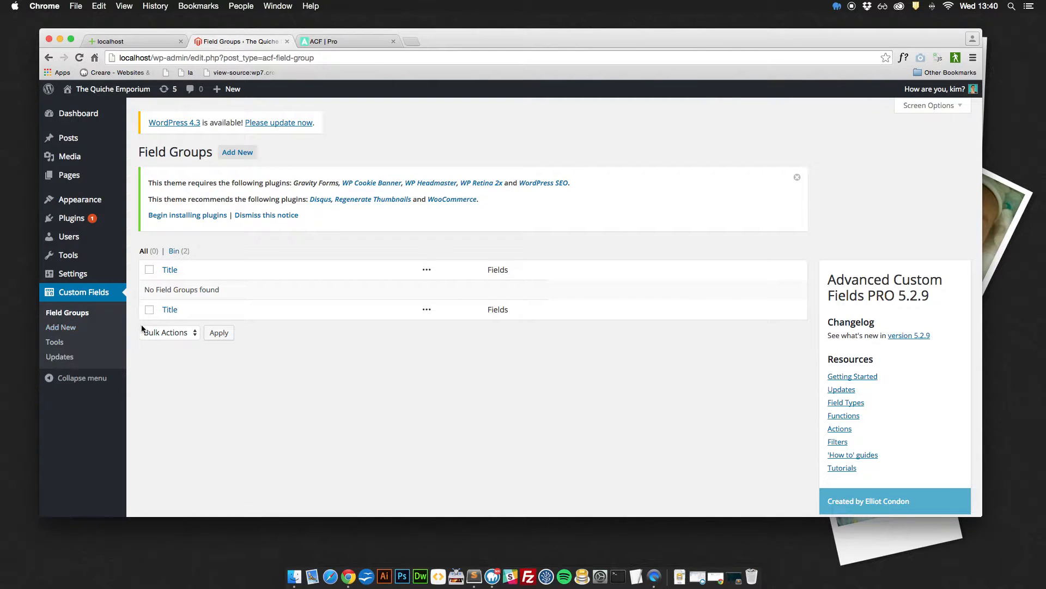
left_click(245, 154)
type("Fle")
key("BackSpace")
key("BackSpace")
key("BackSpace")
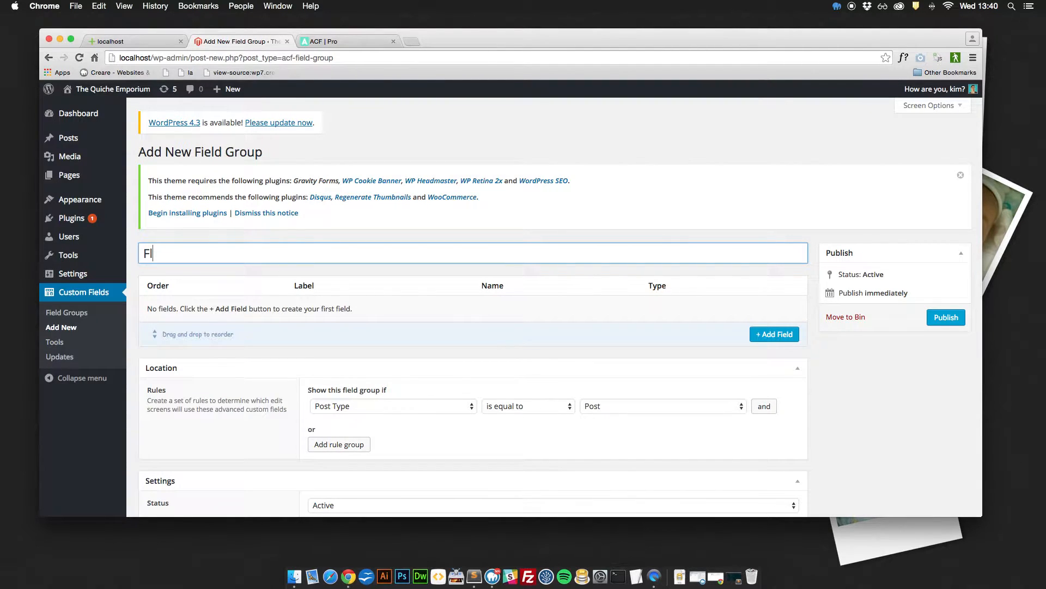
type("Our Content")
Step: Add a field labelled "Content" to the field group and set its type to Flexible Content
left_click(768, 337)
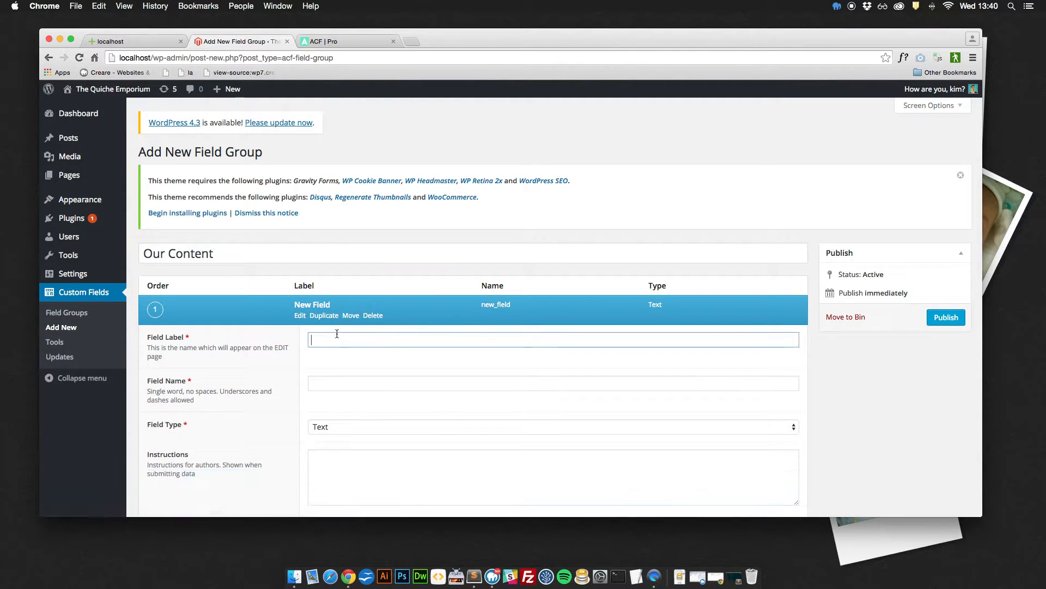
type("Content")
scroll(322, 364, "down", 3)
left_click(346, 262)
left_click(354, 303)
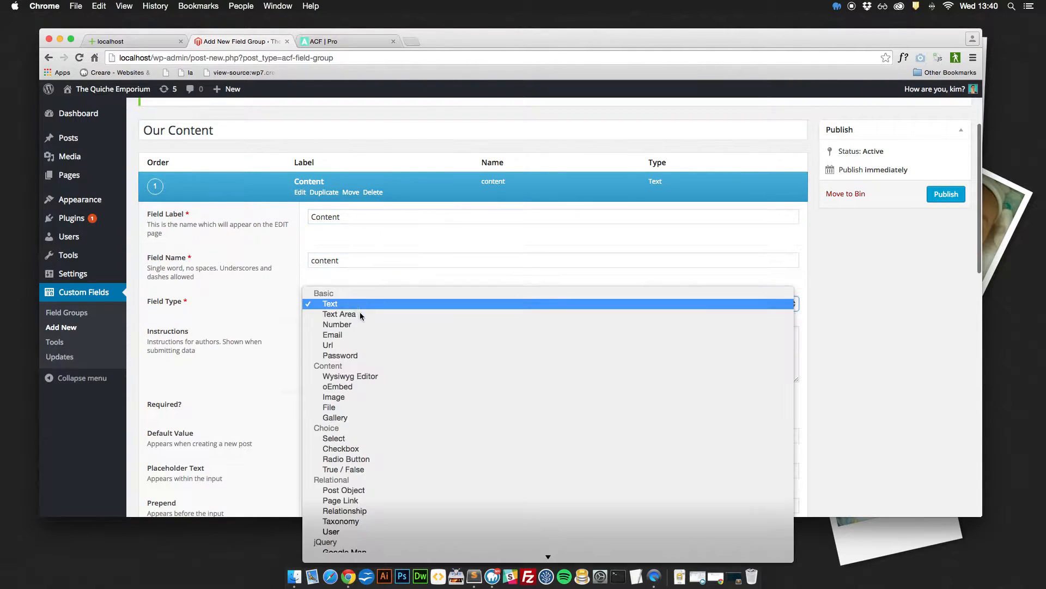
left_click(360, 551)
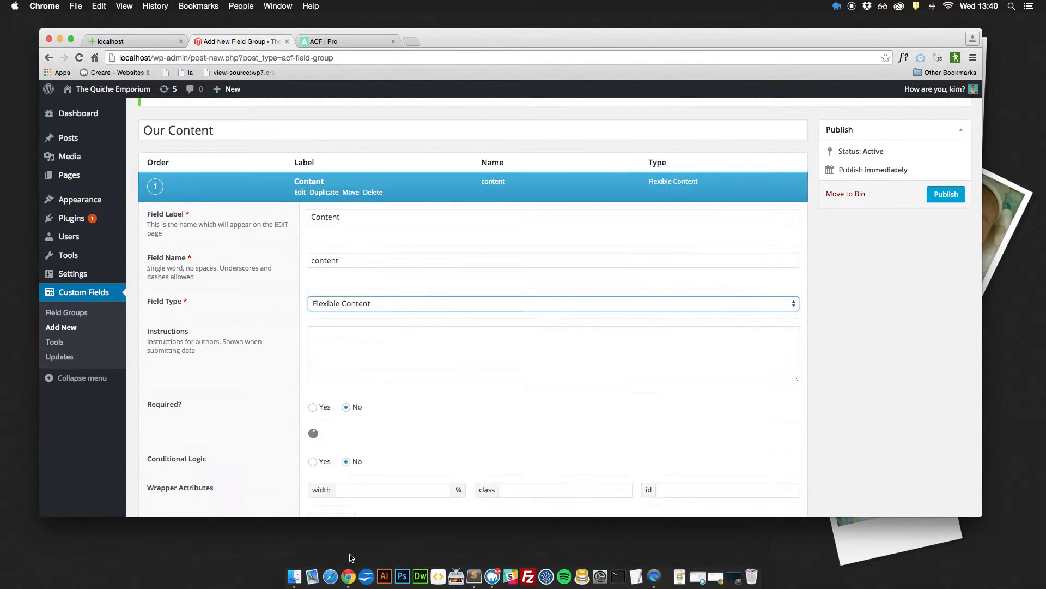
Step: Label the flexible content field's first layout "Full Slider", with the name full_slider
scroll(235, 318, "down", 5)
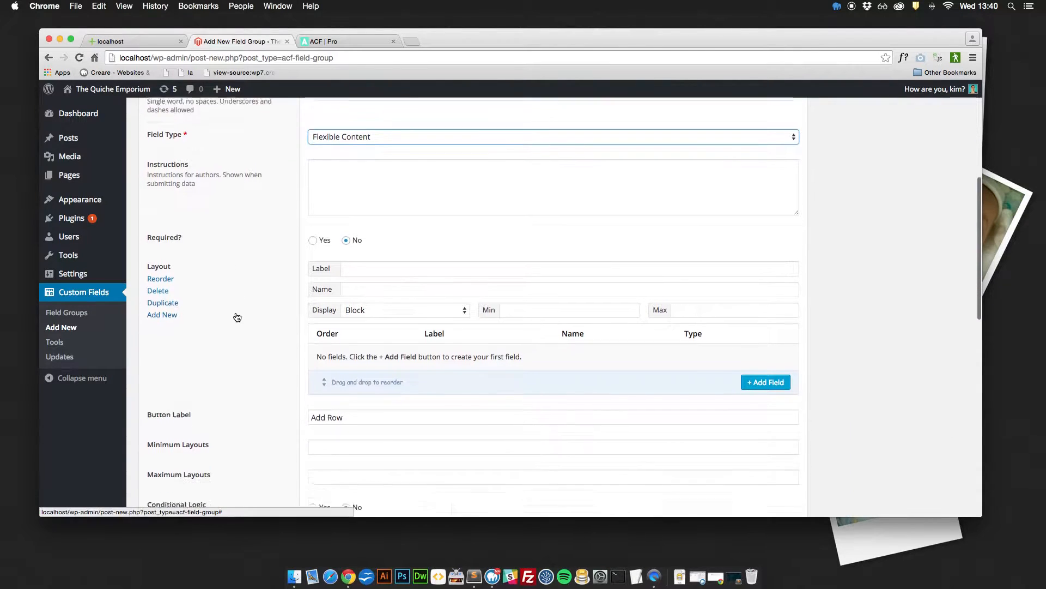
scroll(232, 304, "up", 2)
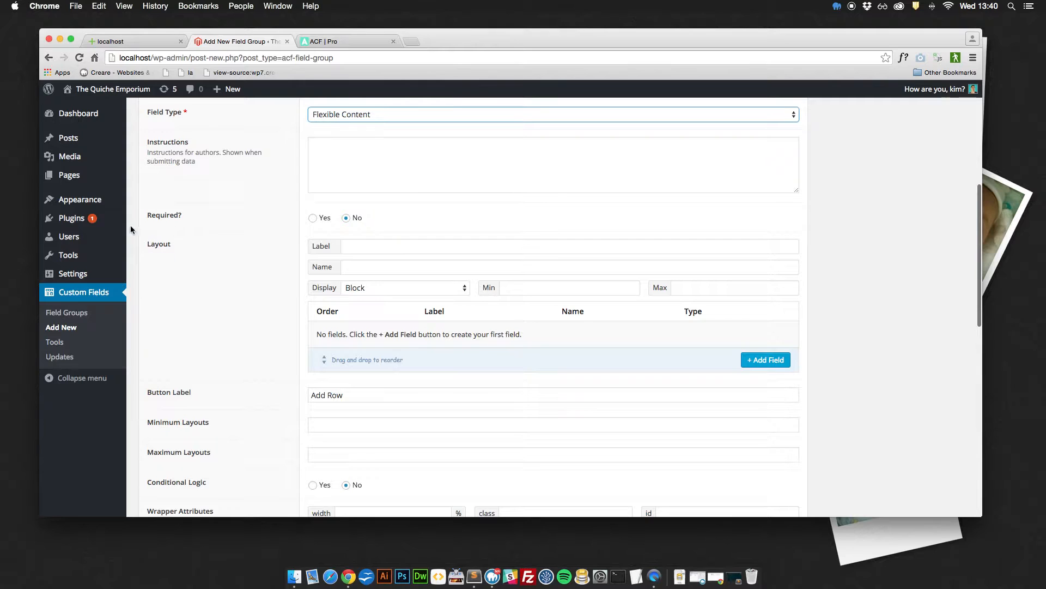
mouse_move(138, 238)
mouse_move(198, 260)
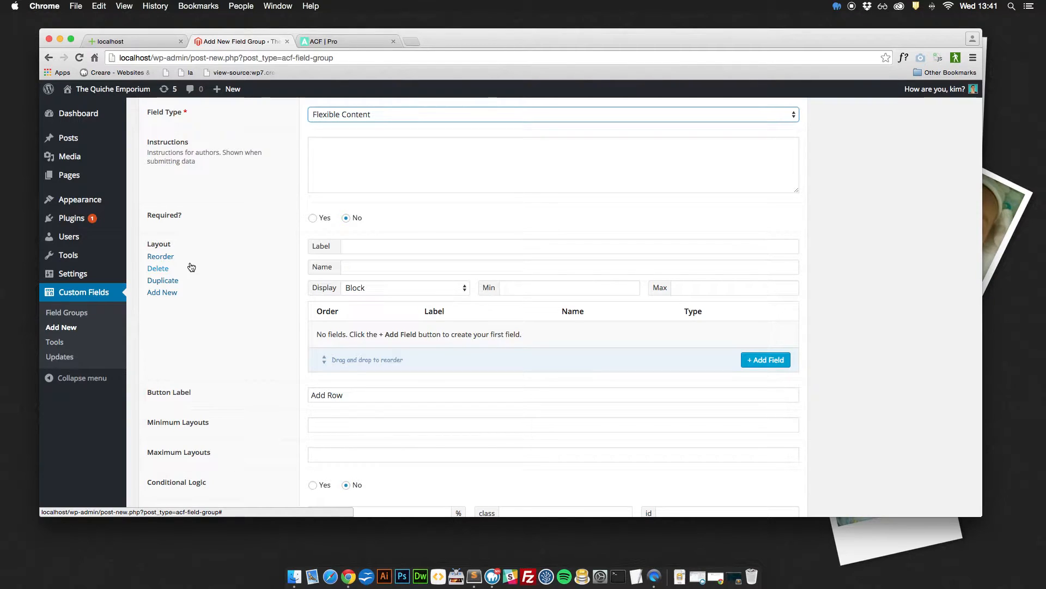
left_click(357, 247)
type("Full Sdlier")
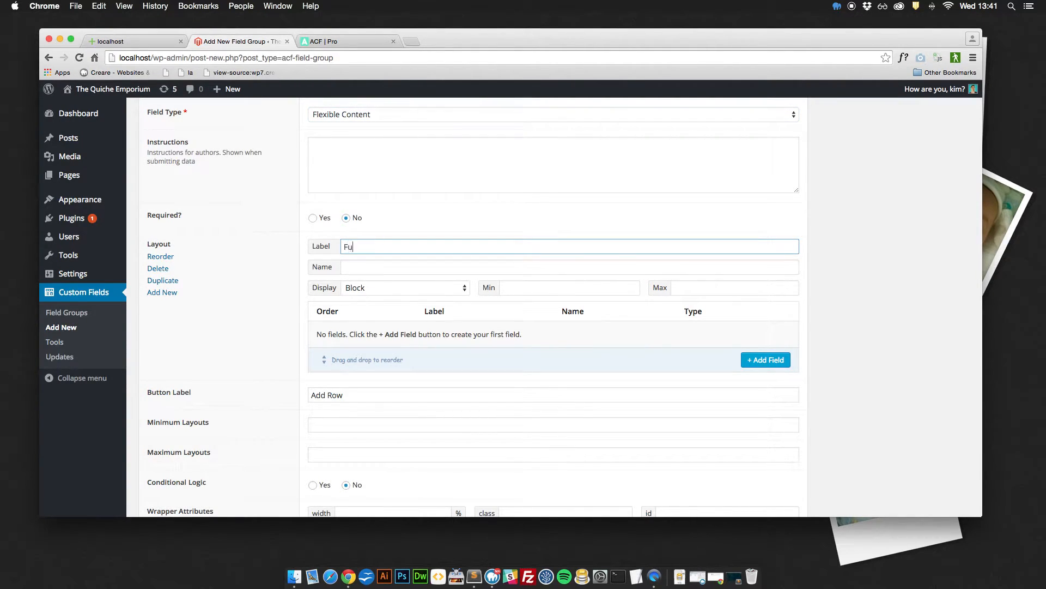
key("BackSpace")
key("BackSpace")
key("BackSpace")
key("BackSpace")
key("BackSpace")
type("lisde")
key("BackSpace")
key("BackSpace")
key("BackSpace")
key("BackSpace")
type("ider")
key("Tab")
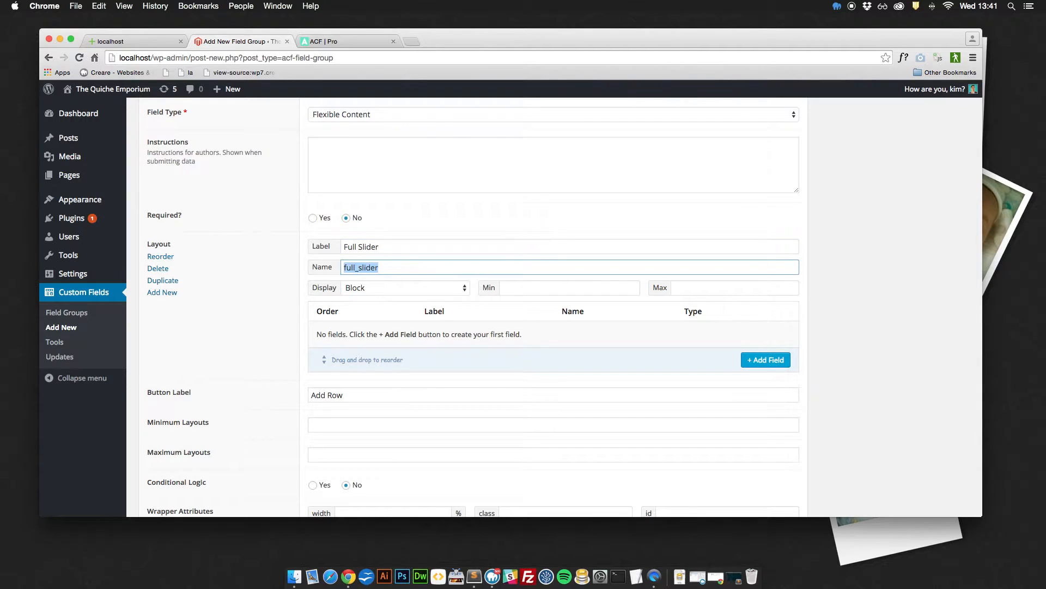
Step: Add a Repeater field labelled "Full Slider Images" to the Full Slider layout, with the name full_slider_images
left_click(765, 360)
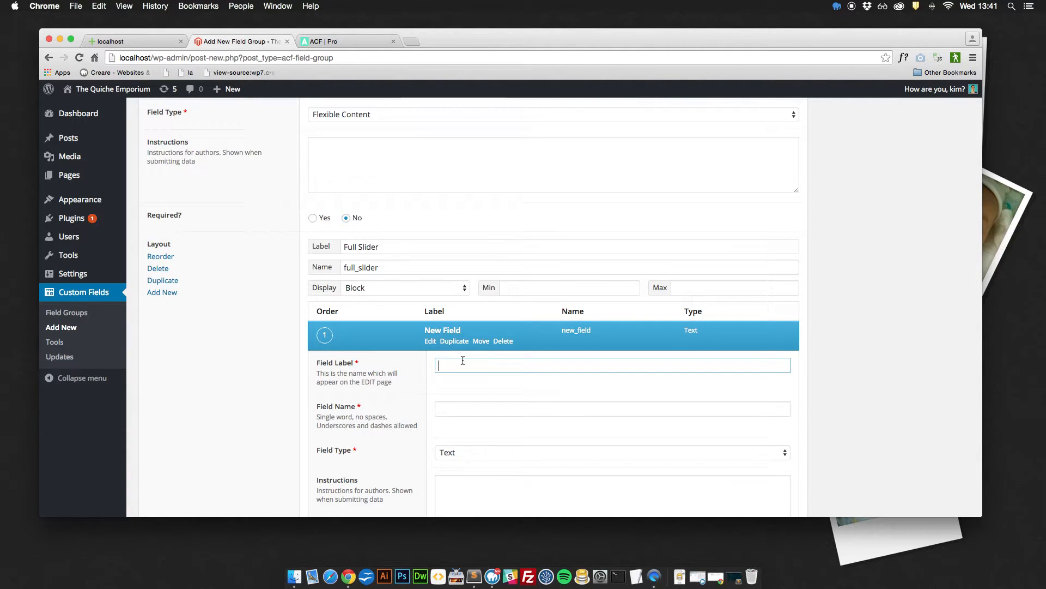
scroll(462, 360, "down", 3)
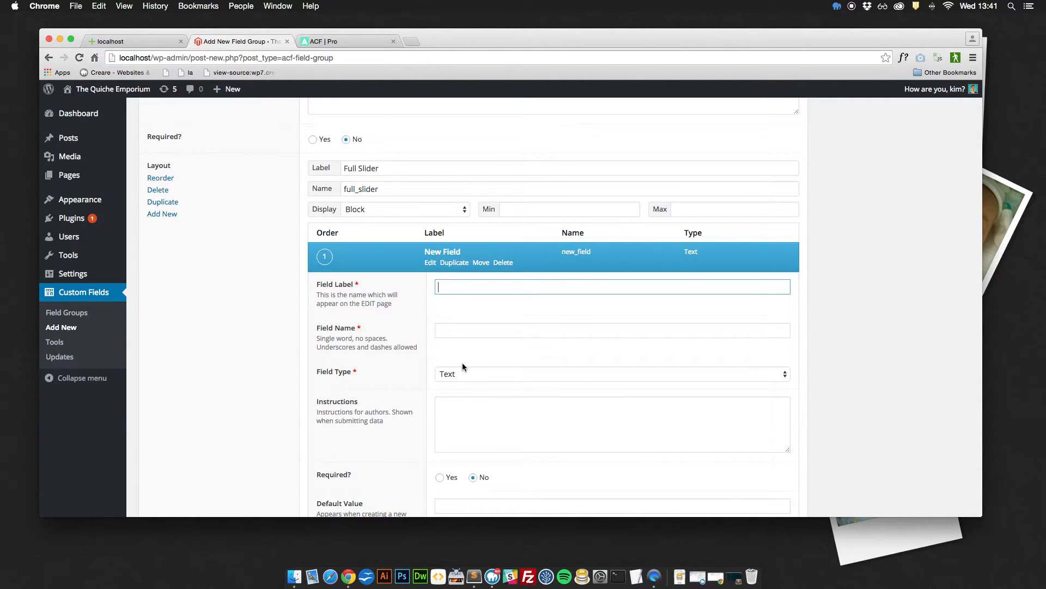
type("Full Slider Images")
left_click(490, 331)
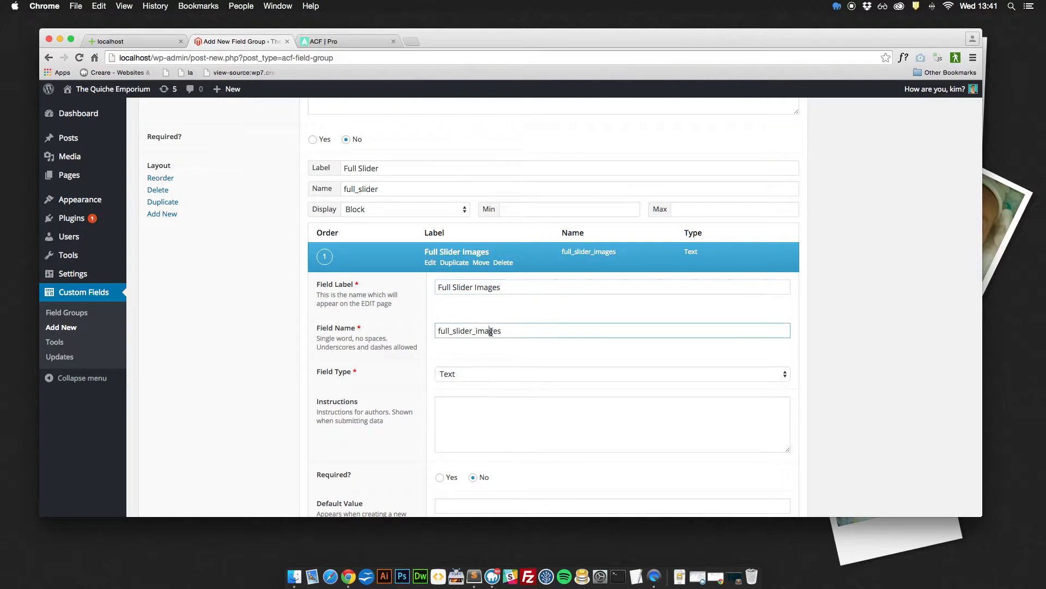
scroll(491, 331, "down", 1)
left_click(545, 338)
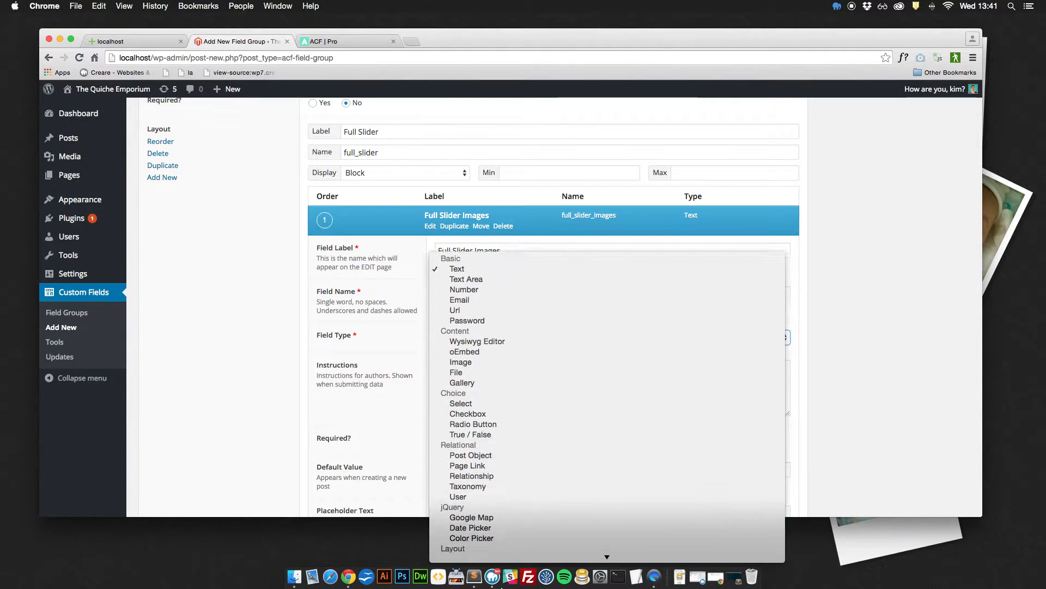
left_click(463, 551)
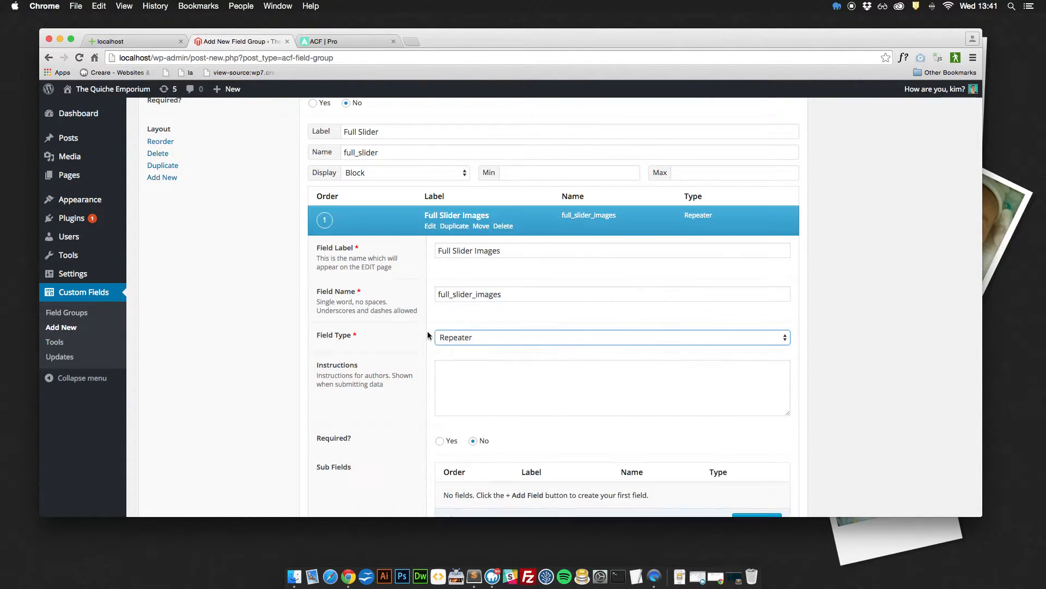
Step: Add a sub field labelled "Image" to the Full Slider Images repeater
scroll(423, 330, "down", 4)
left_click(757, 370)
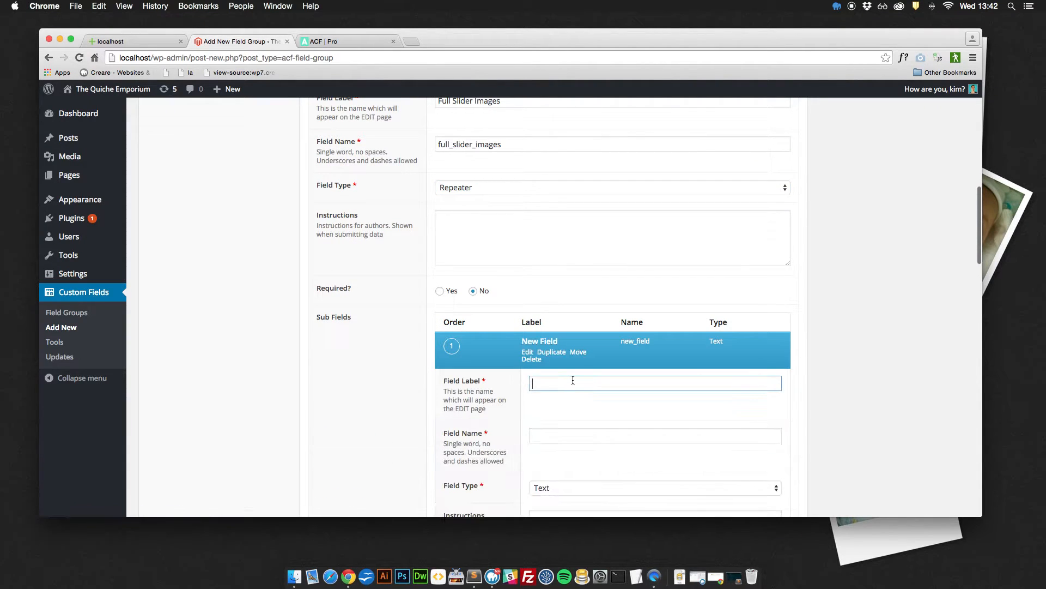
type("Image")
scroll(555, 375, "down", 2)
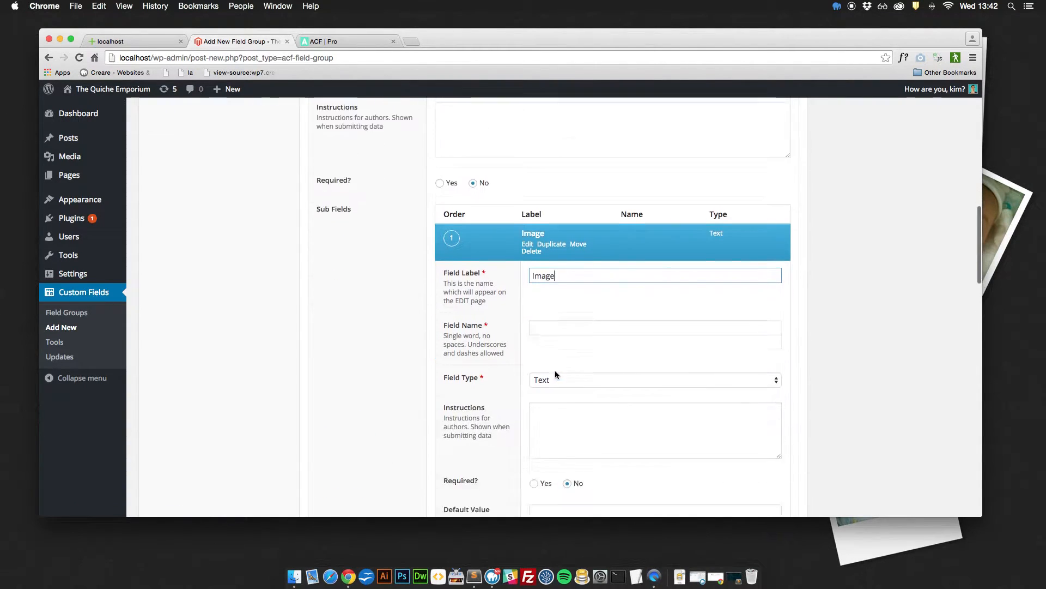
Step: Set the Image sub field's name to full_slider_images_image and its type to Image
scroll(556, 375, "down", 1)
left_click(566, 286)
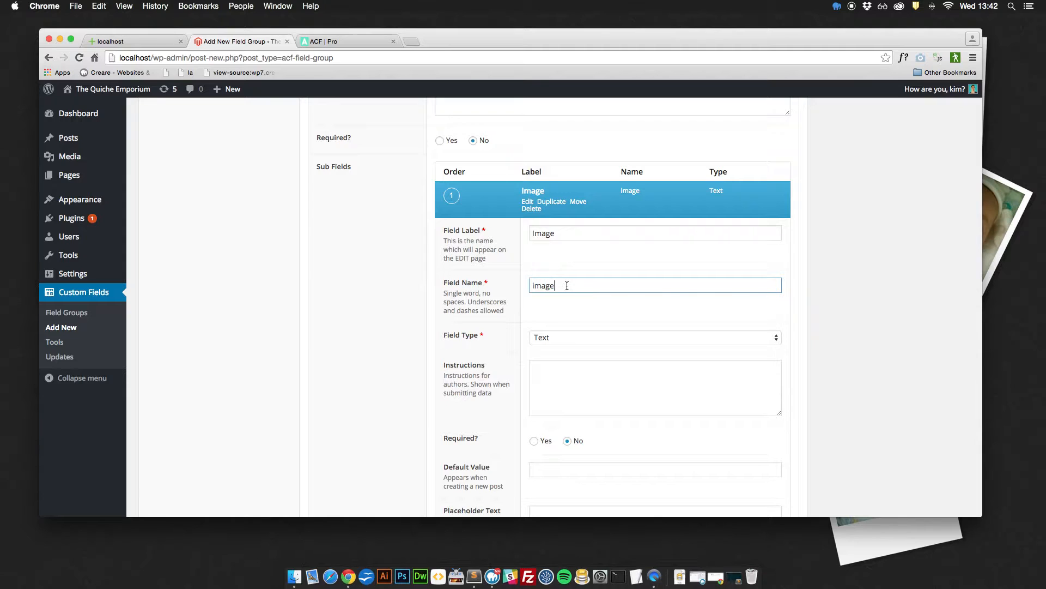
key("BackSpace")
key("BackSpace")
key("BackSpace")
key("BackSpace")
key("BackSpace")
type("full_slider_images_image")
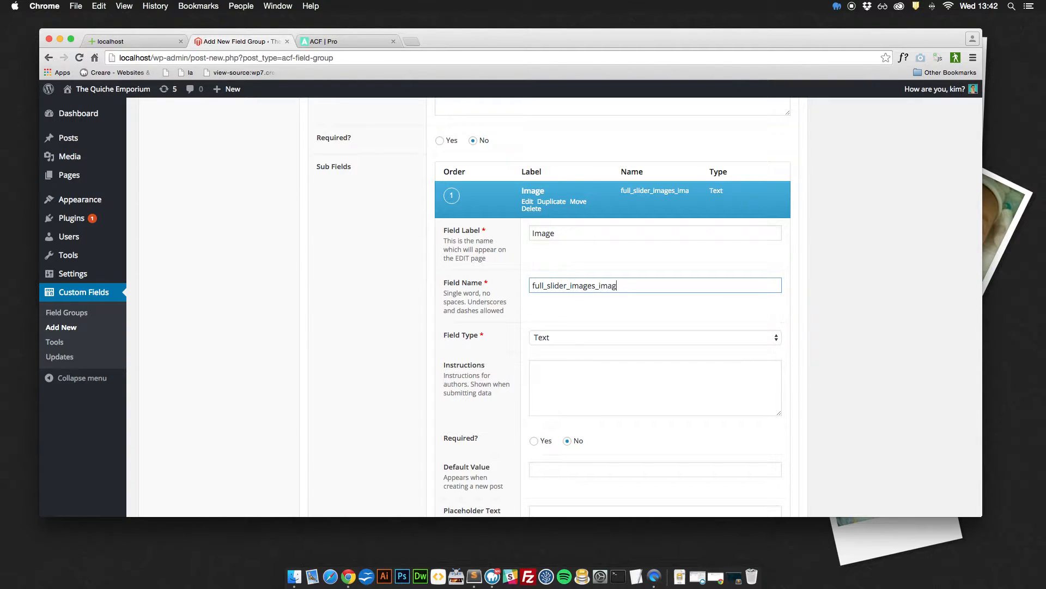
left_click(579, 337)
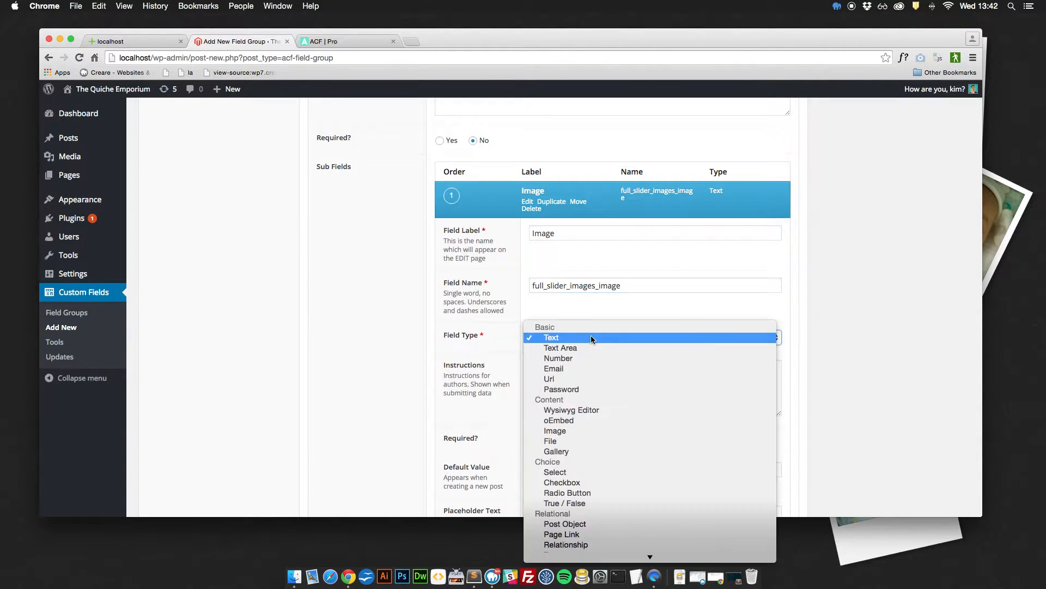
left_click(564, 432)
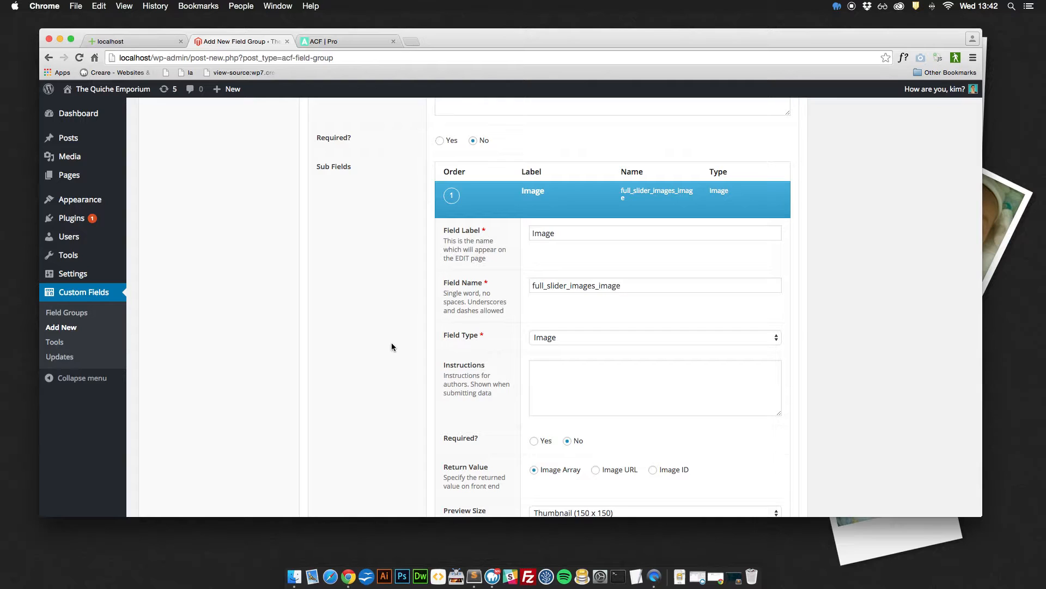
Step: Add a second layout to the flexible content field, labelled "Content Blocks" with the name content_blocks
scroll(391, 342, "down", 5)
scroll(391, 343, "up", 10)
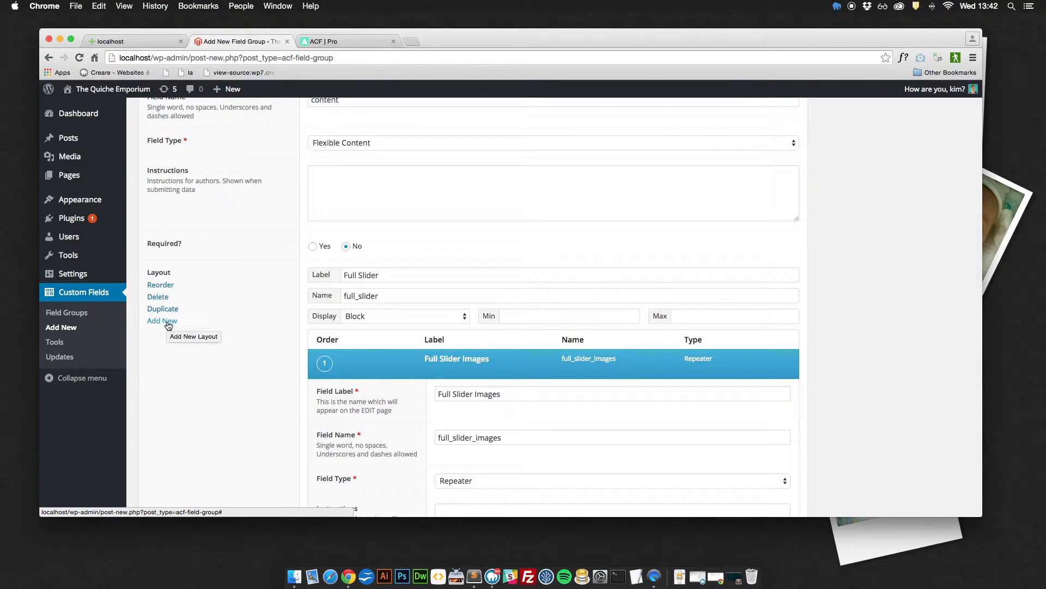
left_click(171, 325)
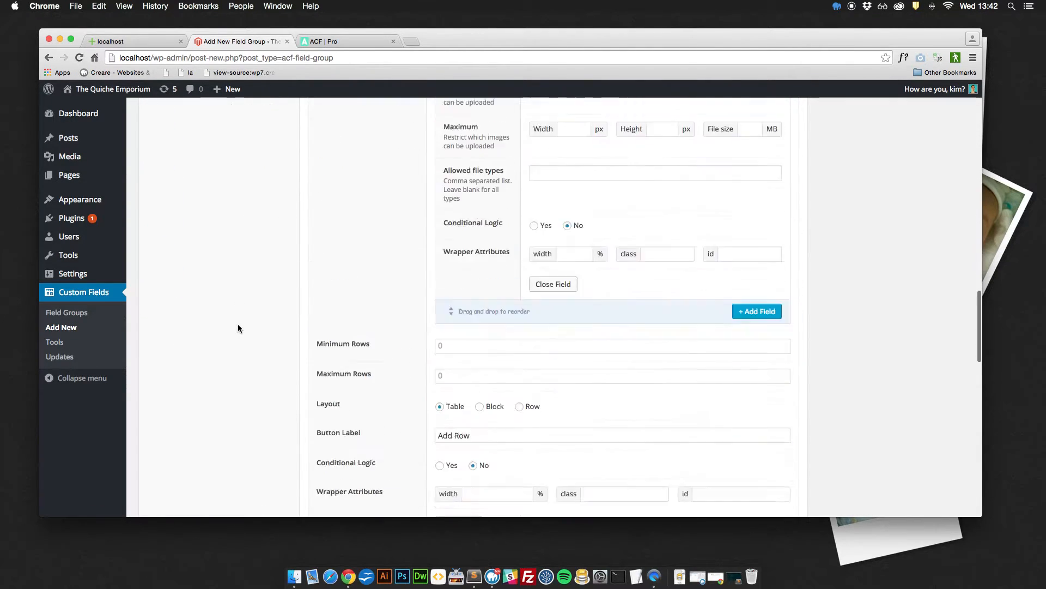
left_click(375, 293)
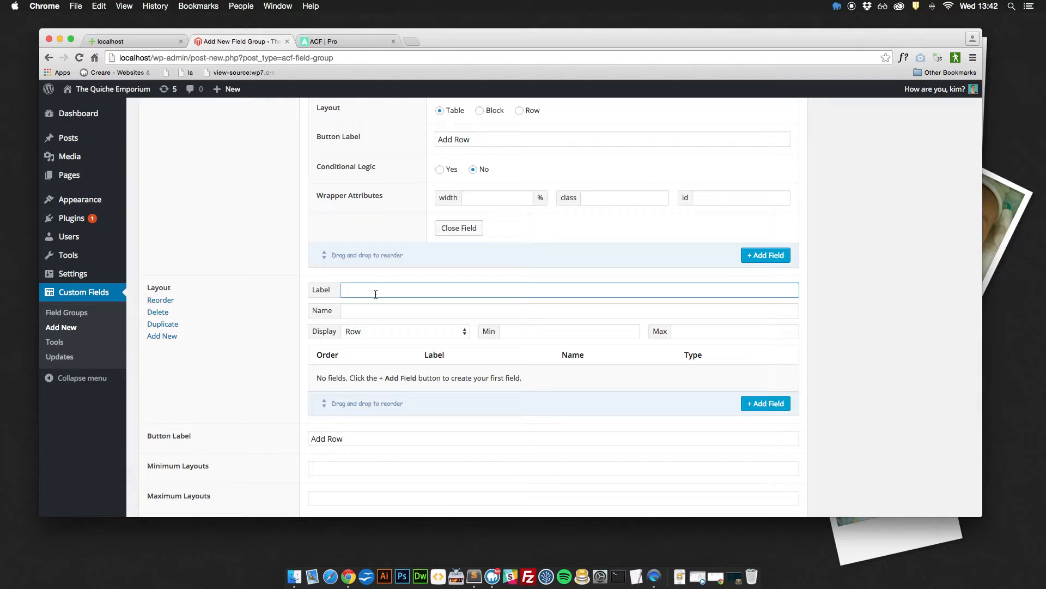
type("Content Blocks")
key("Tab")
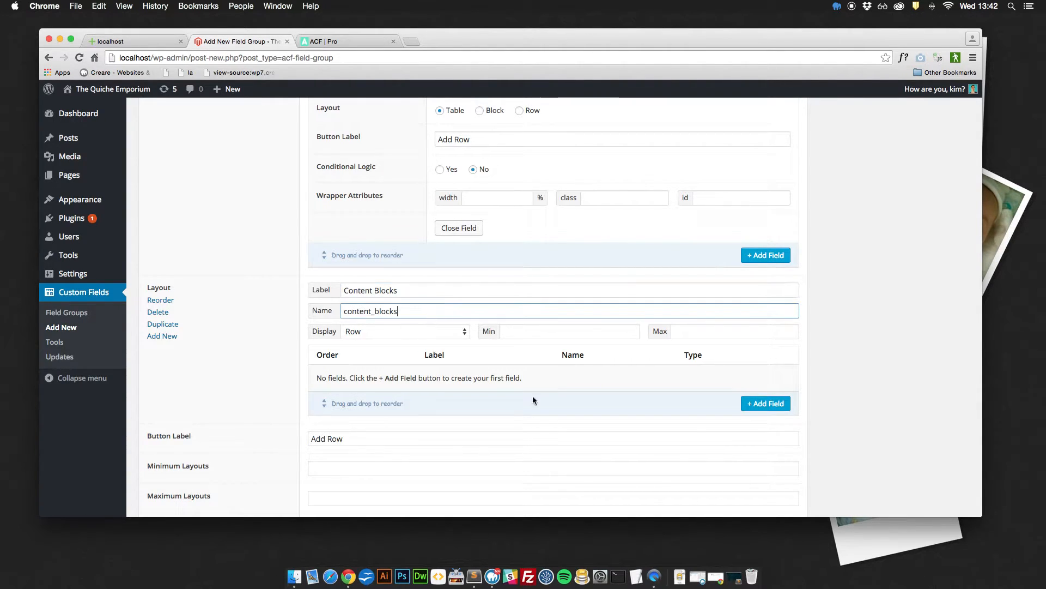
Step: Add a field labelled "Content Block" to the Content Blocks layout, with the name content_block
left_click(770, 403)
scroll(496, 383, "down", 3)
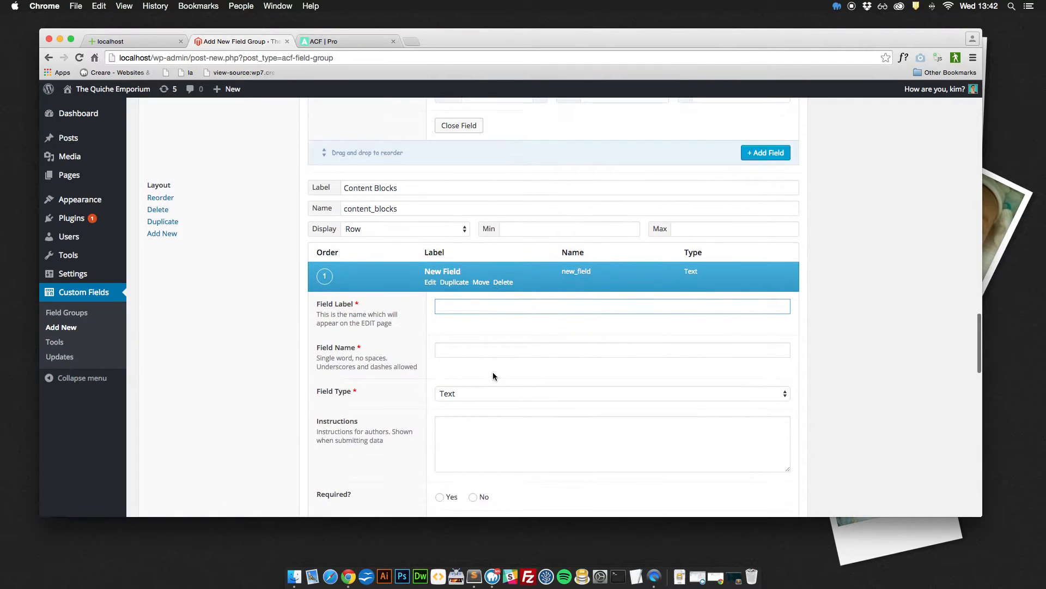
type("conte")
key("BackSpace")
key("BackSpace")
key("BackSpace")
key("BackSpace")
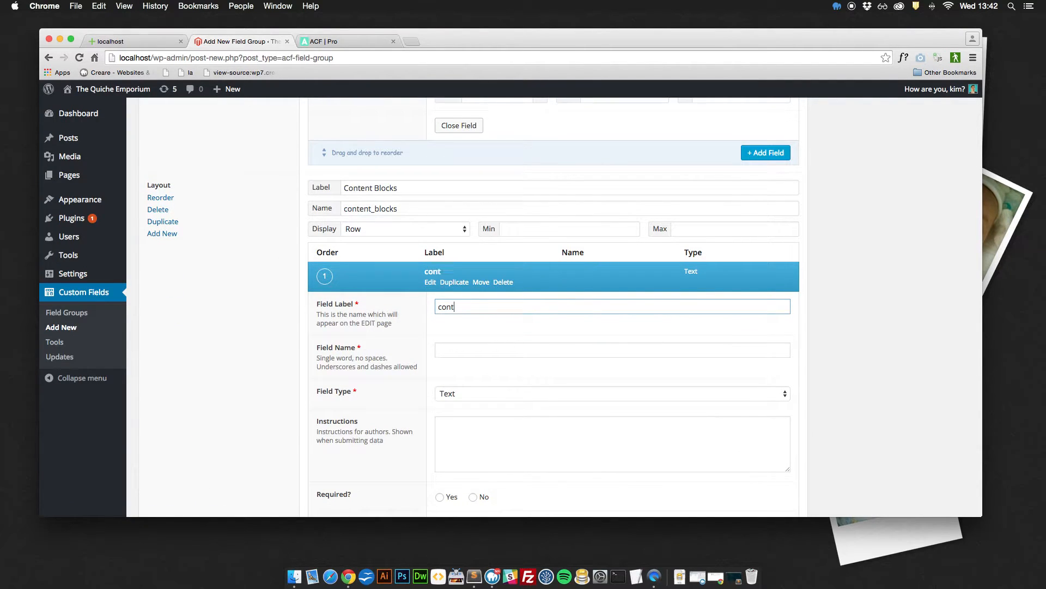
key("BackSpace")
type("Content Block")
left_click(462, 329)
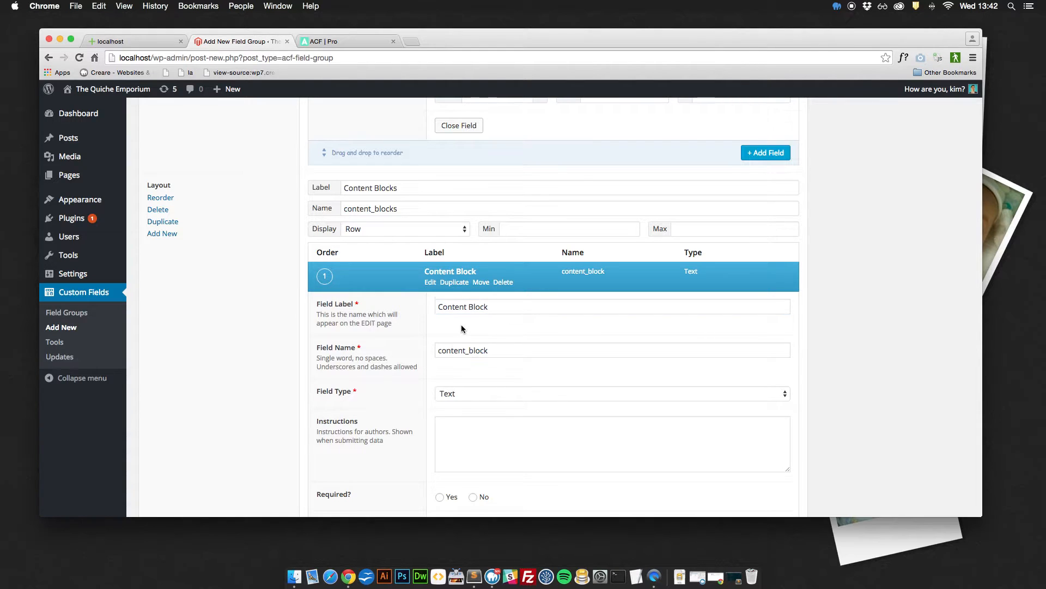
Step: Set the Content Block field's type to Repeater
scroll(552, 341, "down", 1)
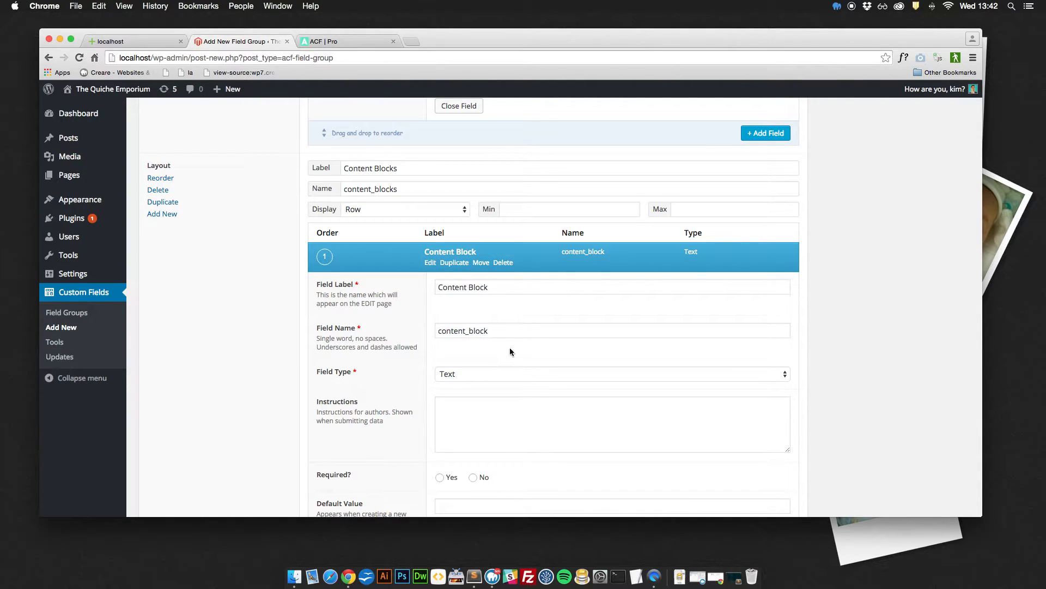
scroll(490, 353, "down", 7)
scroll(422, 374, "up", 3)
scroll(422, 374, "up", 3)
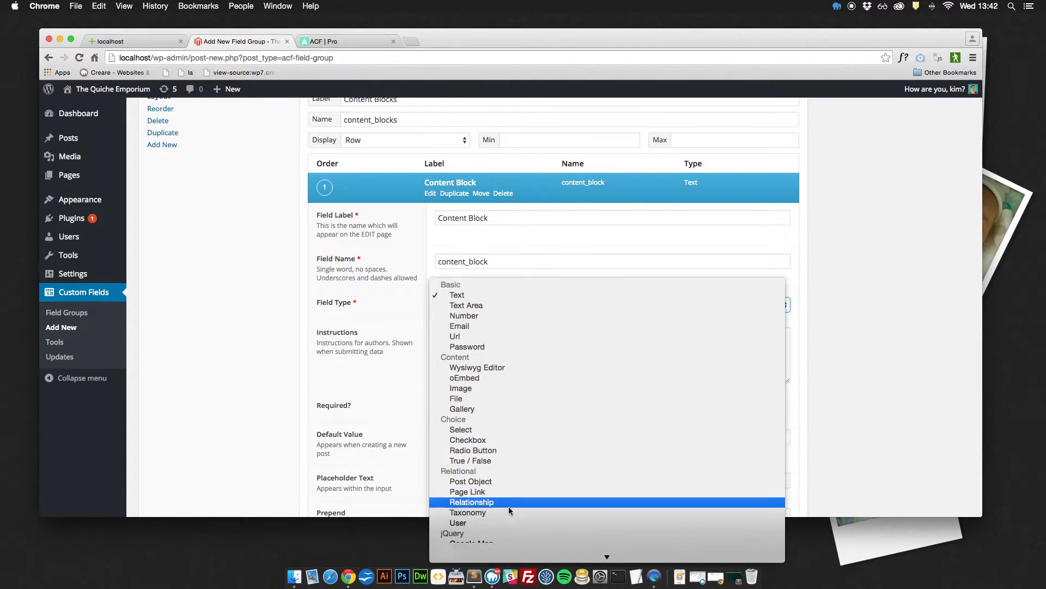
left_click(490, 550)
scroll(376, 338, "down", 4)
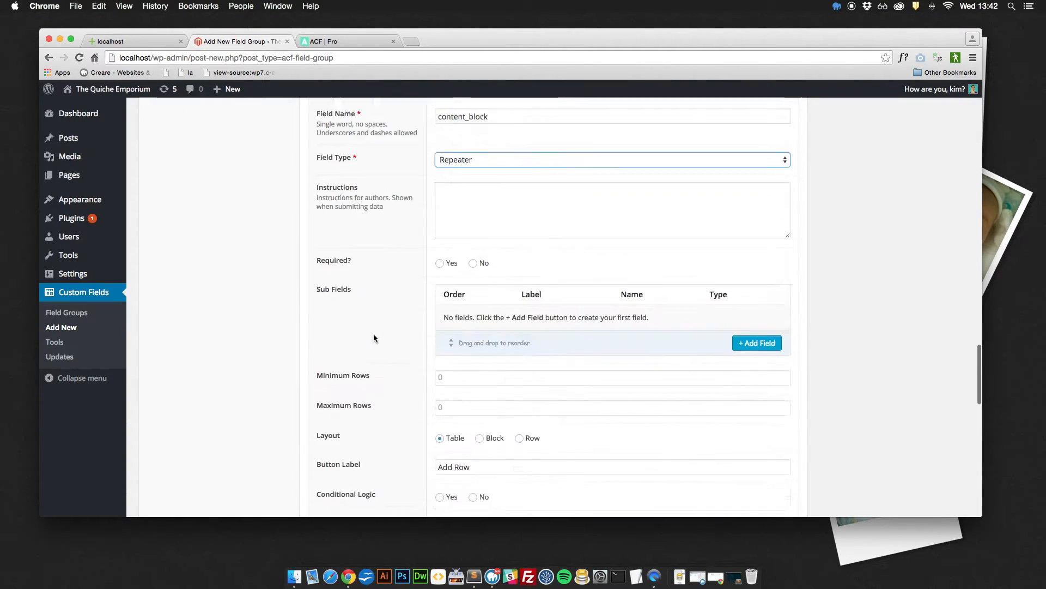
Step: Set the maximum rows of the Content Block repeater to 4
scroll(374, 335, "up", 2)
scroll(374, 335, "down", 15)
scroll(382, 338, "up", 5)
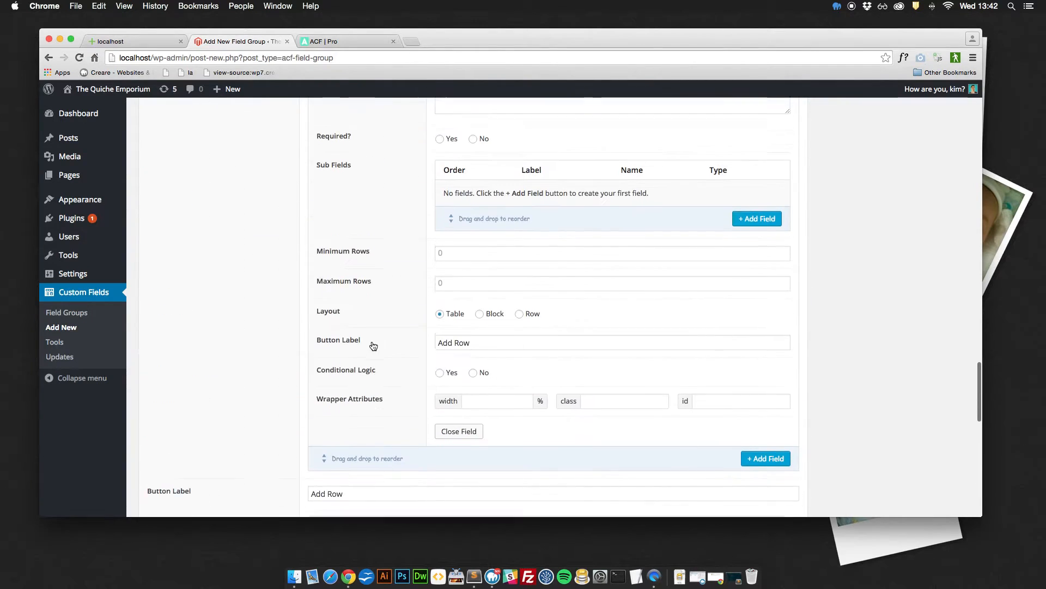
left_click(463, 325)
type("4")
left_click(396, 332)
Step: Add a sub field labelled "Content" to the Content Block repeater, with the name content_block_column
scroll(397, 338, "up", 1)
scroll(396, 341, "up", 5)
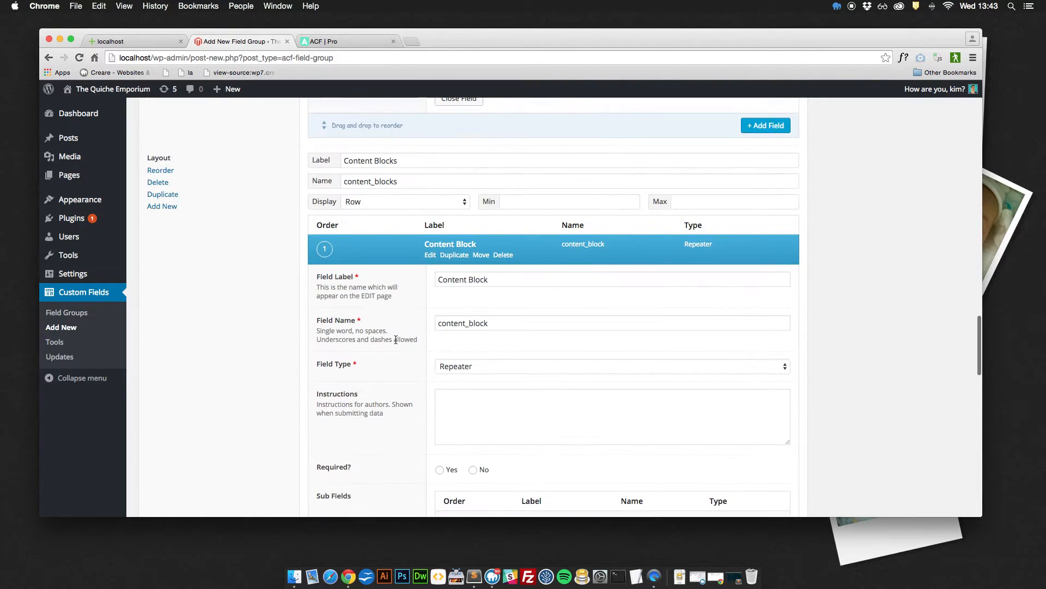
scroll(396, 339, "down", 2)
left_click(757, 446)
scroll(540, 366, "down", 4)
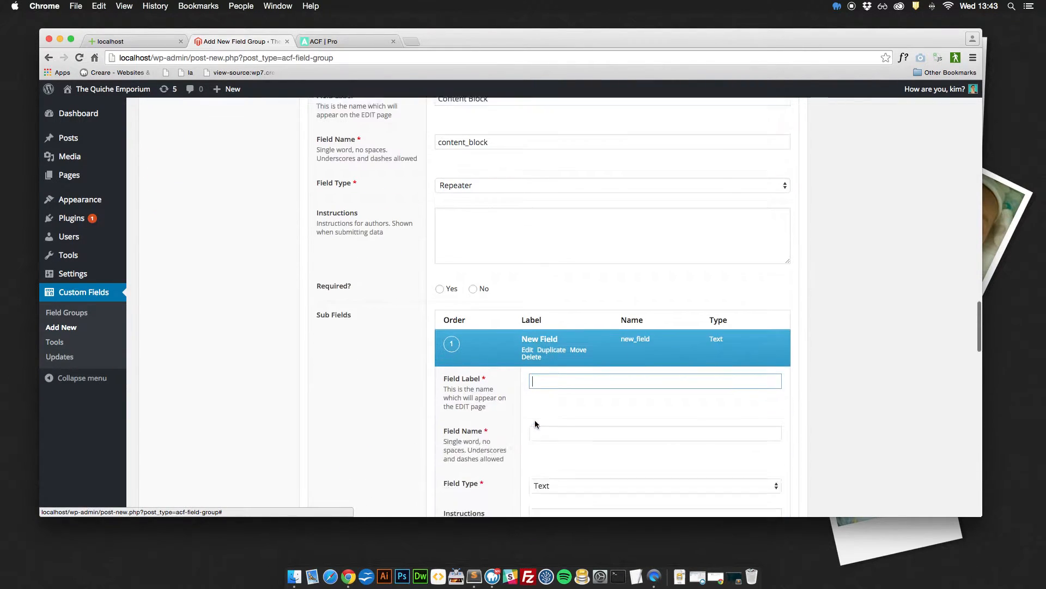
type("Content")
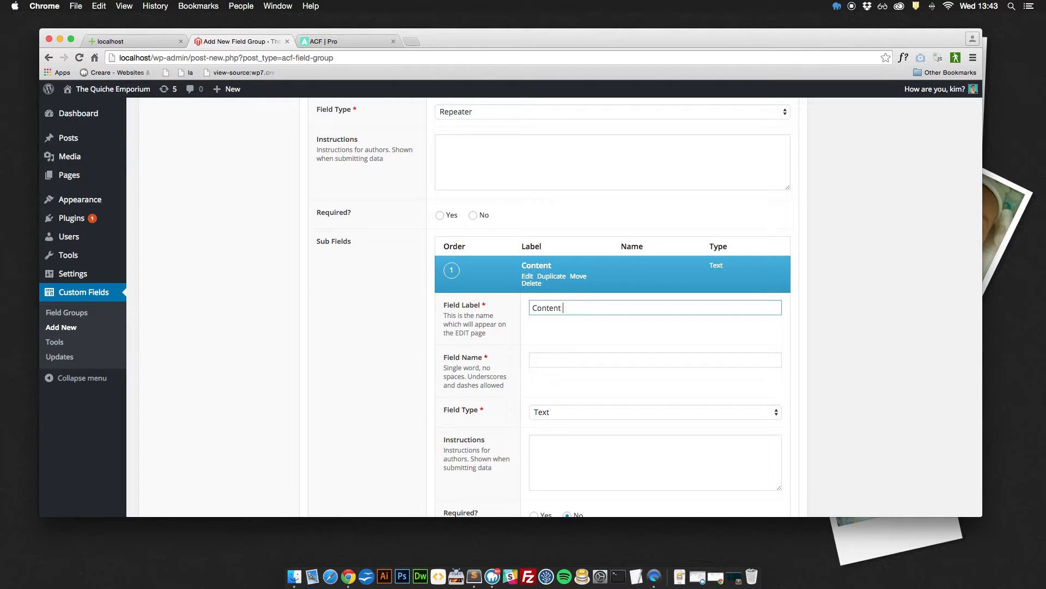
left_click(568, 359)
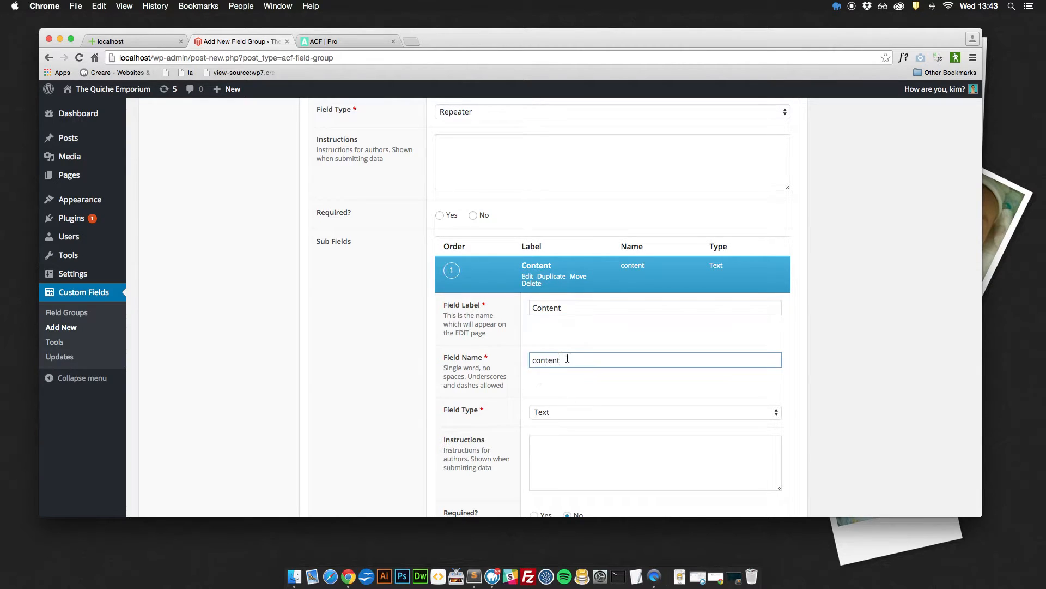
type("_block_column")
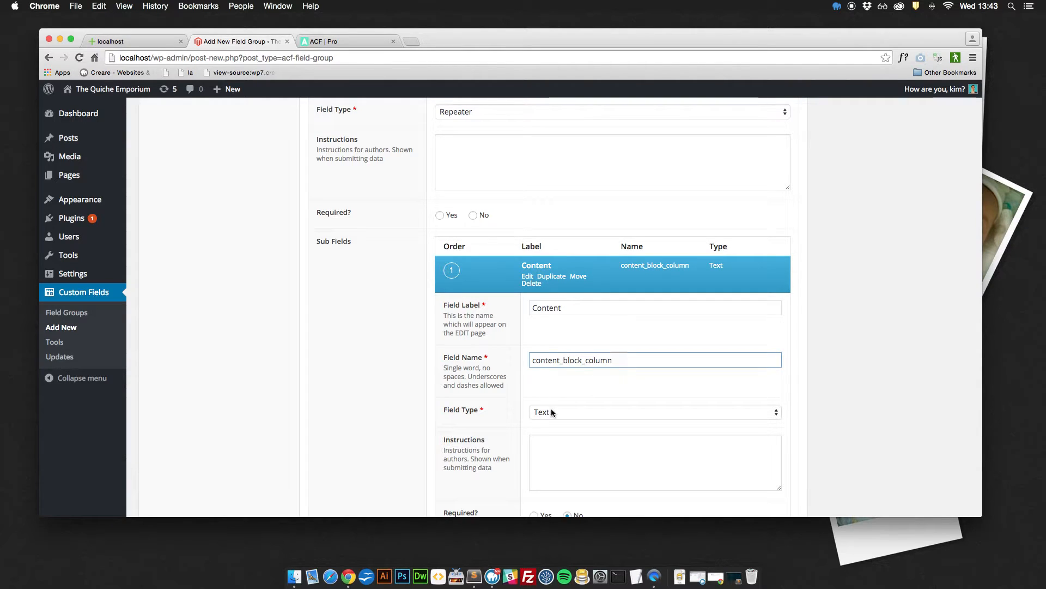
Step: Set the Content sub field's type to Wysiwyg Editor
left_click(551, 412)
scroll(578, 519, "down", 5)
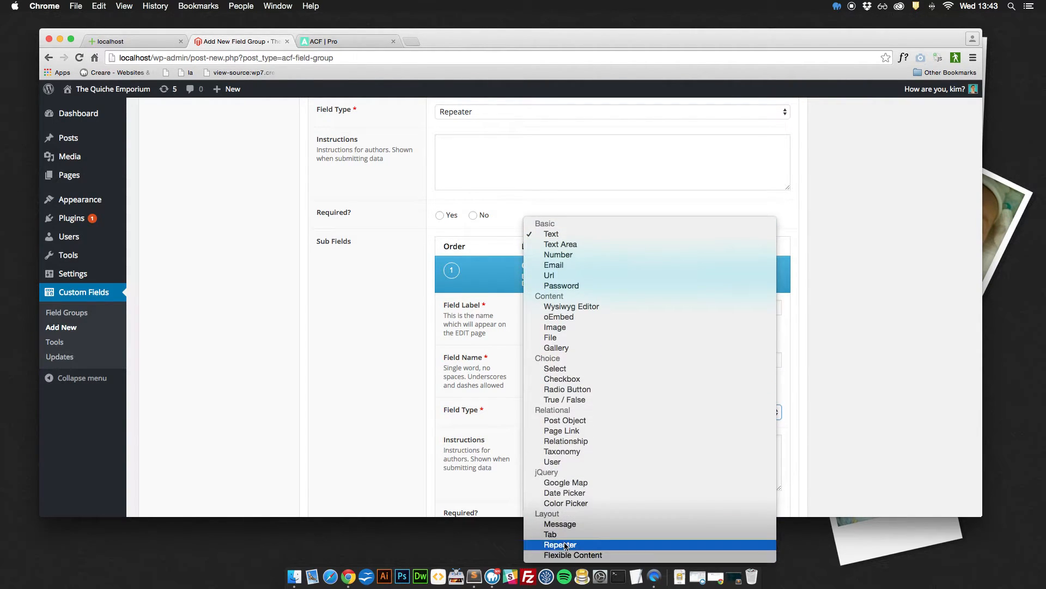
left_click(572, 306)
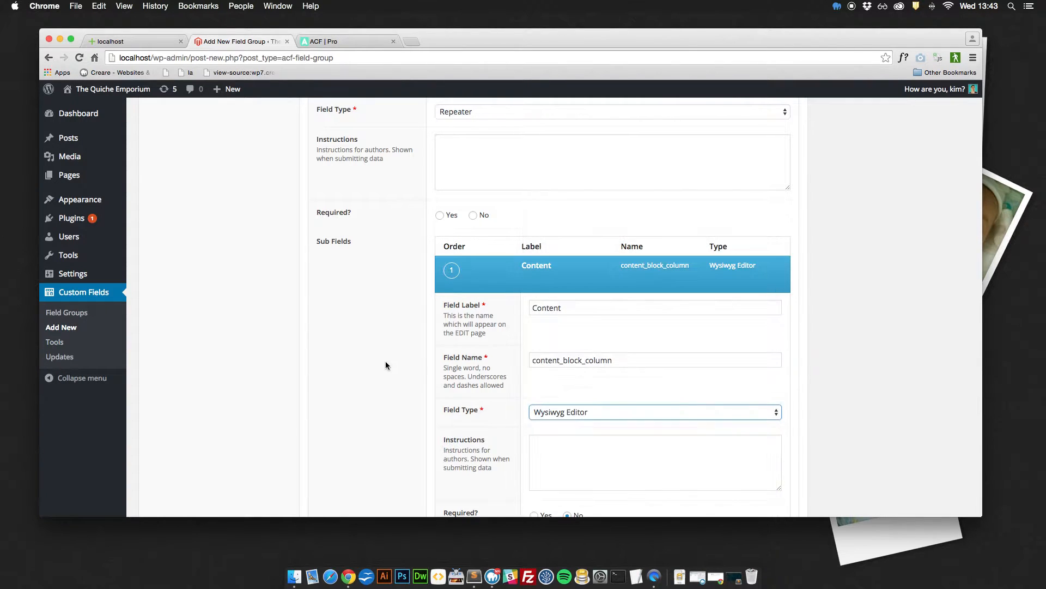
Step: Set the location rule to show the field group when Page Template is equal to Default Template
scroll(327, 360, "down", 15)
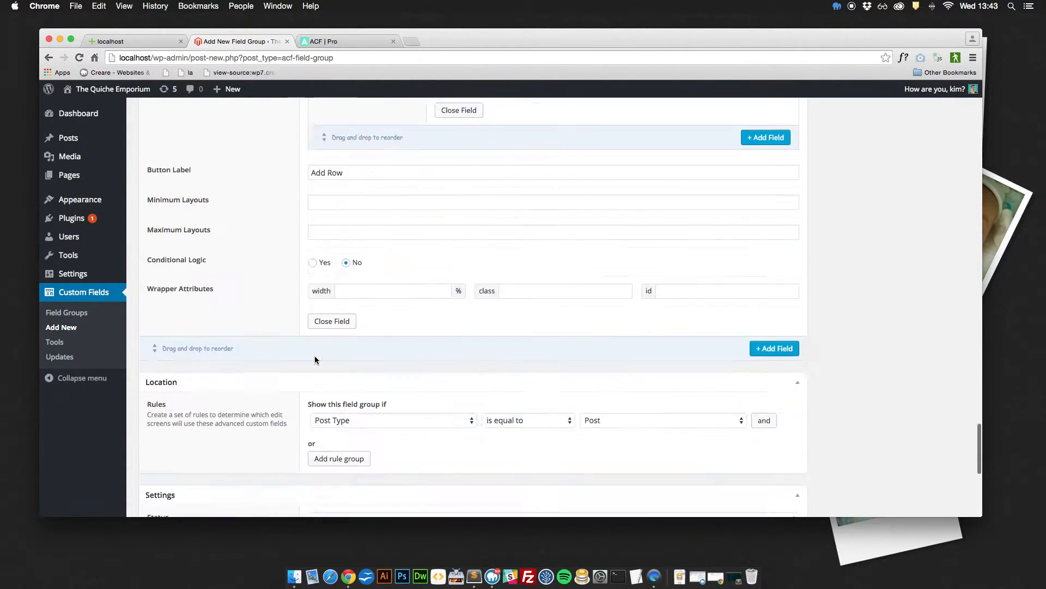
scroll(314, 357, "up", 3)
scroll(313, 355, "down", 3)
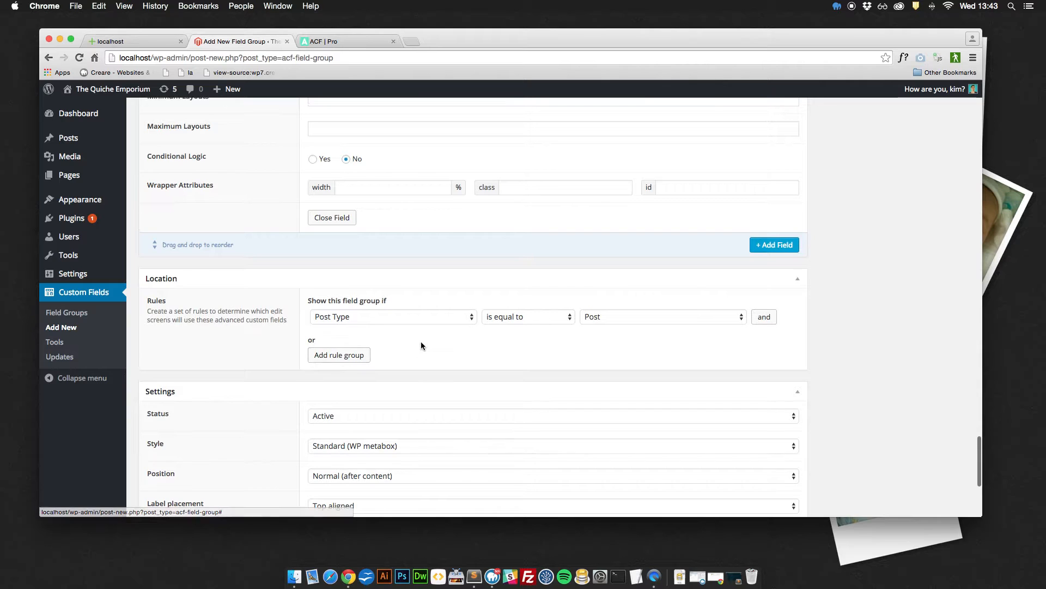
scroll(428, 330, "up", 1)
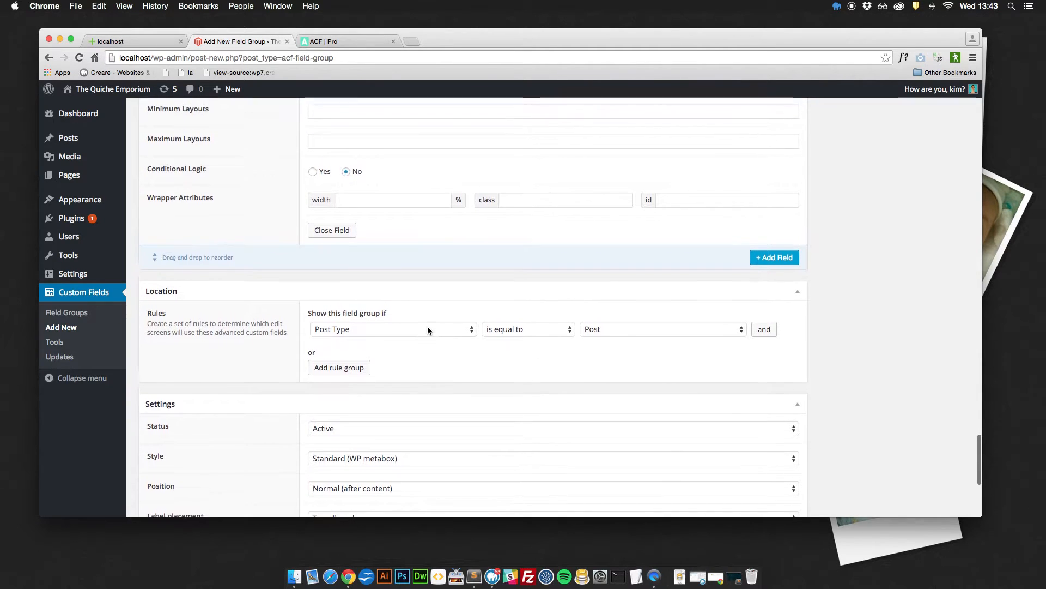
scroll(427, 326, "down", 1)
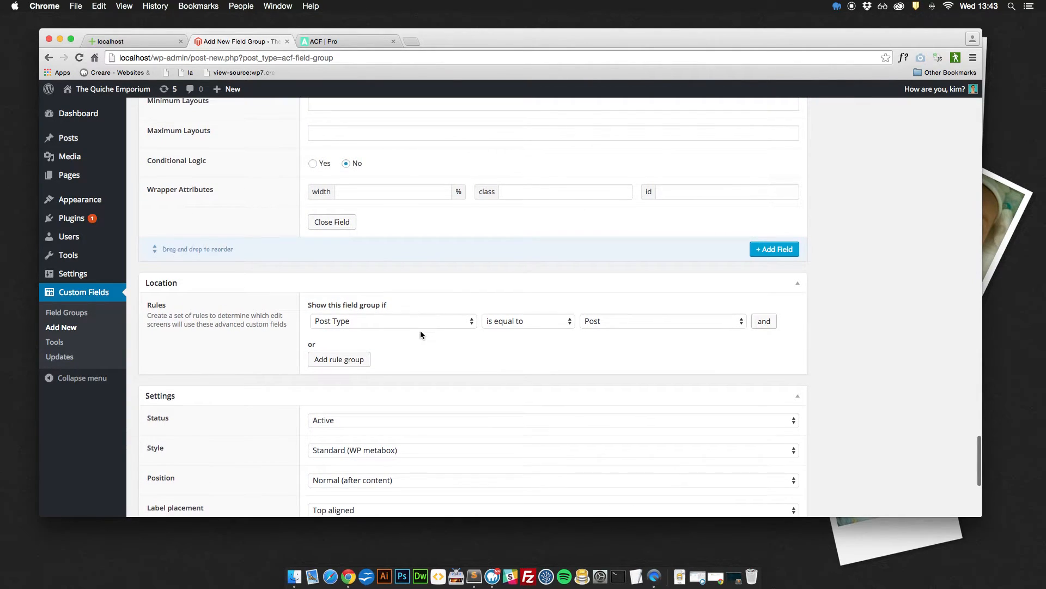
left_click(395, 318)
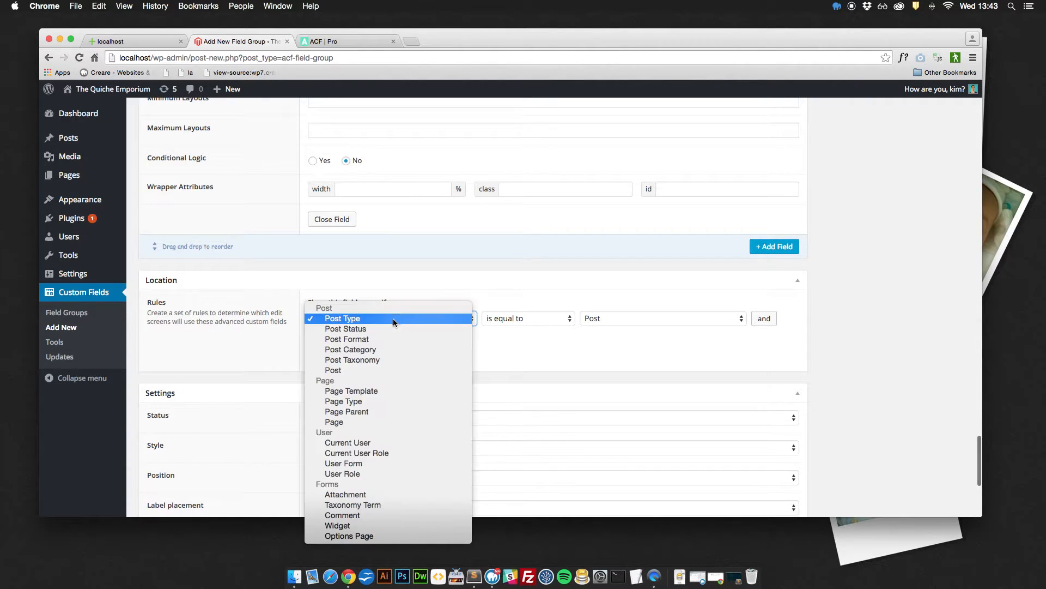
left_click(351, 391)
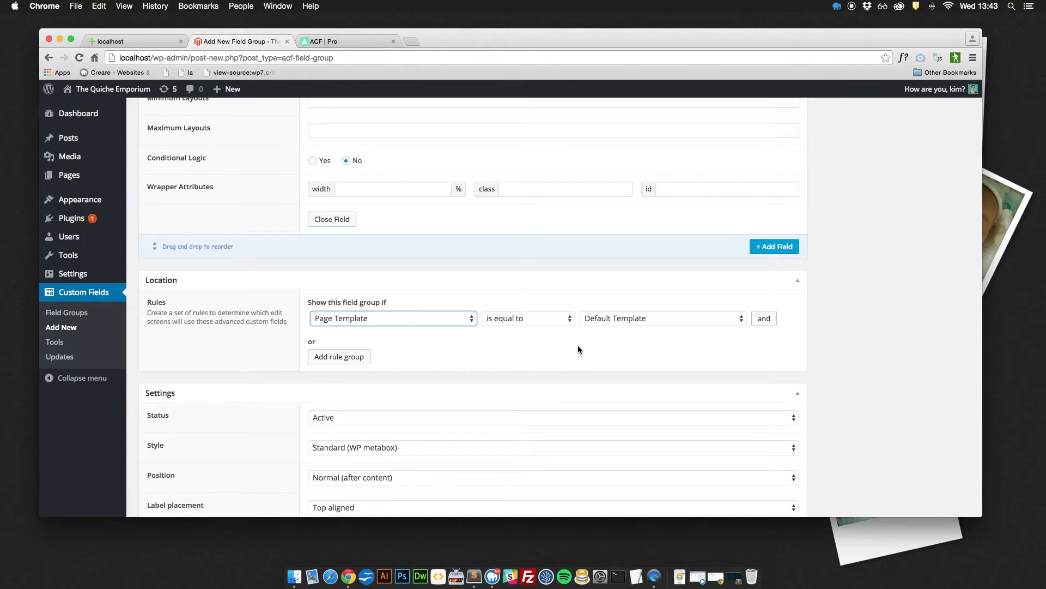
Step: Examine the Basic Loop code example in ACF's Flexible Content documentation, including the have_rows check and loop
left_click(368, 41)
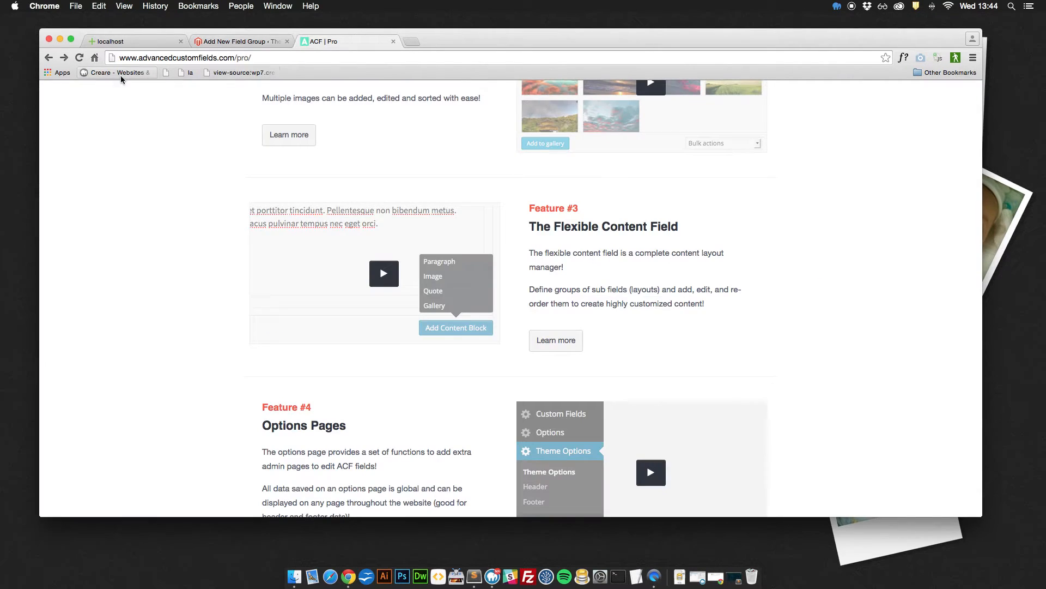
left_click(64, 58)
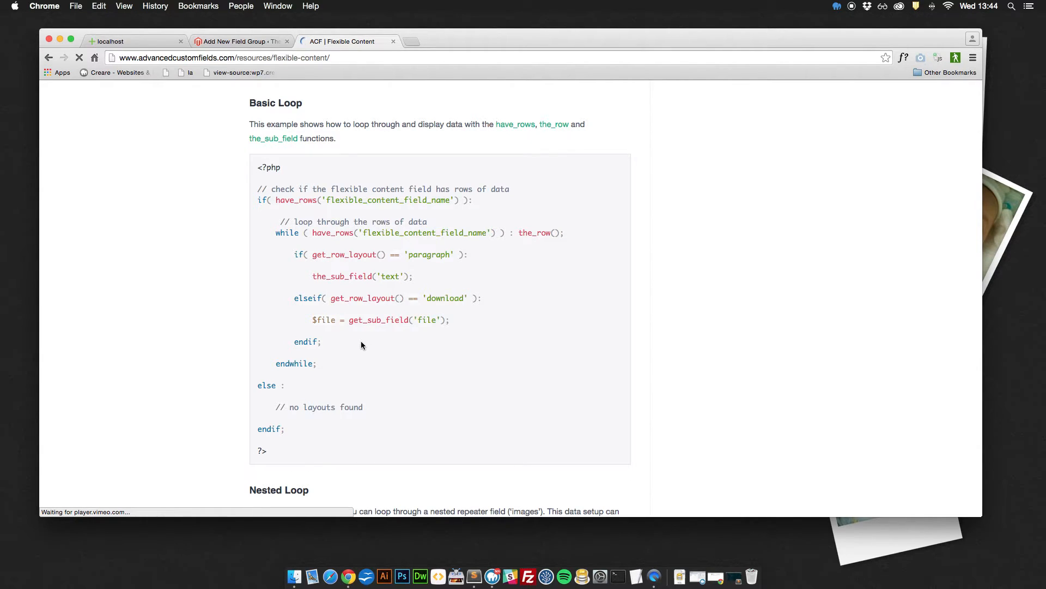
left_click_drag(258, 200, 474, 200)
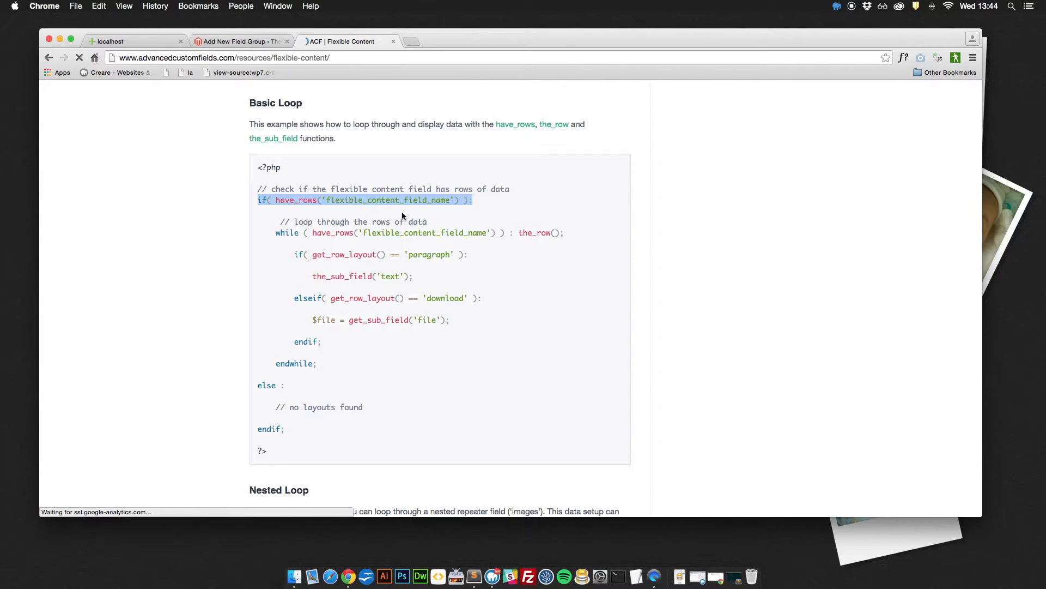
left_click(317, 238)
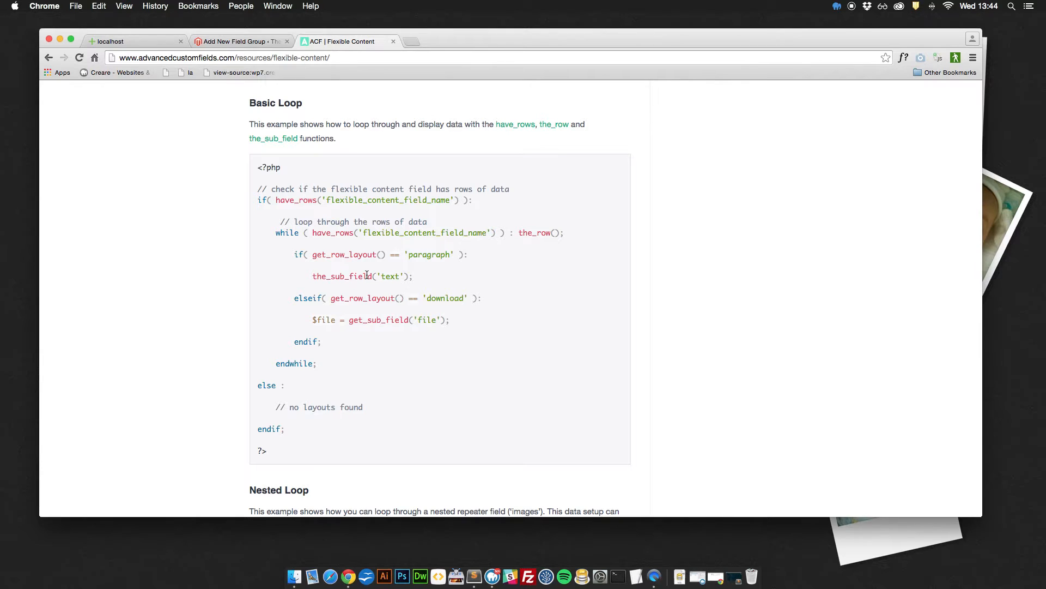
Step: Return to the field group, select all Hide on screen items and publish the group
left_click(240, 43)
scroll(616, 388, "down", 5)
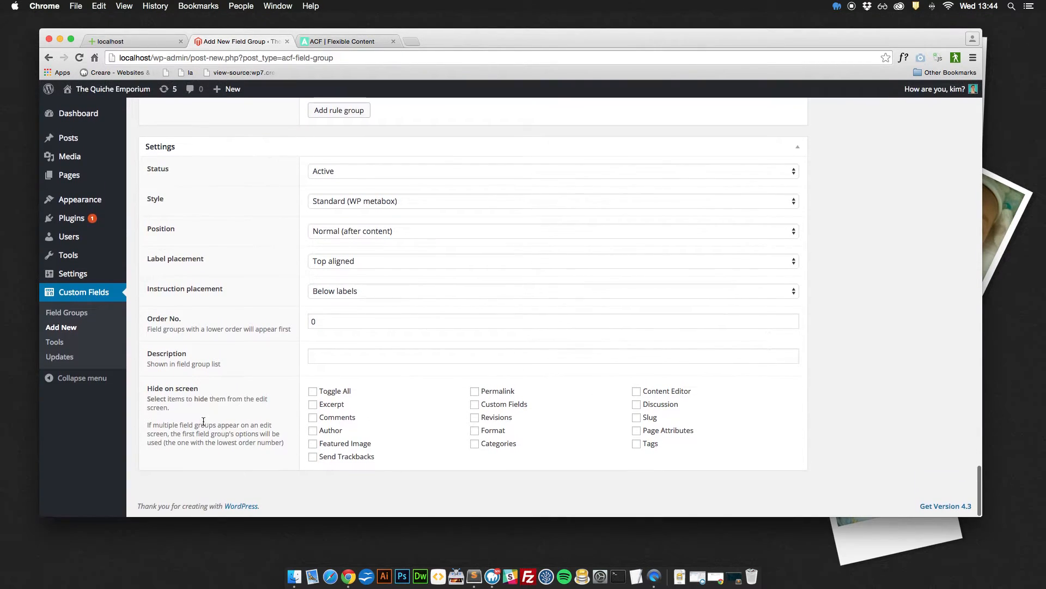
left_click(313, 391)
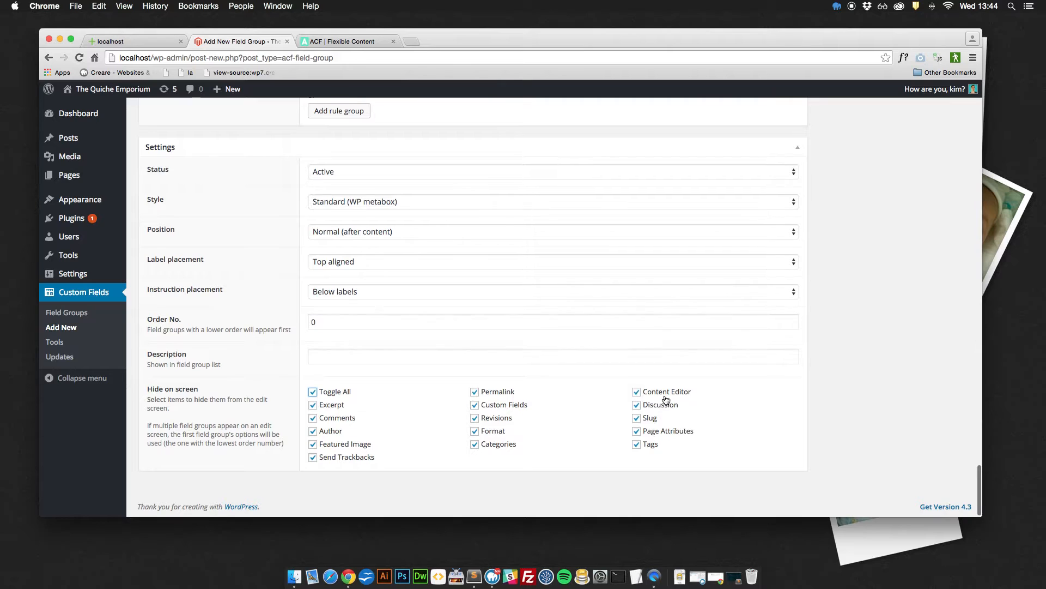
scroll(698, 402, "up", 1)
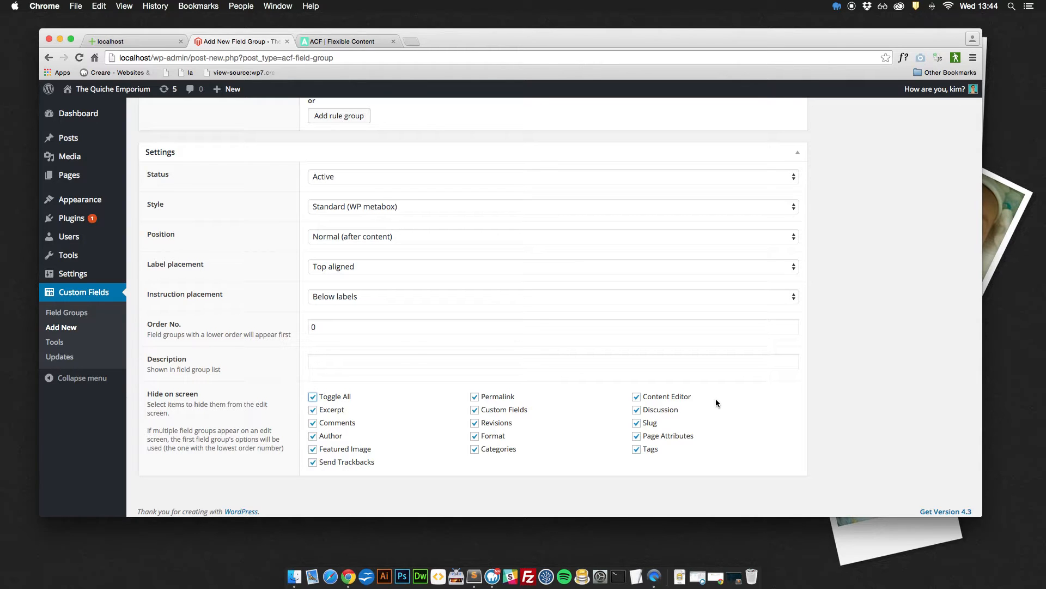
scroll(716, 403, "up", 20)
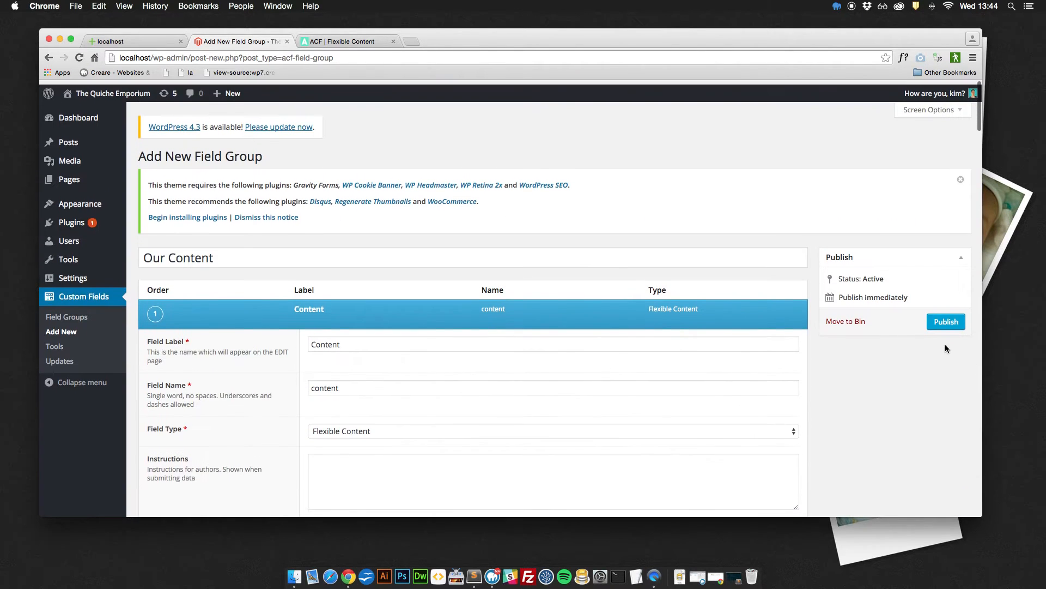
left_click(946, 322)
Step: Open the Home of Quiche page for editing and add a Full Slider layout to its content
left_click(69, 176)
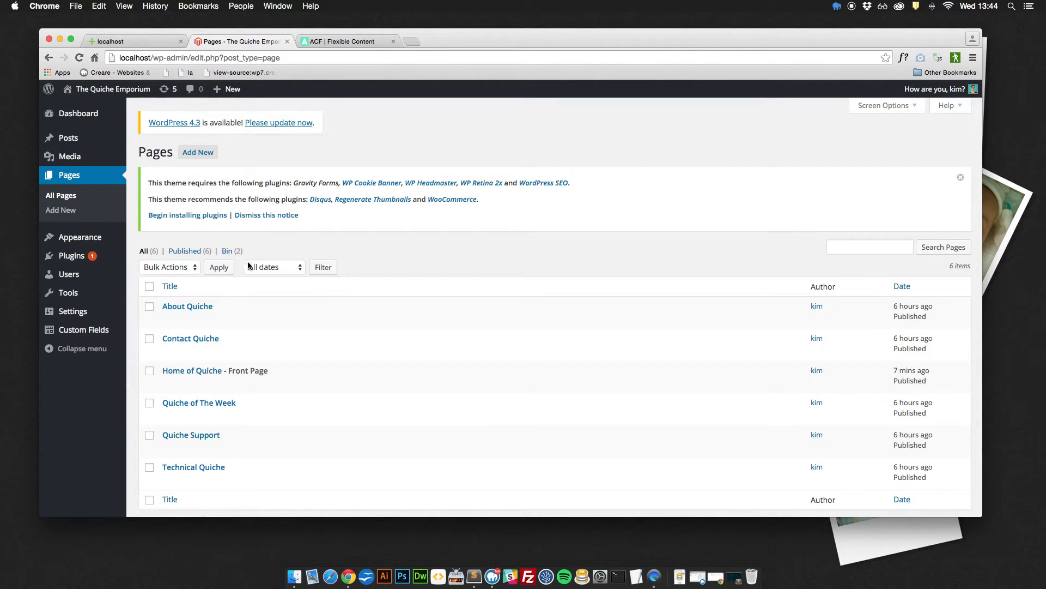
scroll(193, 313, "down", 3)
left_click(192, 312)
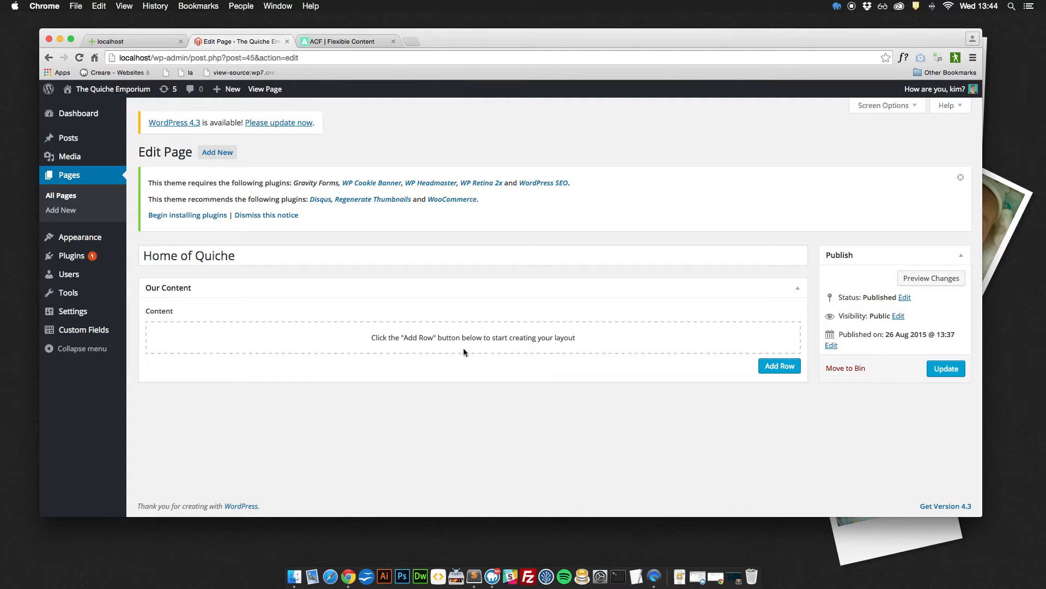
left_click(769, 376)
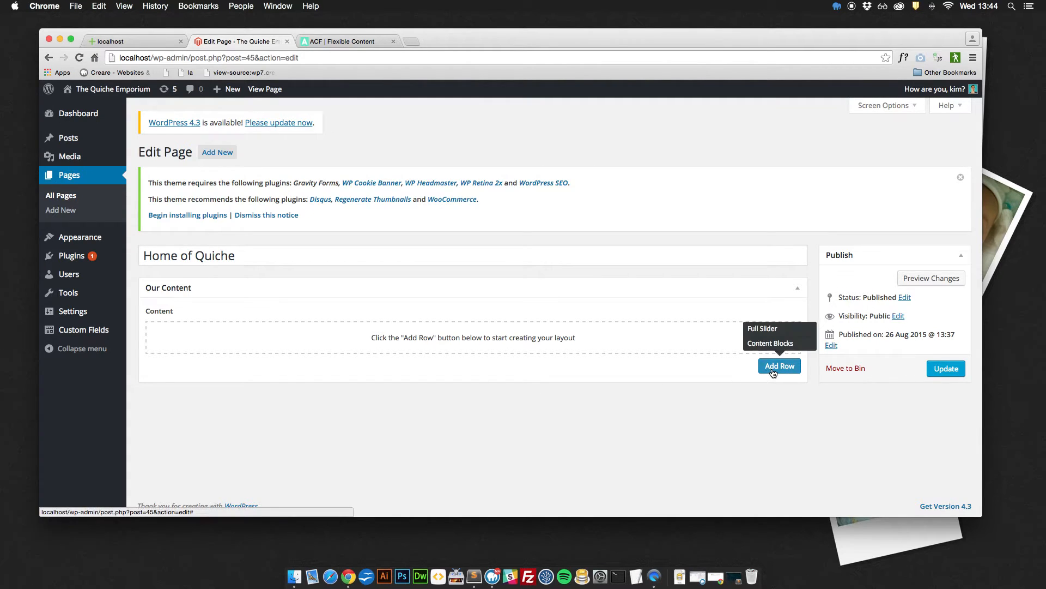
left_click(746, 328)
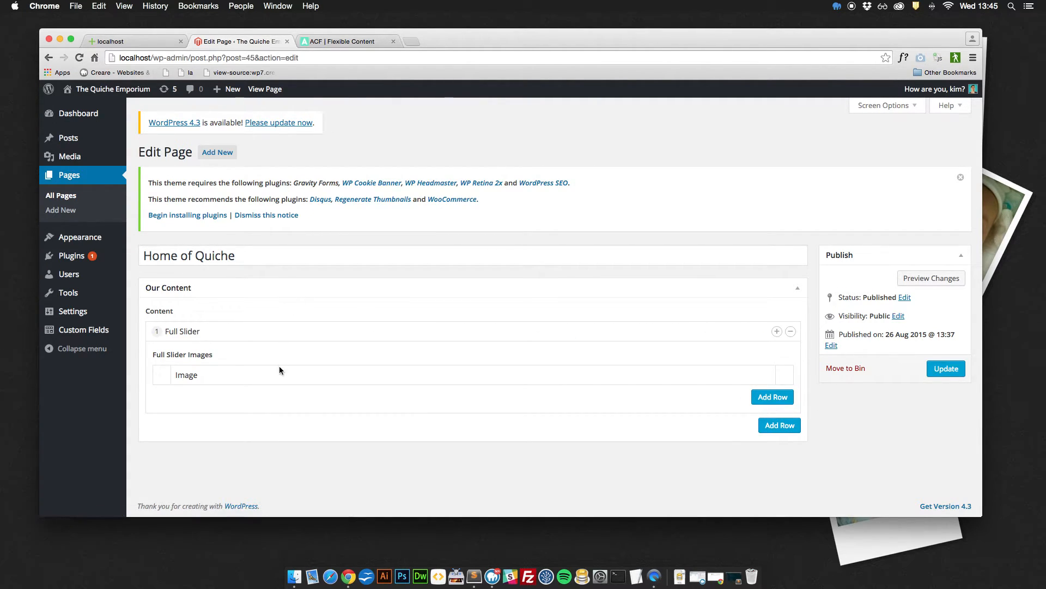
Step: Add a row to Full Slider Images and insert the three quiche photos from the Media Library
left_click(773, 398)
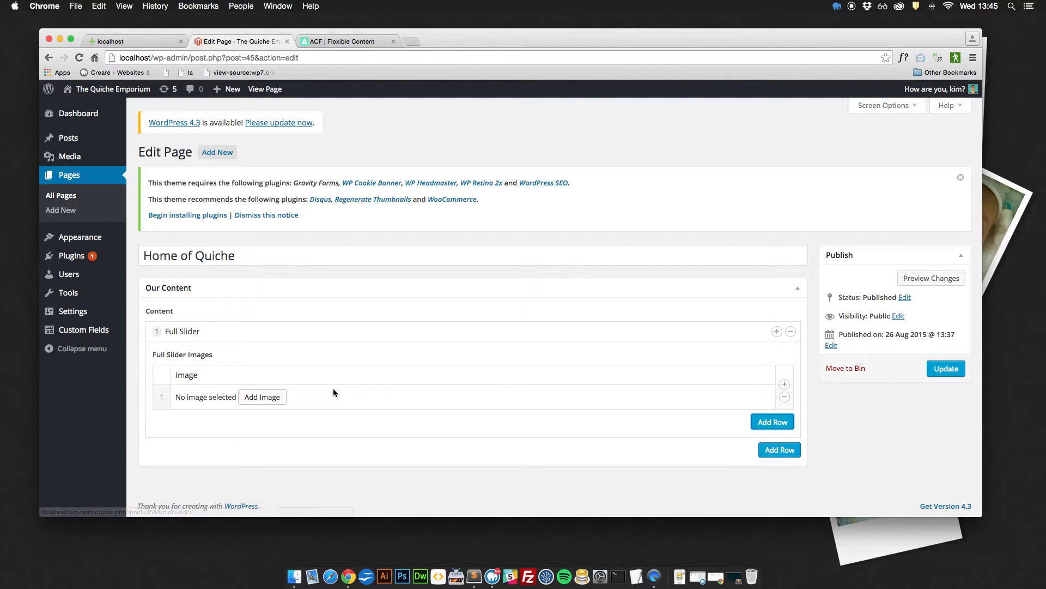
left_click(272, 398)
left_click(116, 226)
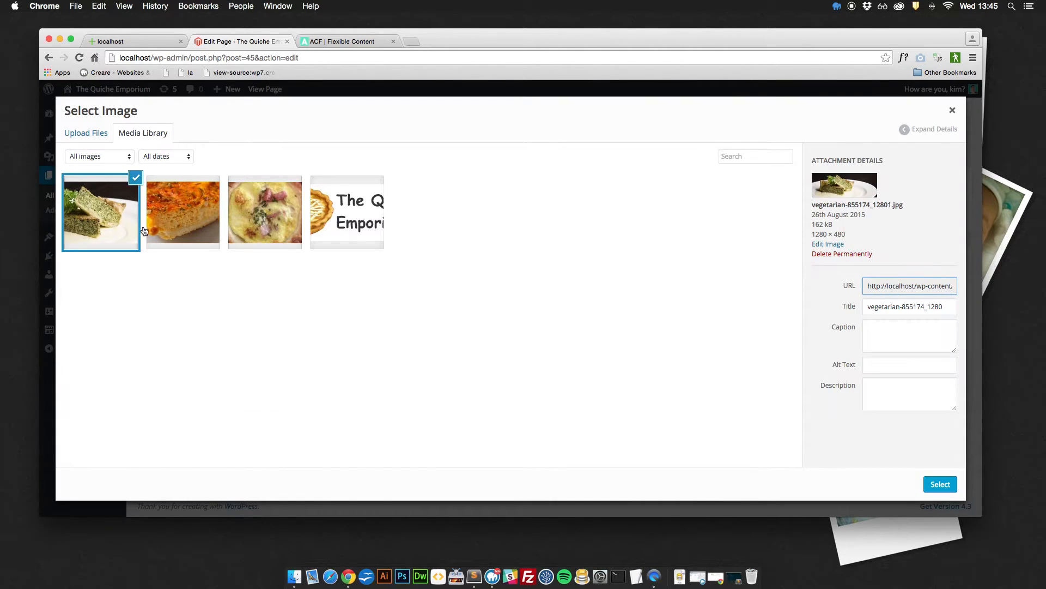
left_click(189, 217)
left_click(260, 236)
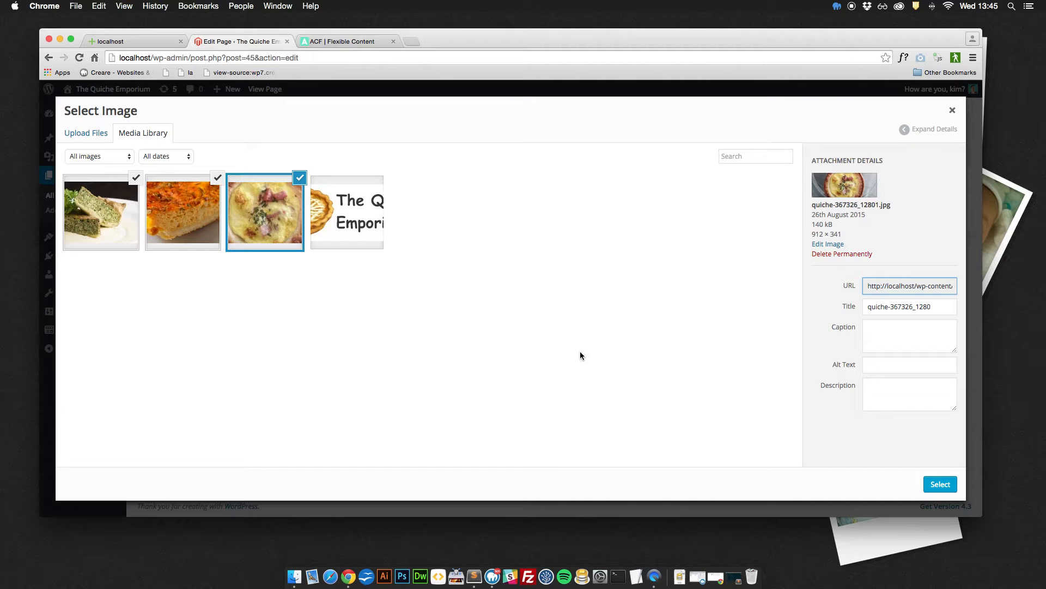
left_click(944, 483)
scroll(496, 413, "down", 5)
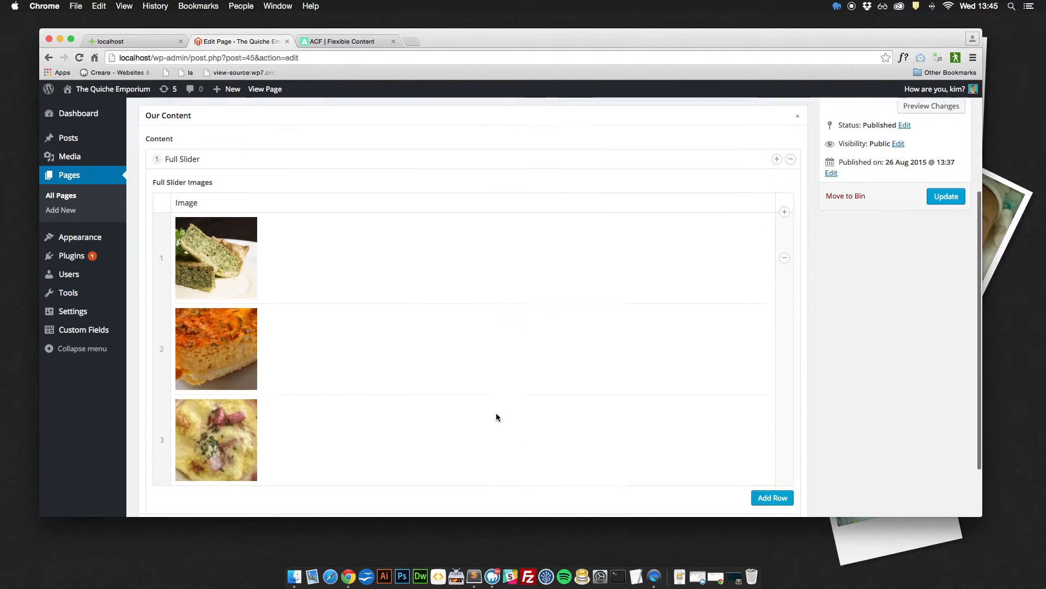
Step: Update the Home of Quiche page to save the slider images
scroll(825, 312, "up", 10)
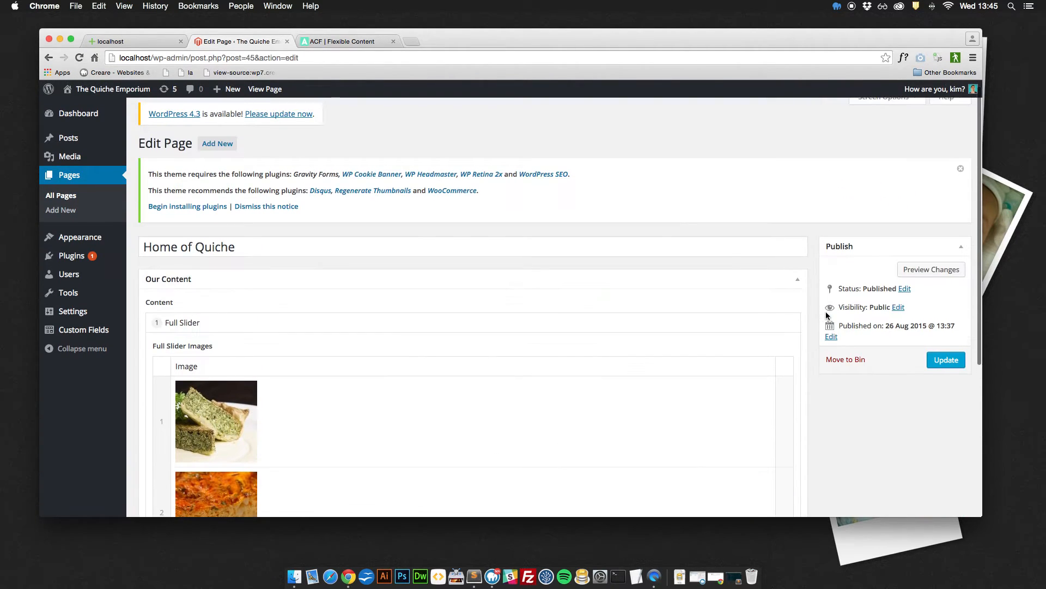
scroll(927, 287, "down", 3)
scroll(948, 256, "up", 2)
left_click(947, 256)
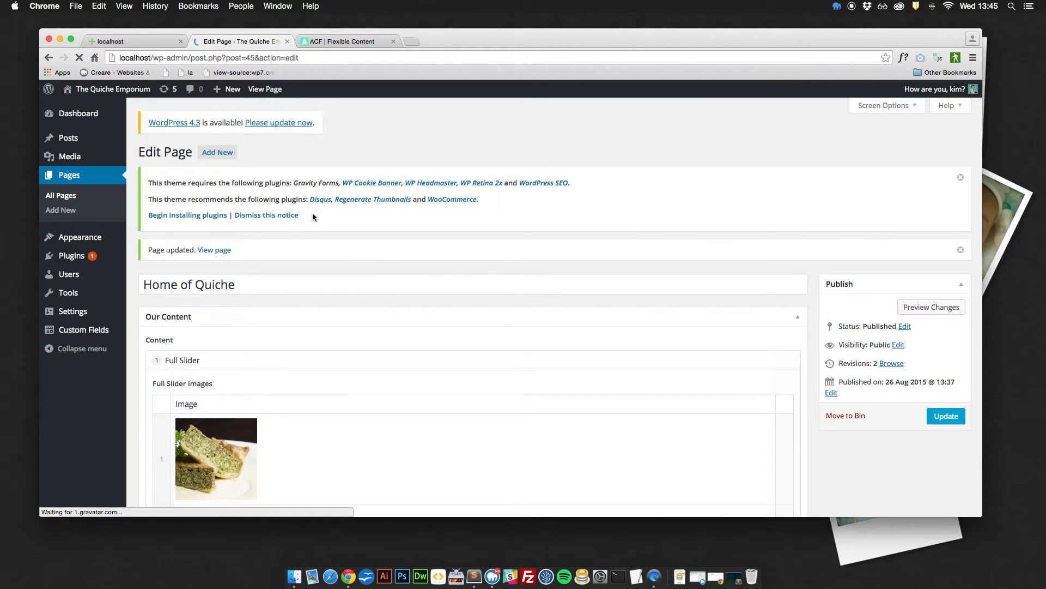
Step: Reload the site's front page and go through all three slides of the image slider
left_click(129, 38)
key("super+r")
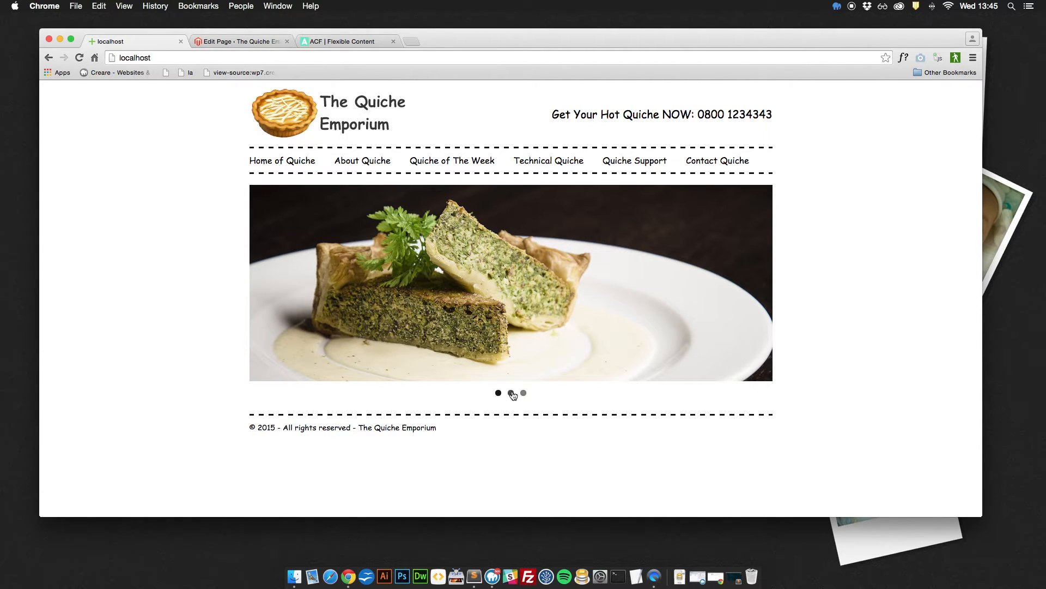
left_click(511, 393)
left_click(523, 393)
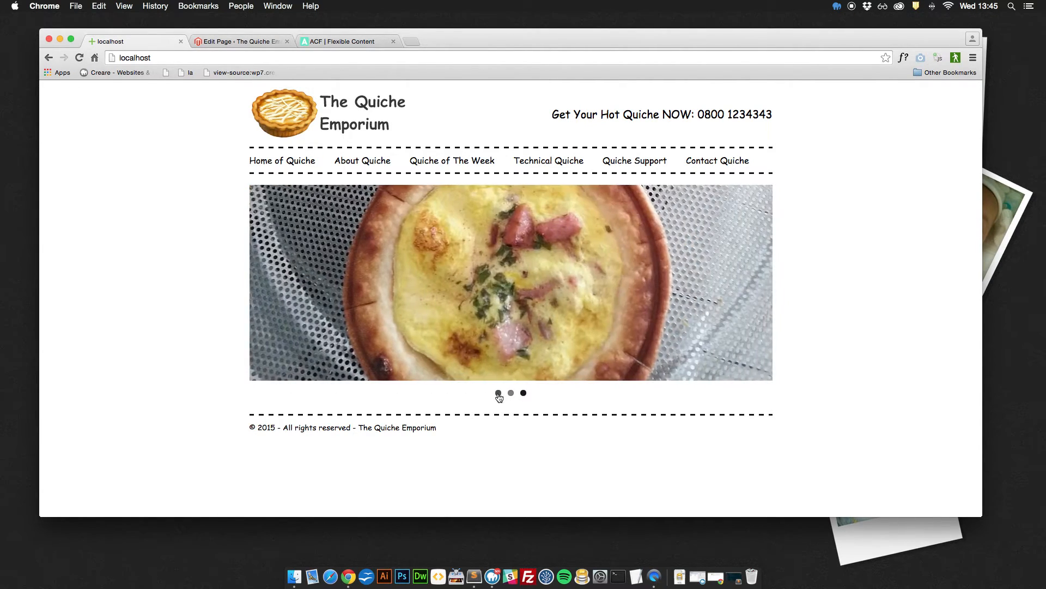
left_click(498, 392)
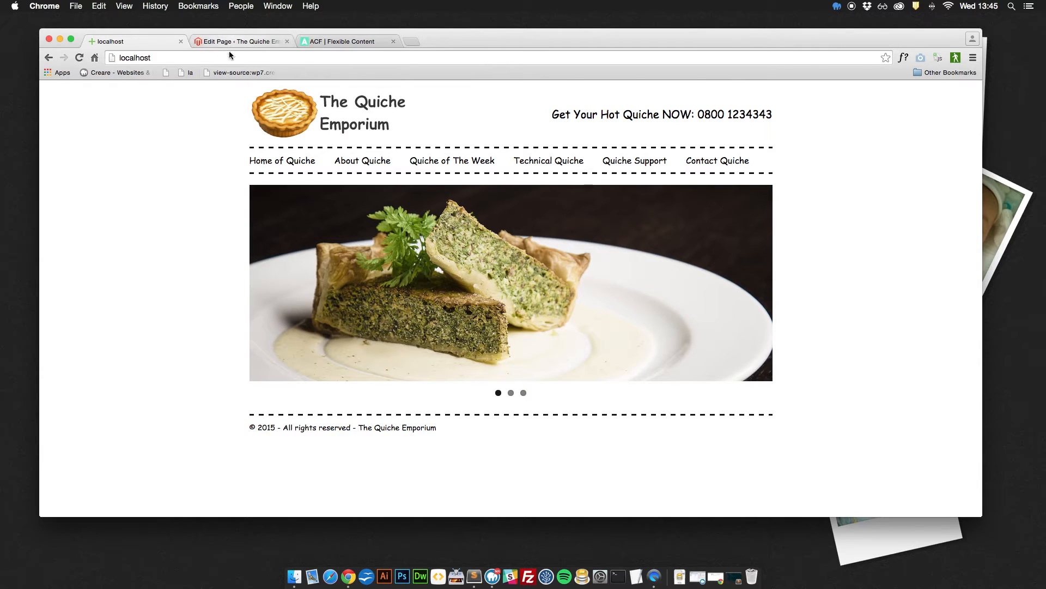
Step: Switch to Sublime Text and enlarge the code text of page.php for easier reading
left_click(474, 577)
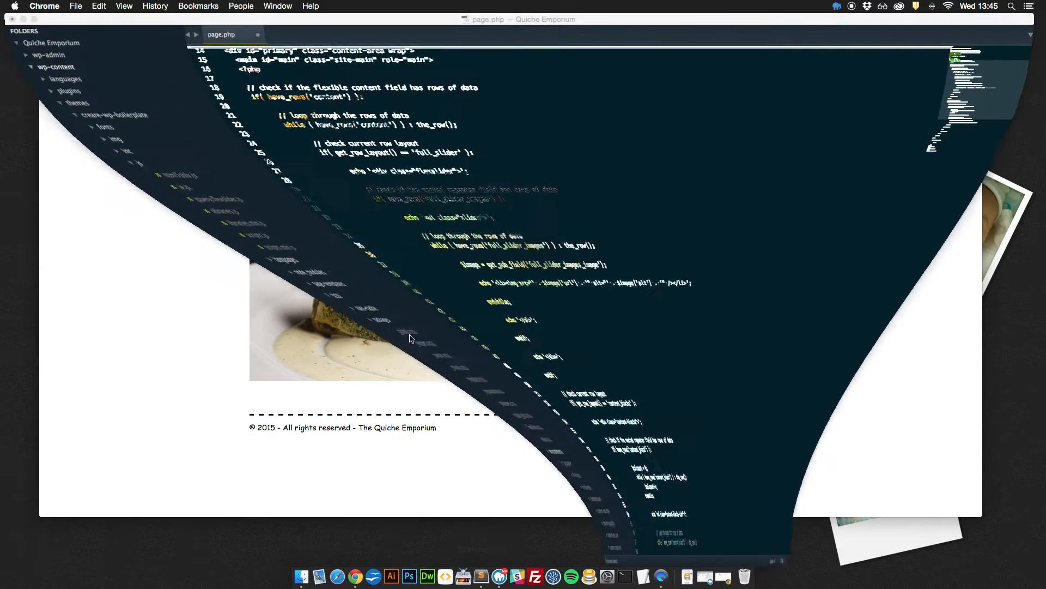
scroll(237, 111, "up", 4)
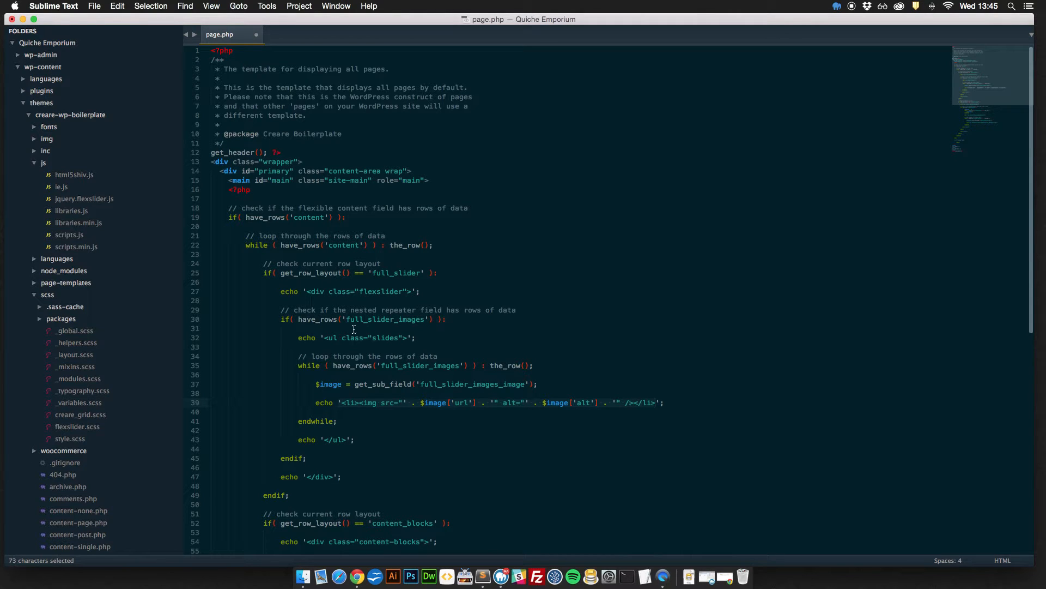
key("super+equal")
key("super+equal")
key("super+equal")
key("super+equal")
key("super+equal")
key("super+equal")
key("super+equal")
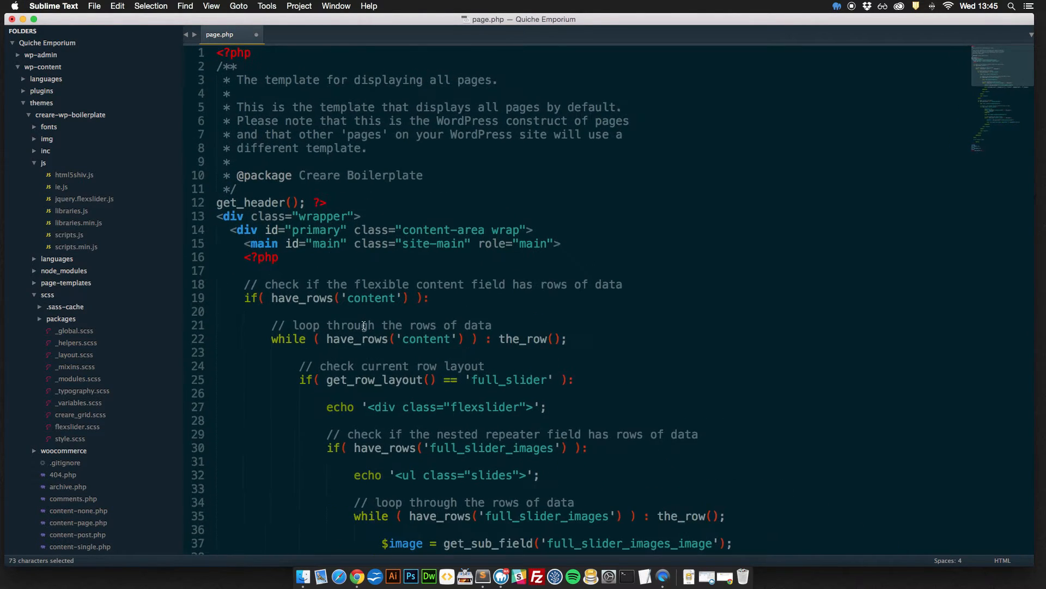
Step: Examine the page.php code that loops through the content field and outputs the flexslider markup
scroll(391, 315, "down", 5)
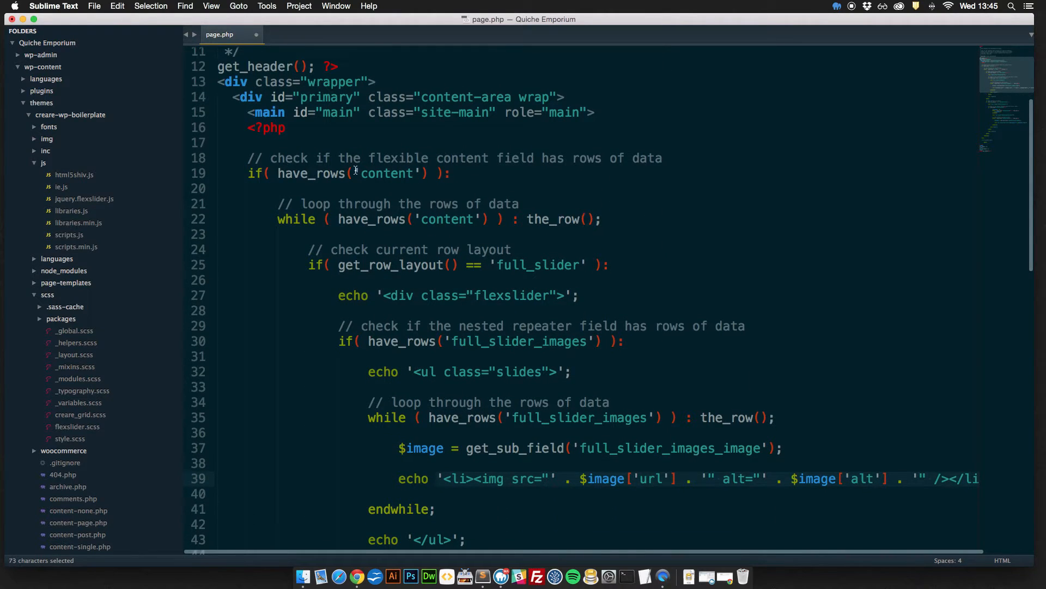
scroll(357, 170, "down", 3)
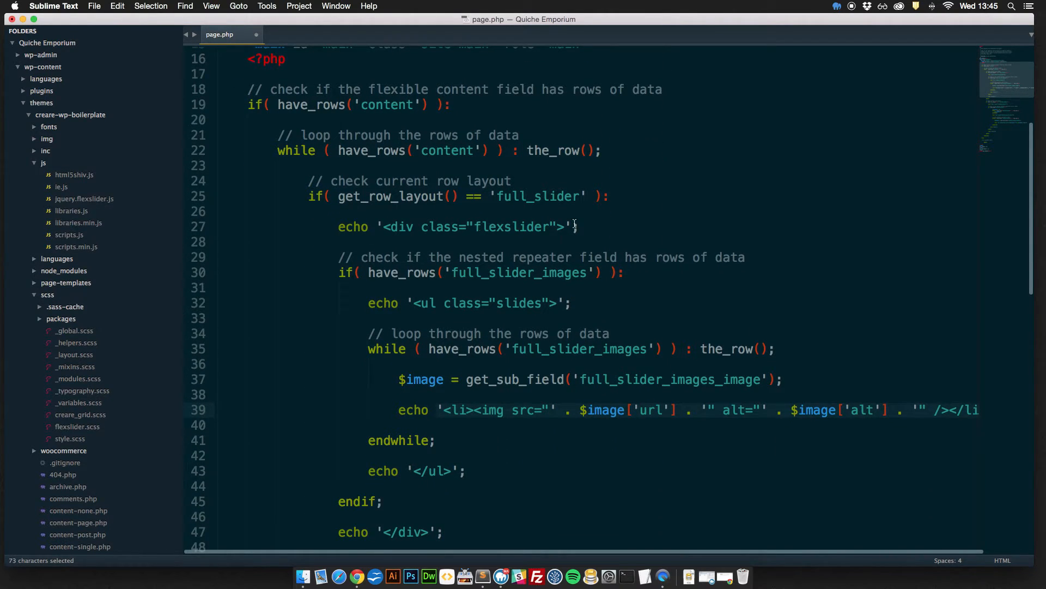
left_click_drag(368, 227, 589, 230)
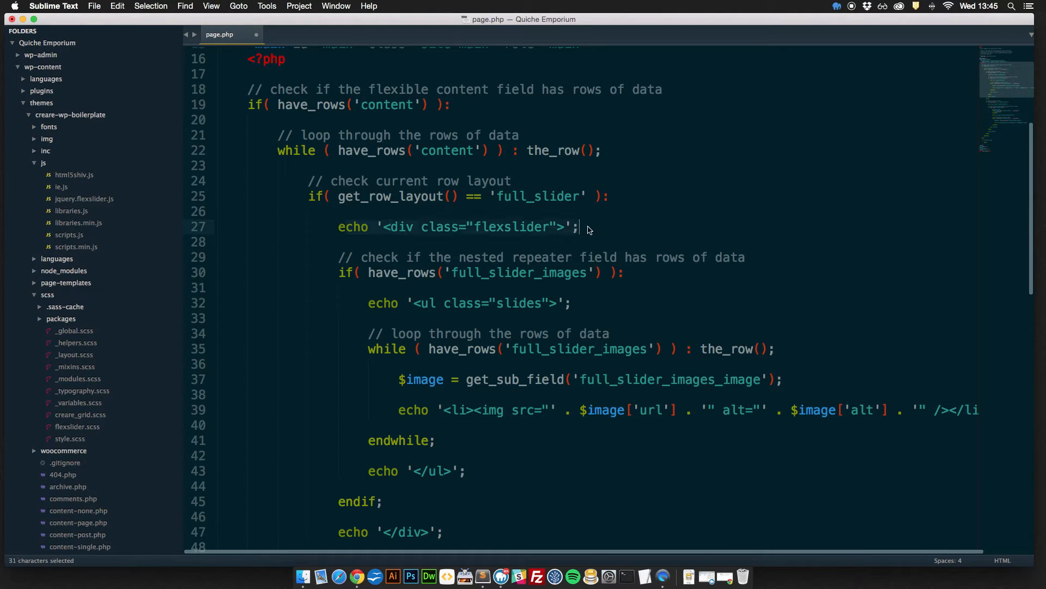
scroll(563, 242, "down", 4)
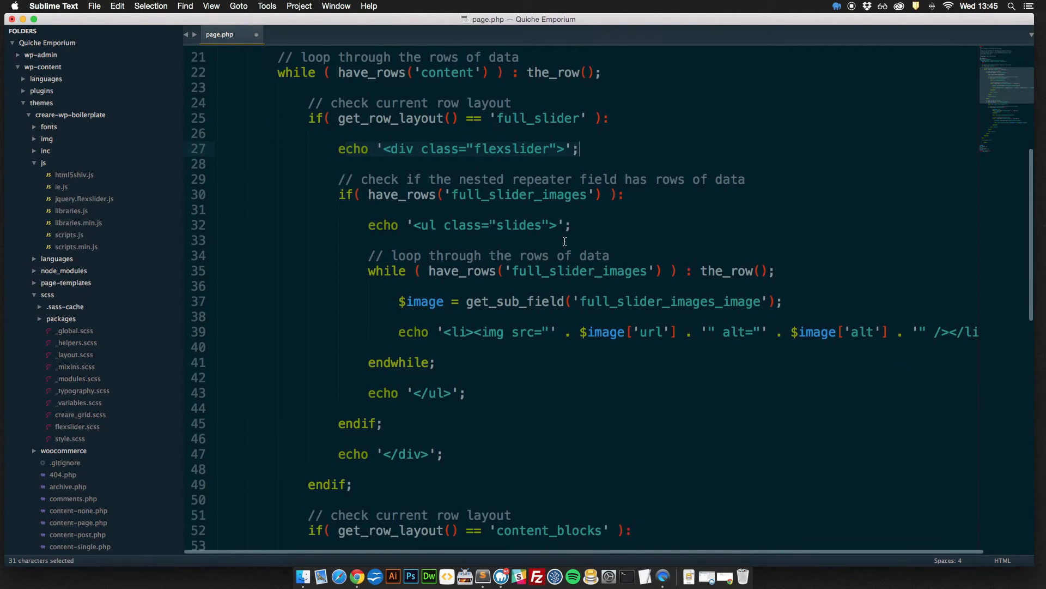
scroll(381, 235, "up", 1)
scroll(370, 245, "down", 8)
scroll(349, 261, "up", 13)
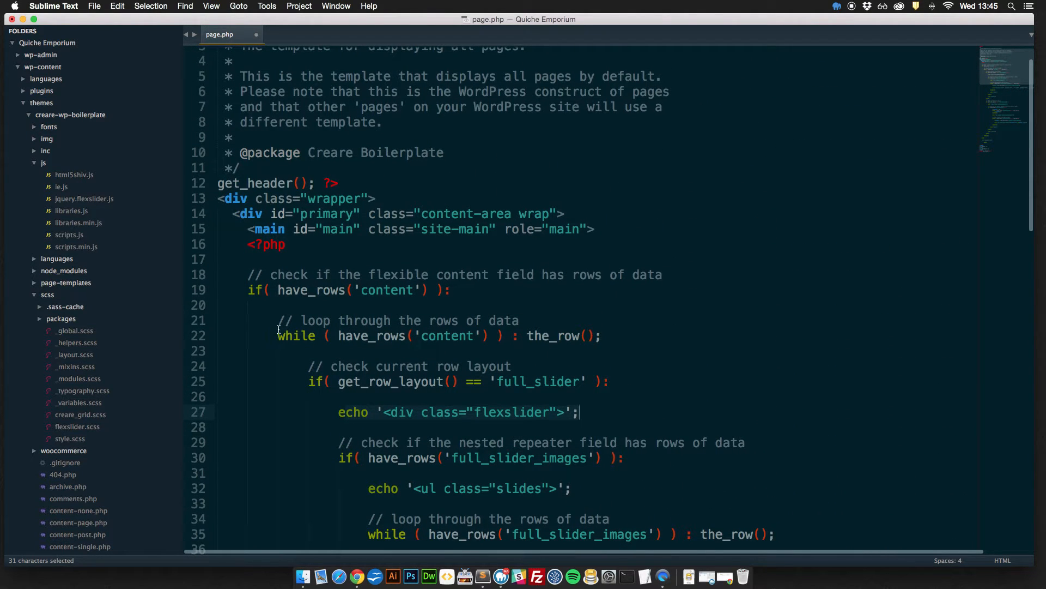
Step: Examine the full_slider layout check and the content_blocks section with its column counting in page.php
left_click_drag(494, 381, 595, 382)
scroll(380, 248, "down", 5)
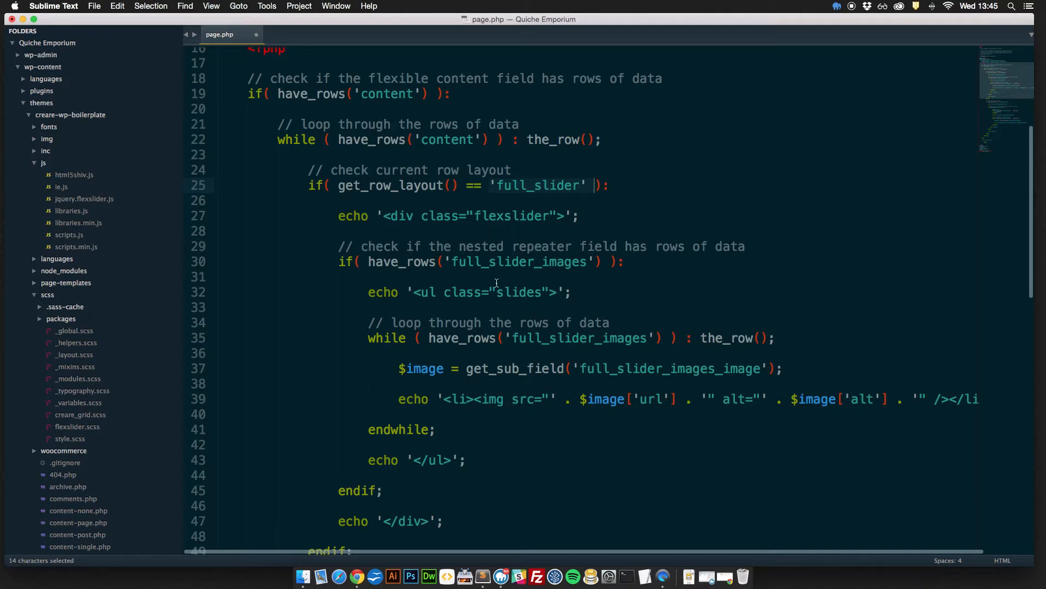
scroll(494, 422, "down", 10)
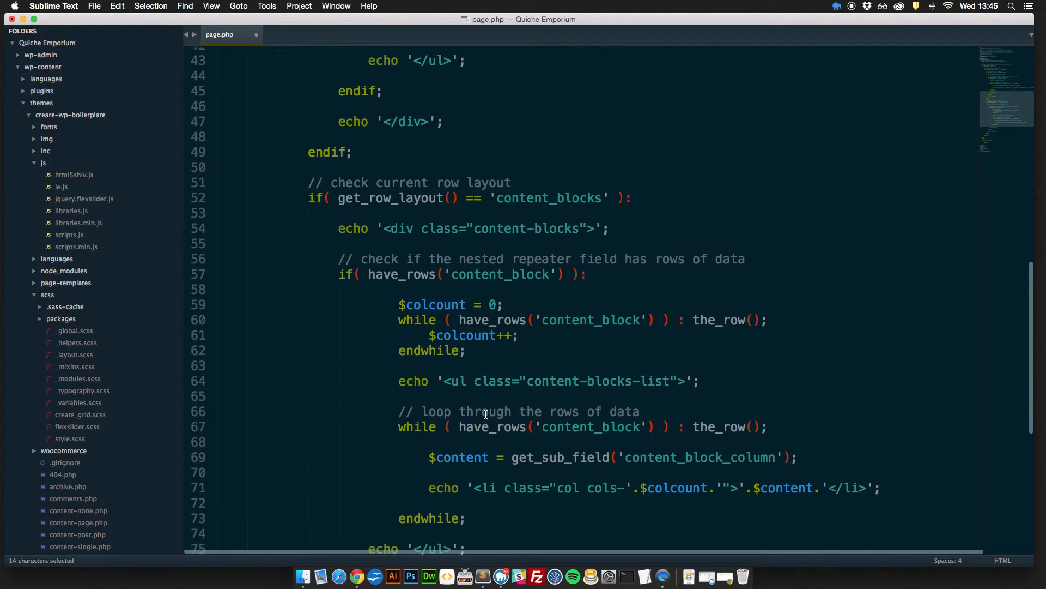
scroll(513, 418, "down", 1)
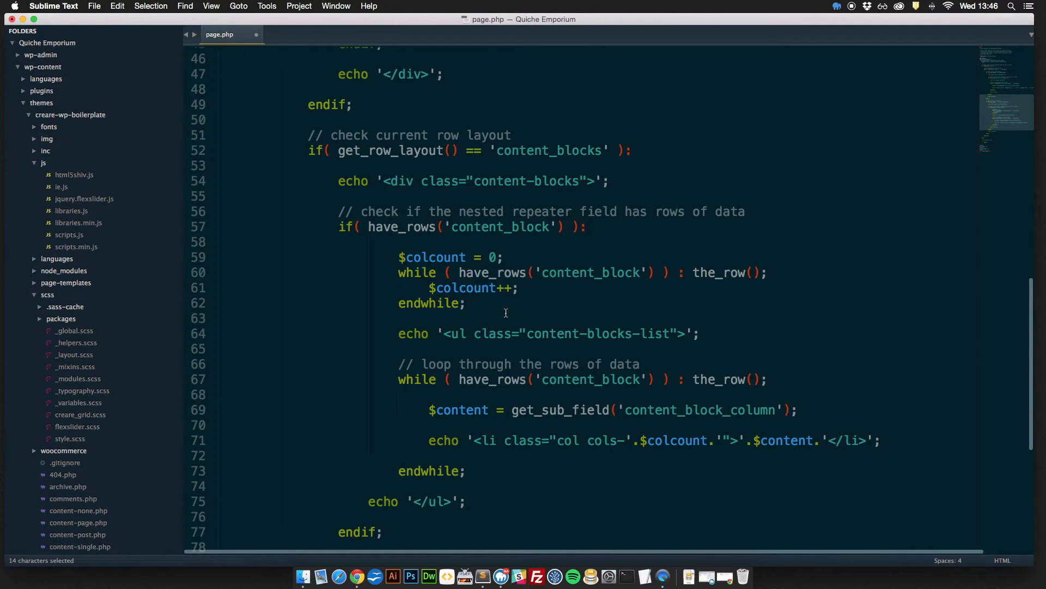
Step: Switch to Chrome and add a Content Blocks layout below the Full Slider on the Home of Quiche page
left_click(357, 576)
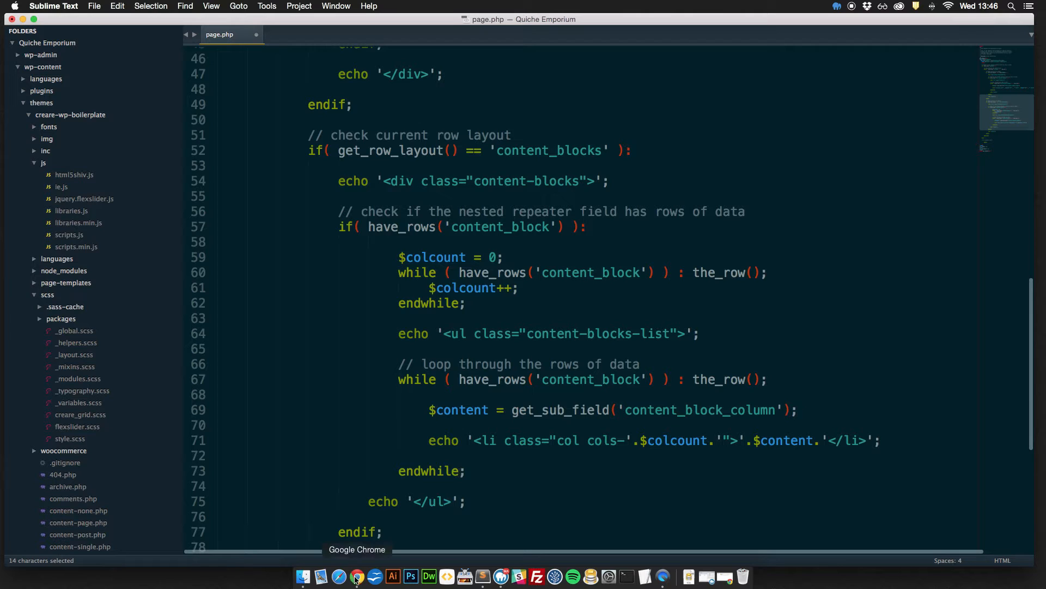
left_click(209, 42)
scroll(259, 327, "down", 5)
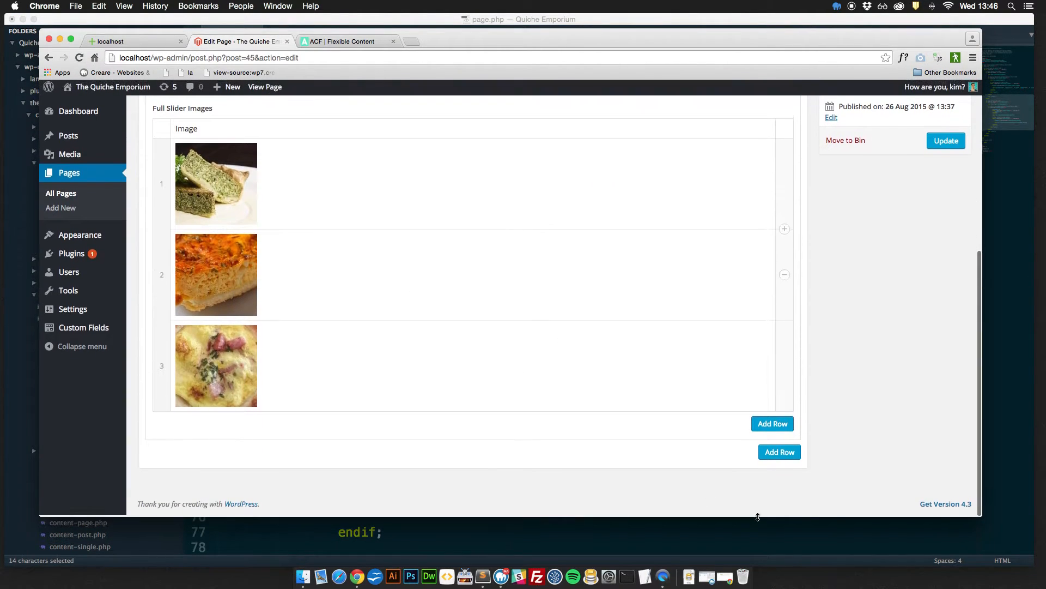
left_click(780, 454)
left_click(141, 46)
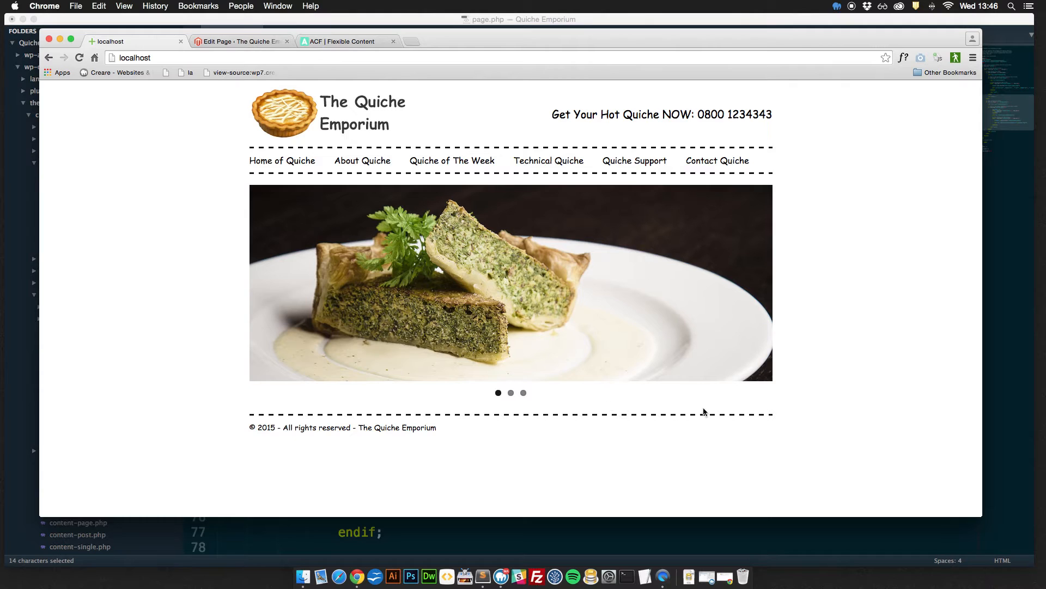
left_click(233, 41)
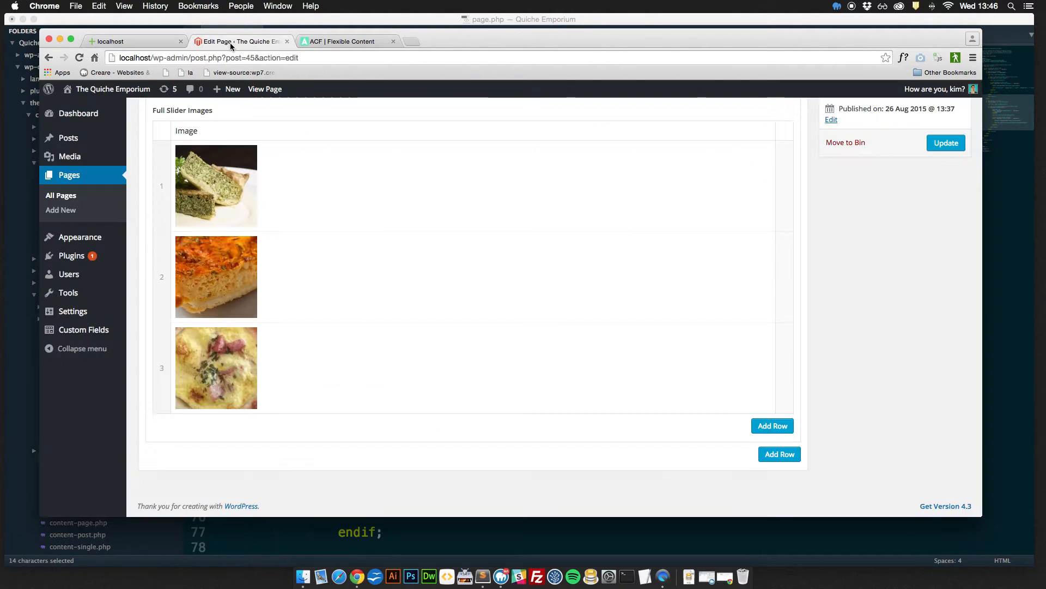
left_click(779, 454)
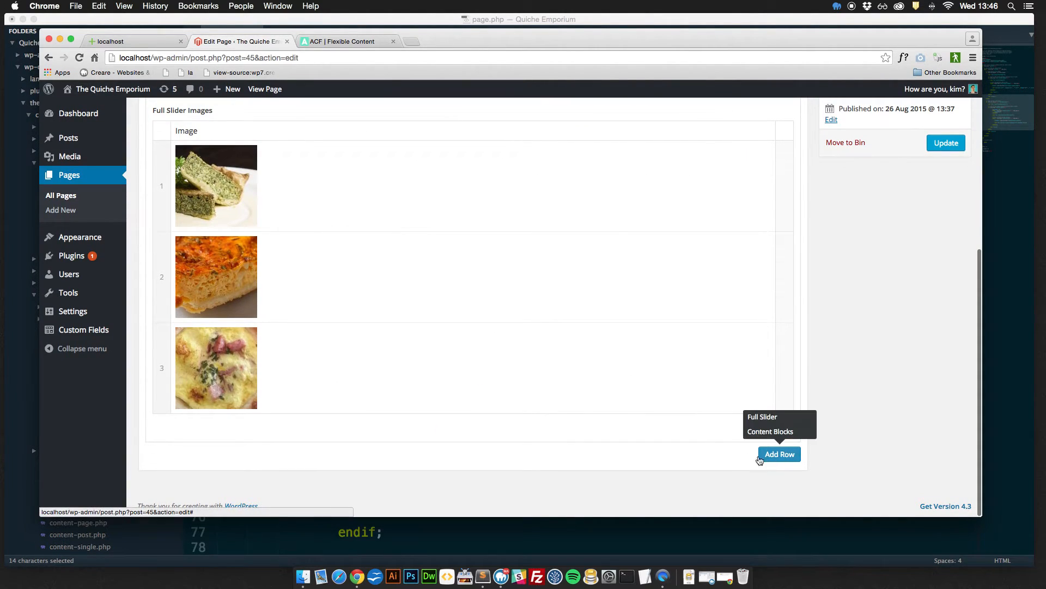
left_click(774, 432)
scroll(486, 379, "down", 3)
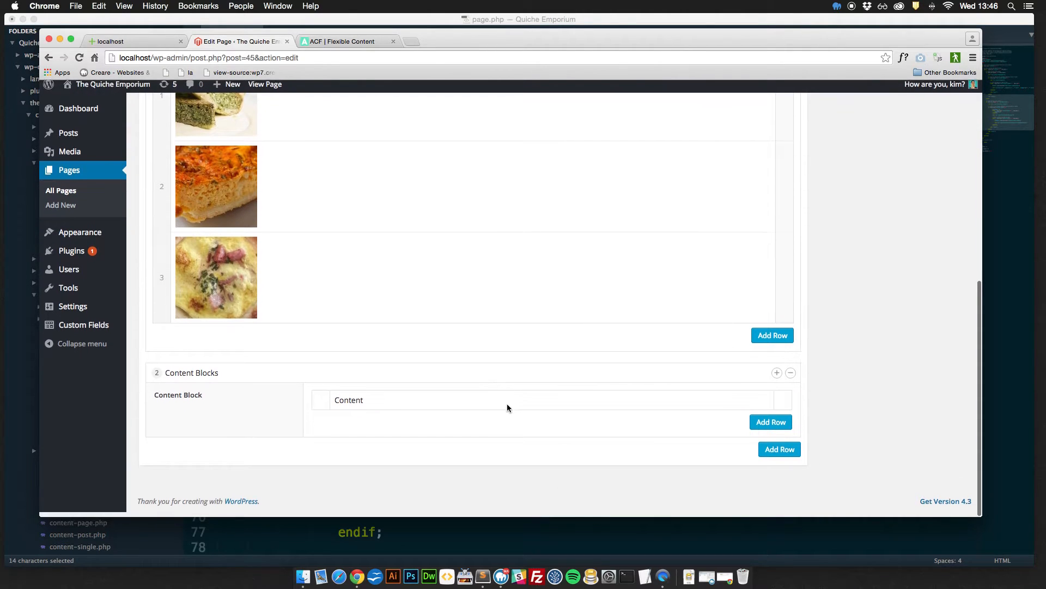
Step: Add a first content block row and insert vegetarian-855174_12801.jpg from the Media Library
left_click(765, 429)
scroll(586, 400, "down", 4)
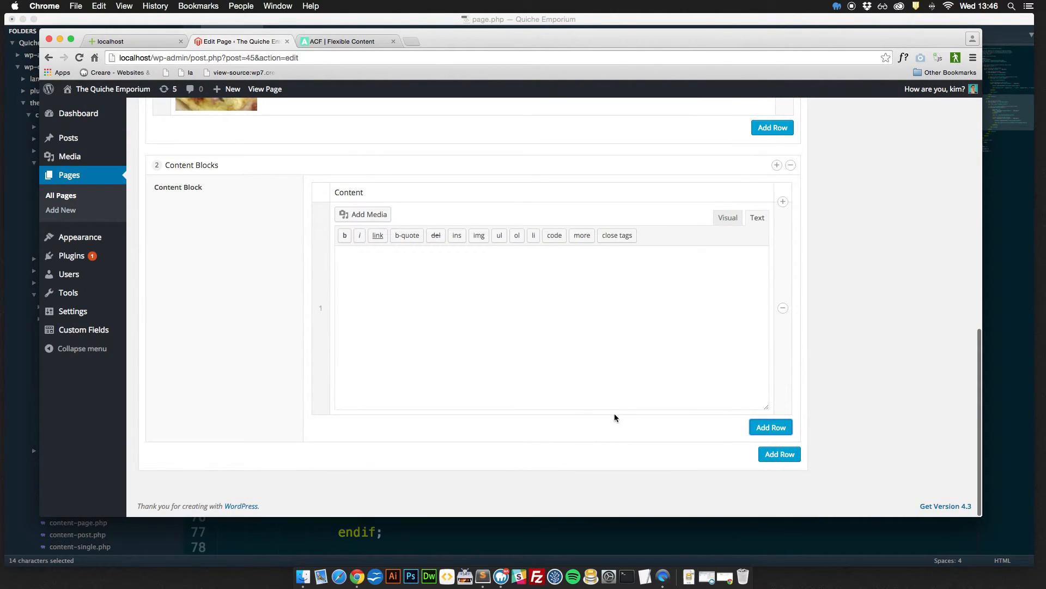
left_click(352, 215)
left_click(206, 214)
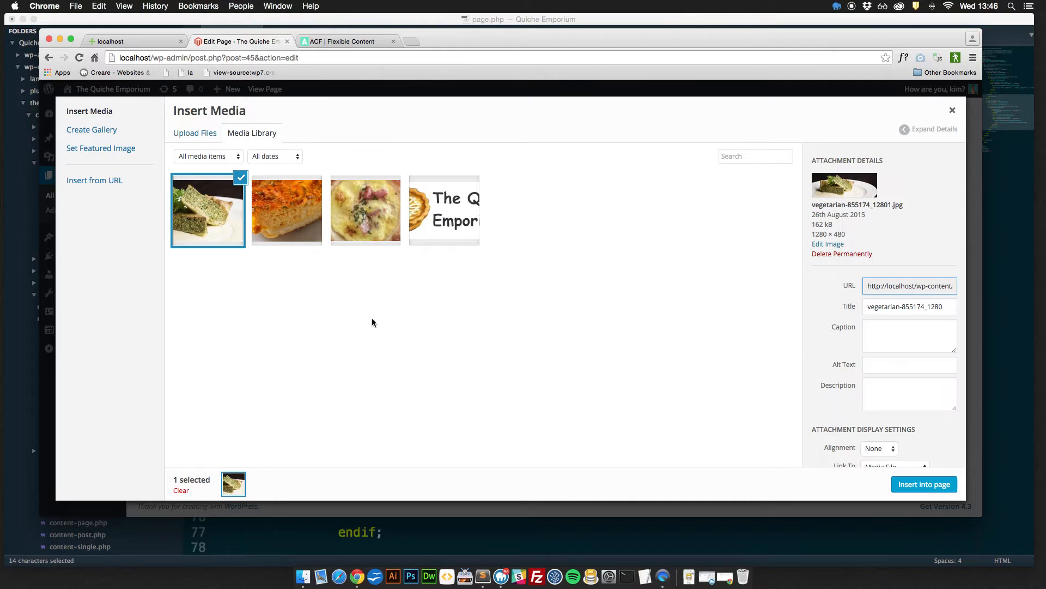
left_click(924, 484)
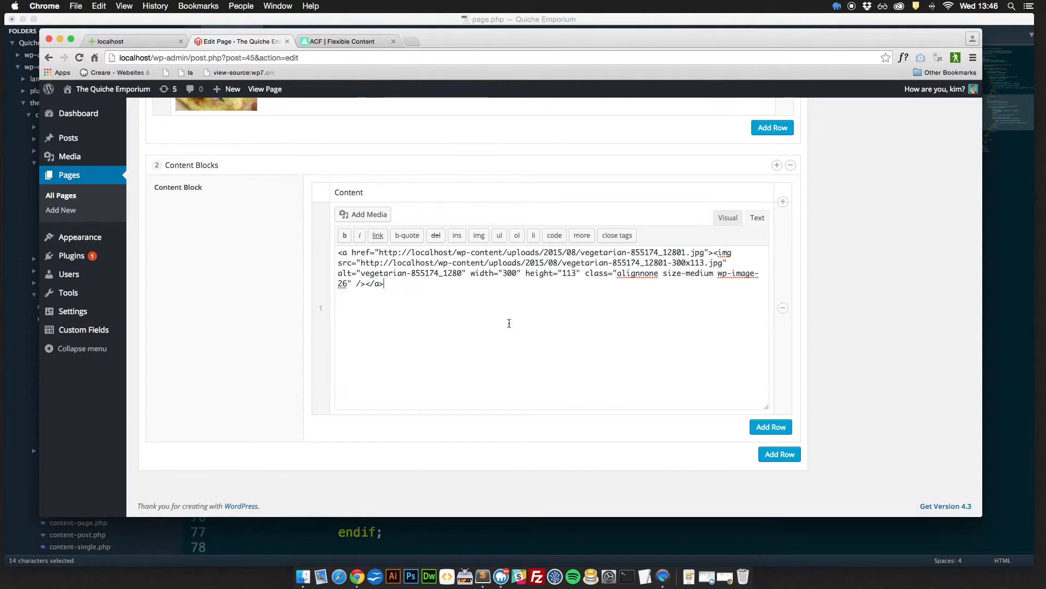
Step: Generate lorem ipsum text in a new Sublime Text file and copy "Lorem ipsum dolor sit amet, consectetur adipisicing elit"
left_click(483, 577)
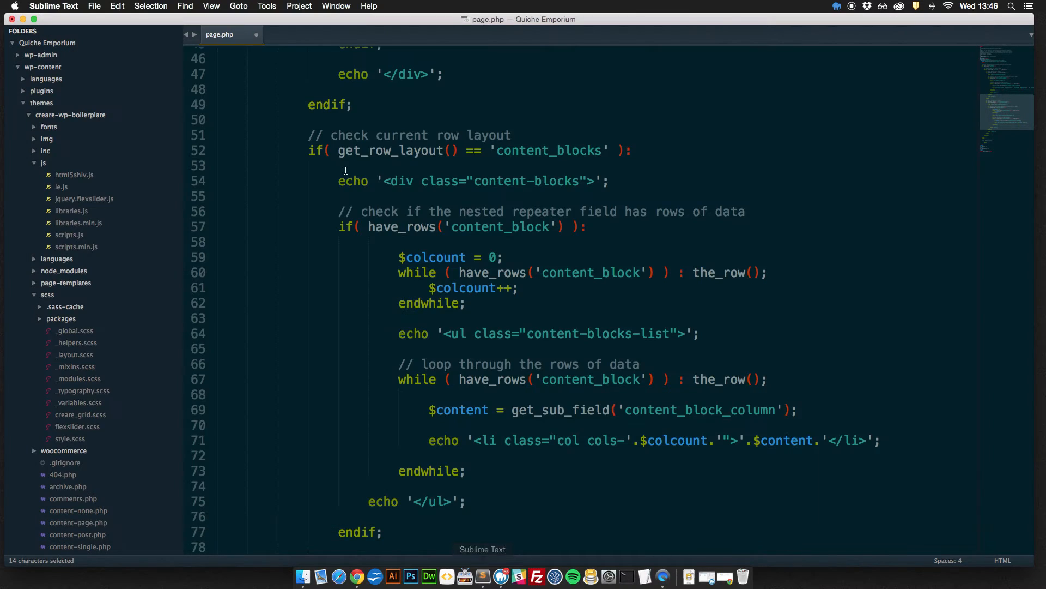
double_click(294, 39)
type("lroem")
key("BackSpace")
key("BackSpace")
key("BackSpace")
key("BackSpace")
type("ore")
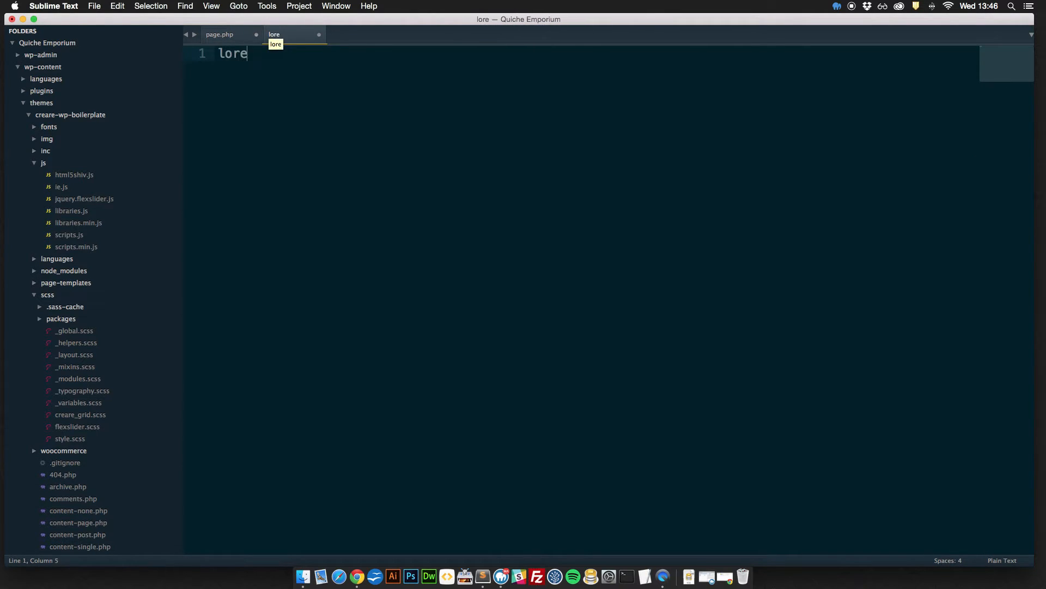
key("Tab")
left_click_drag(639, 52, 203, 50)
key("super+c")
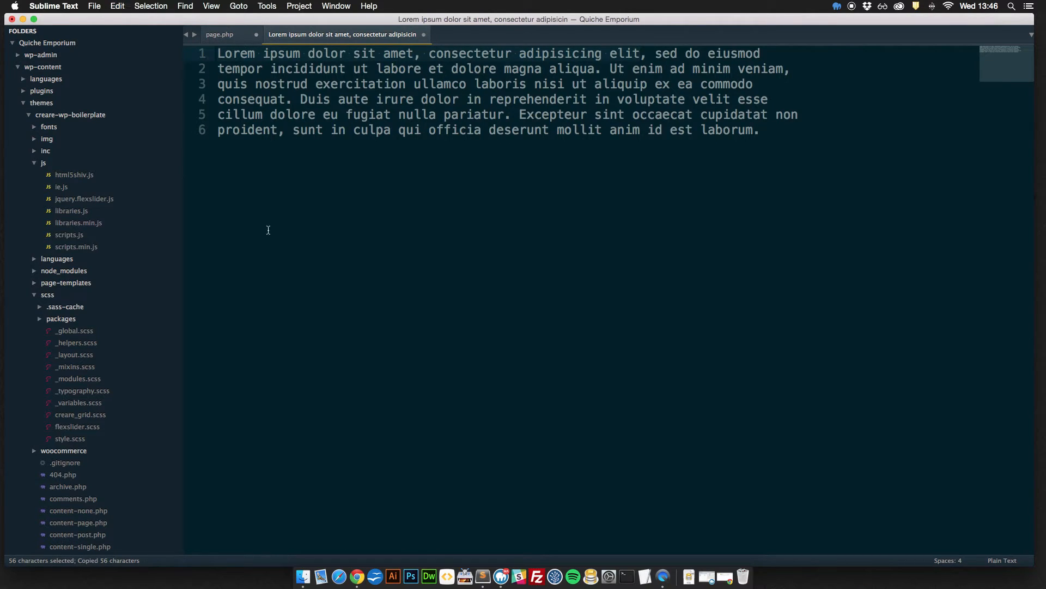
Step: Switch to Chrome and paste the copied lorem ipsum text as a <p> paragraph below the first block's image
left_click(357, 576)
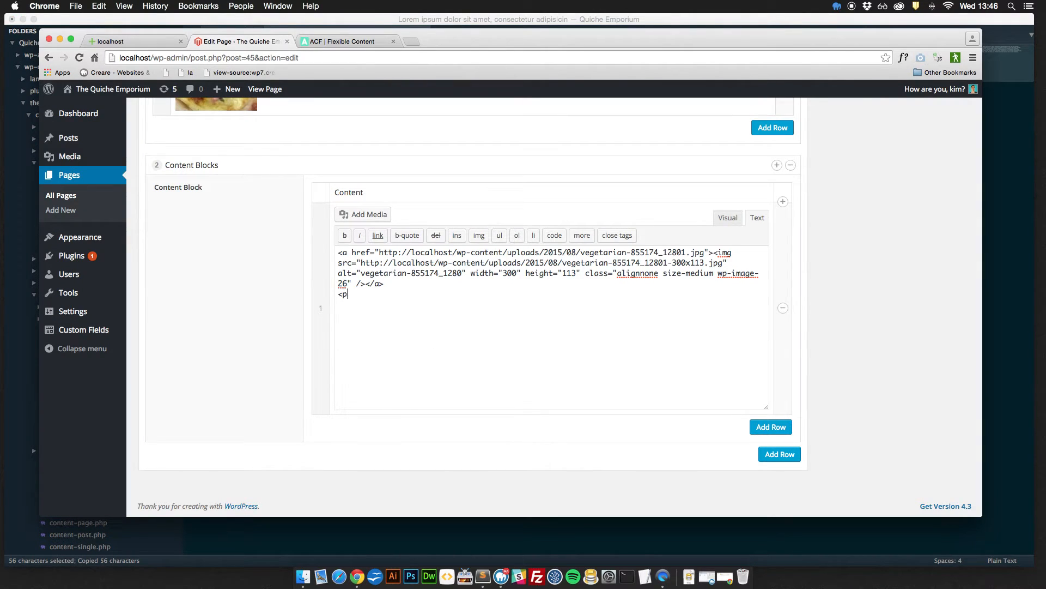
key("super+v")
type(",")
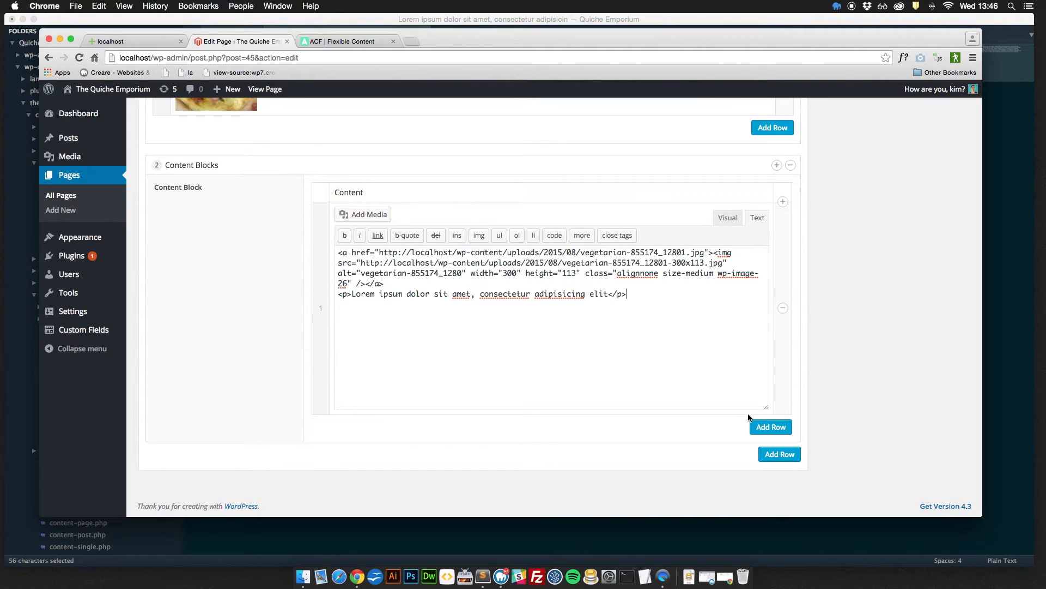
Step: Add a second content block row with quiche-546707_12801.jpg and the copied lorem ipsum text in a <p> paragraph
left_click(770, 426)
scroll(490, 381, "down", 2)
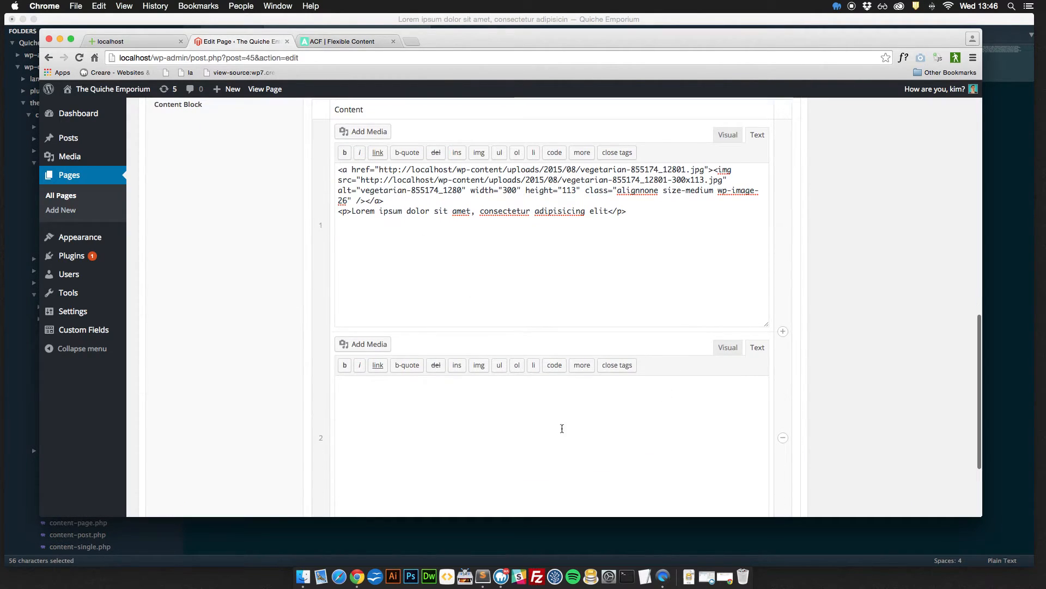
left_click(366, 350)
left_click(283, 215)
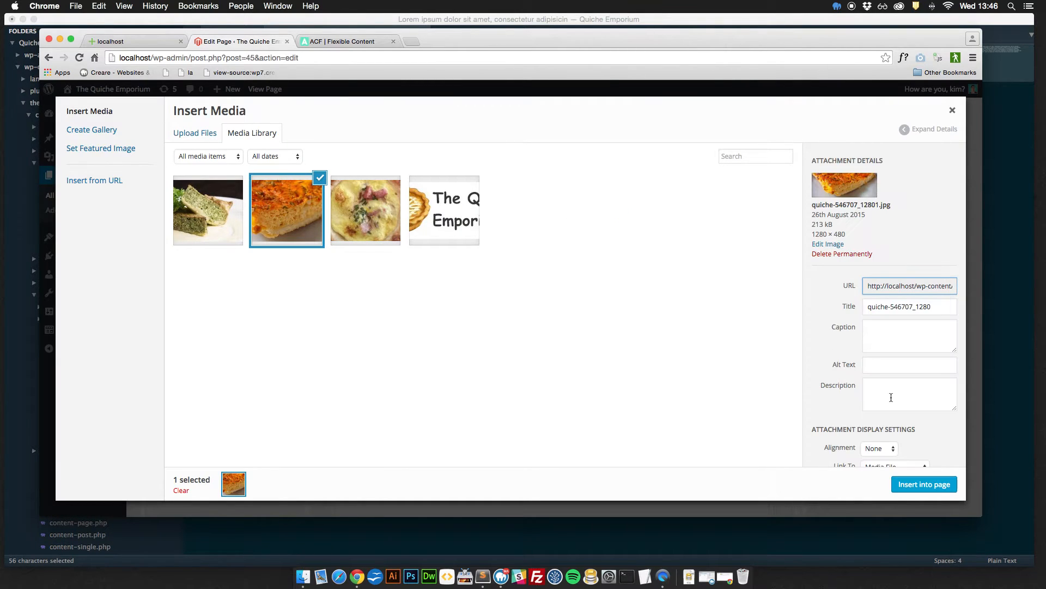
left_click(924, 484)
key("Return")
type("<p>")
key("super+v")
type(",/p")
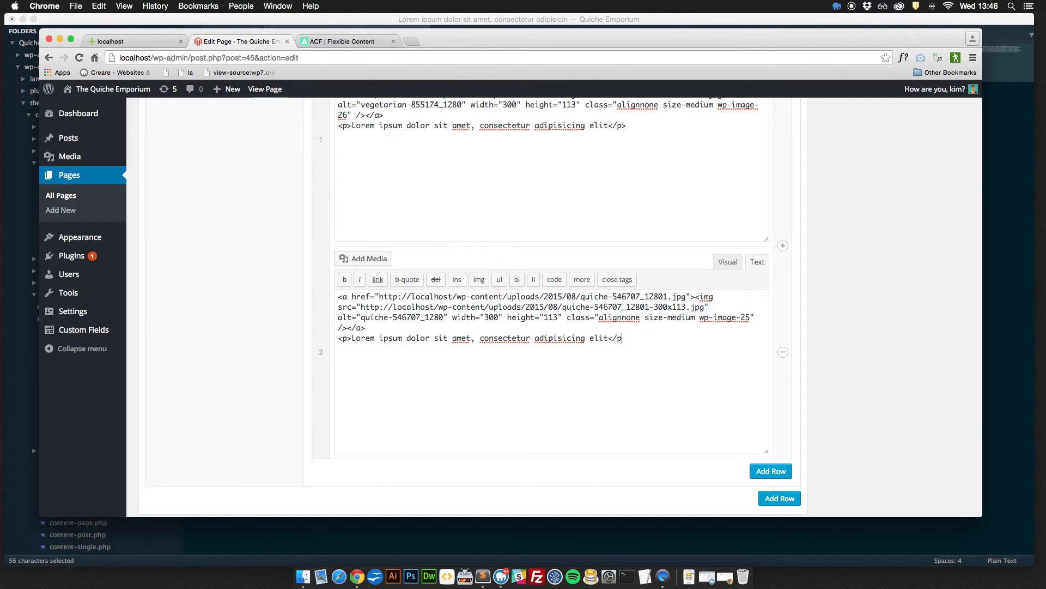
Step: Update the Home of Quiche page and reload the site's front page to view the content blocks
scroll(309, 299, "up", 5)
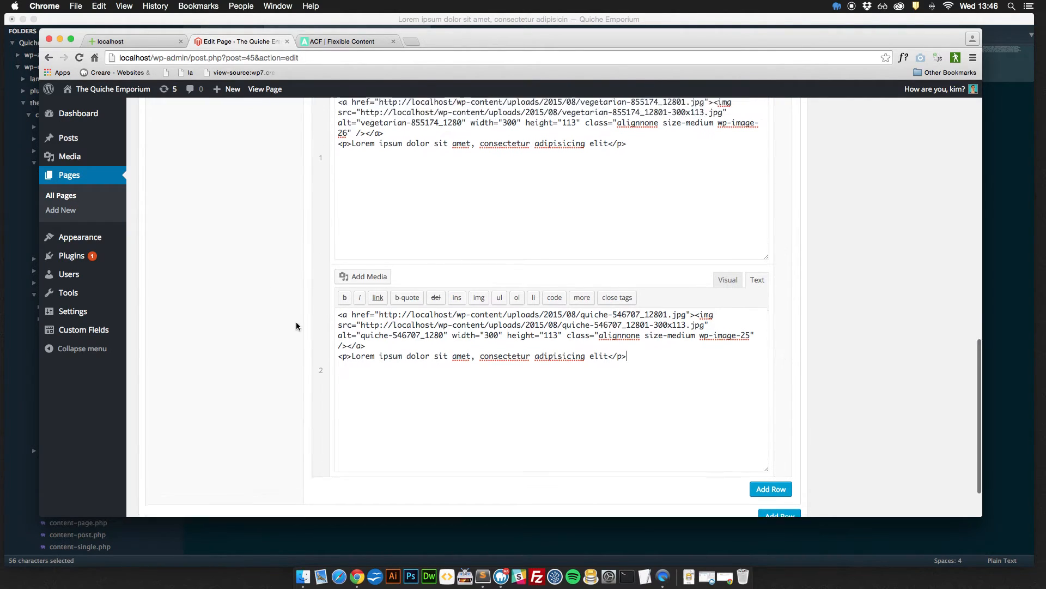
scroll(258, 267, "down", 6)
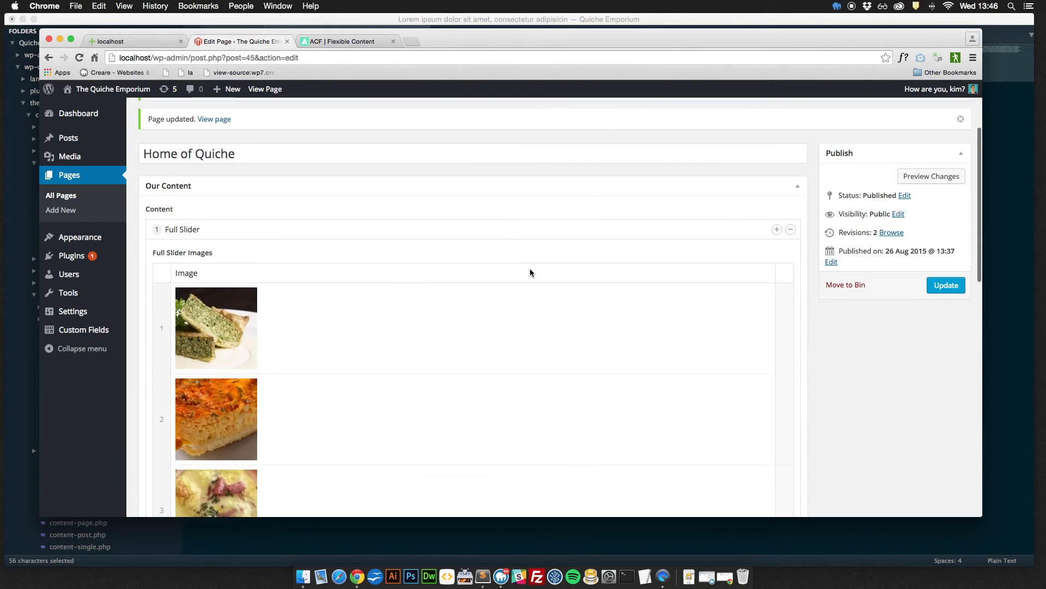
scroll(763, 366, "down", 10)
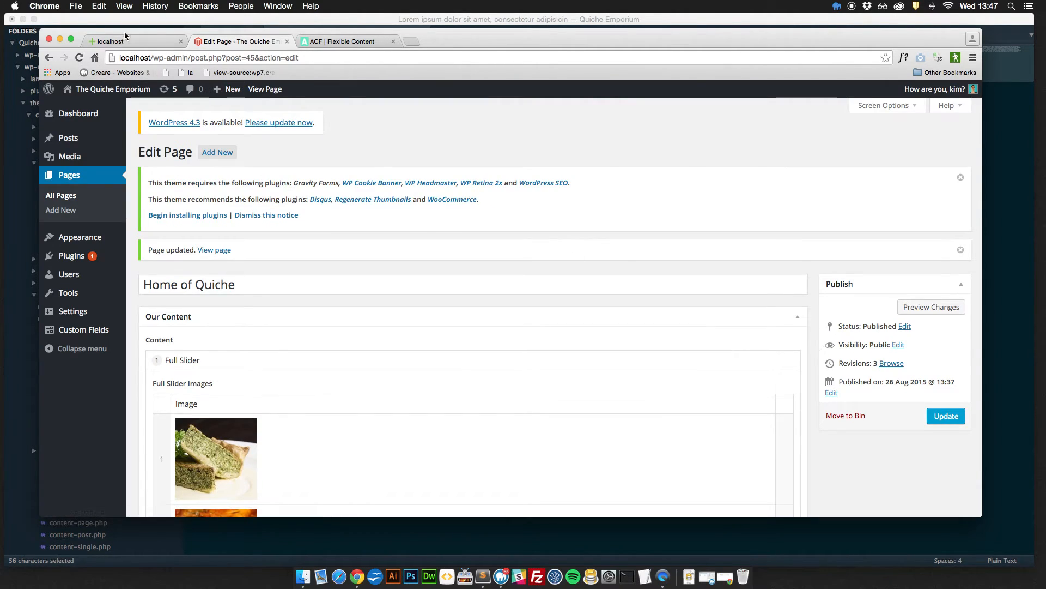
left_click(125, 37)
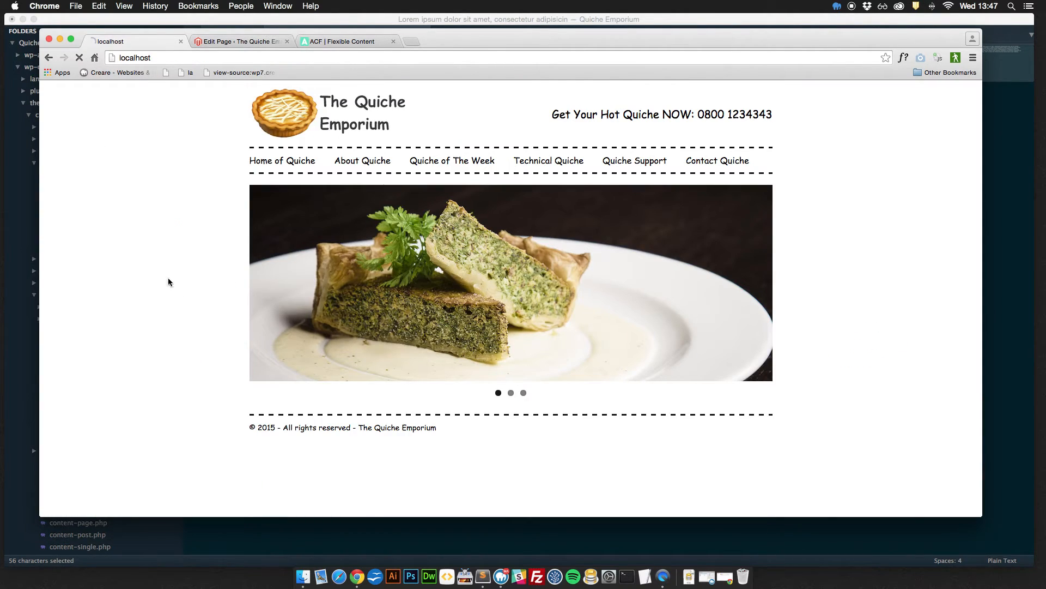
scroll(169, 289, "down", 3)
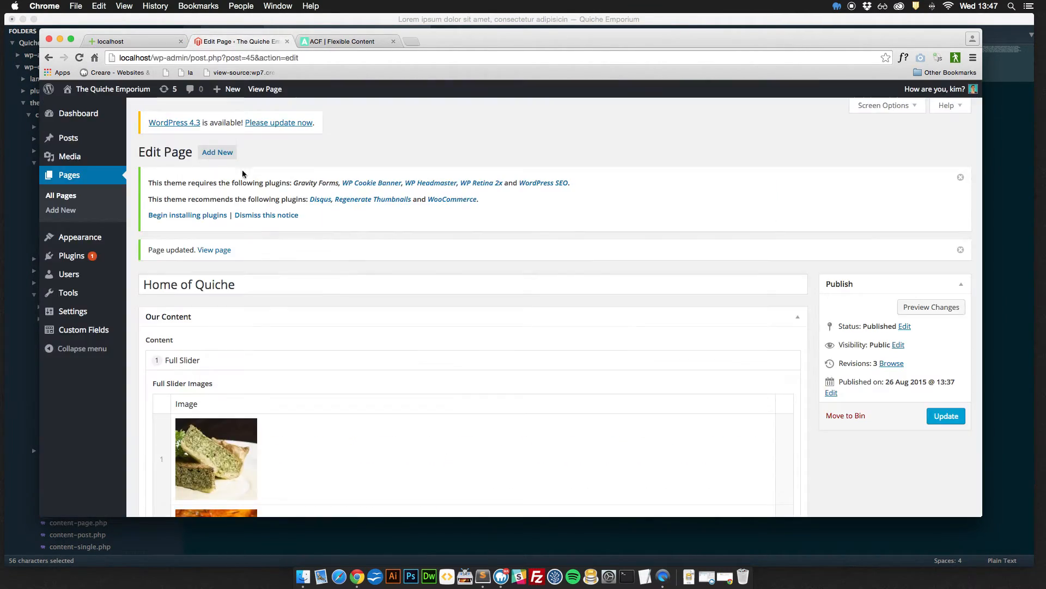
Step: Add a second Content Blocks layout with one empty content row at the end of the Home of Quiche page
left_click(237, 42)
scroll(333, 216, "down", 15)
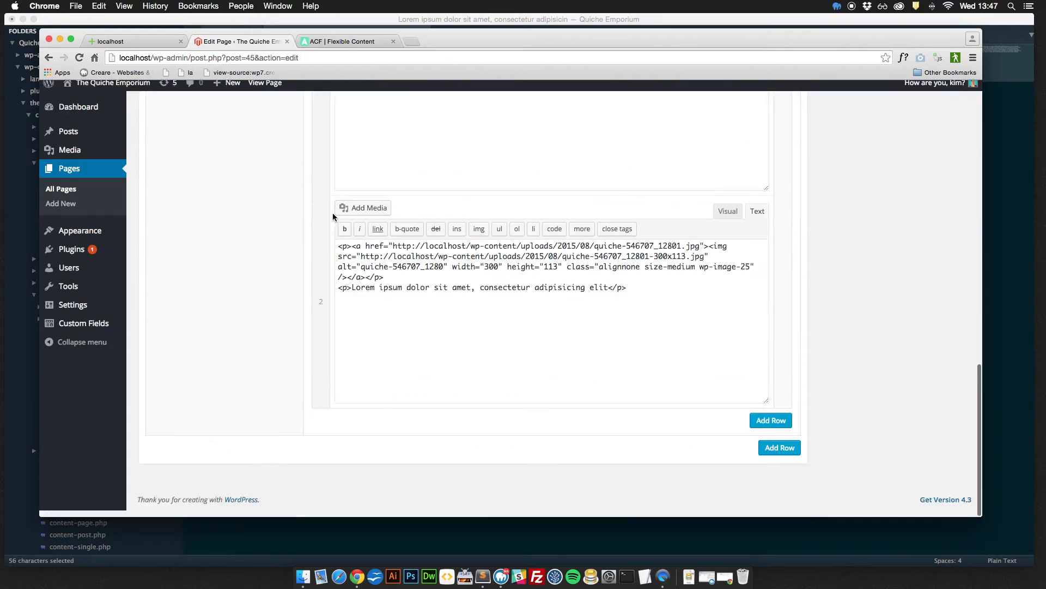
left_click(780, 454)
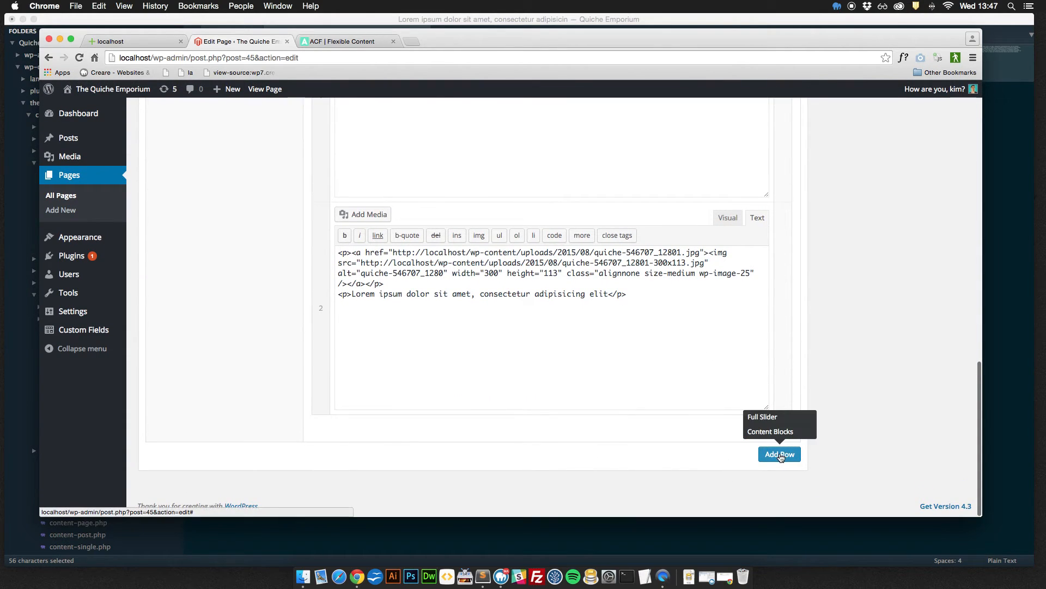
left_click(766, 436)
scroll(392, 385, "down", 2)
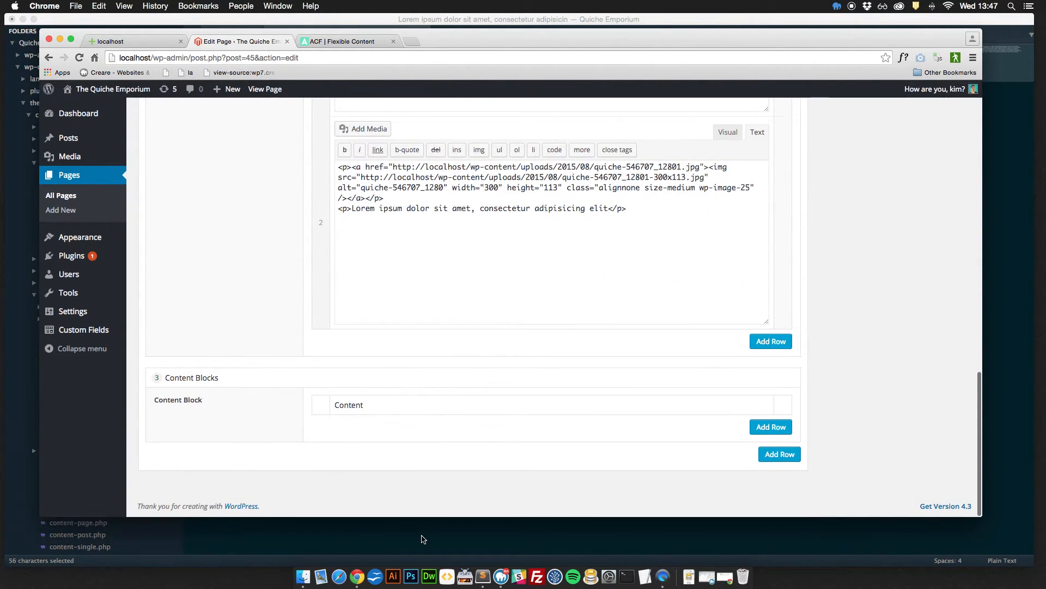
left_click(770, 428)
scroll(502, 424, "down", 4)
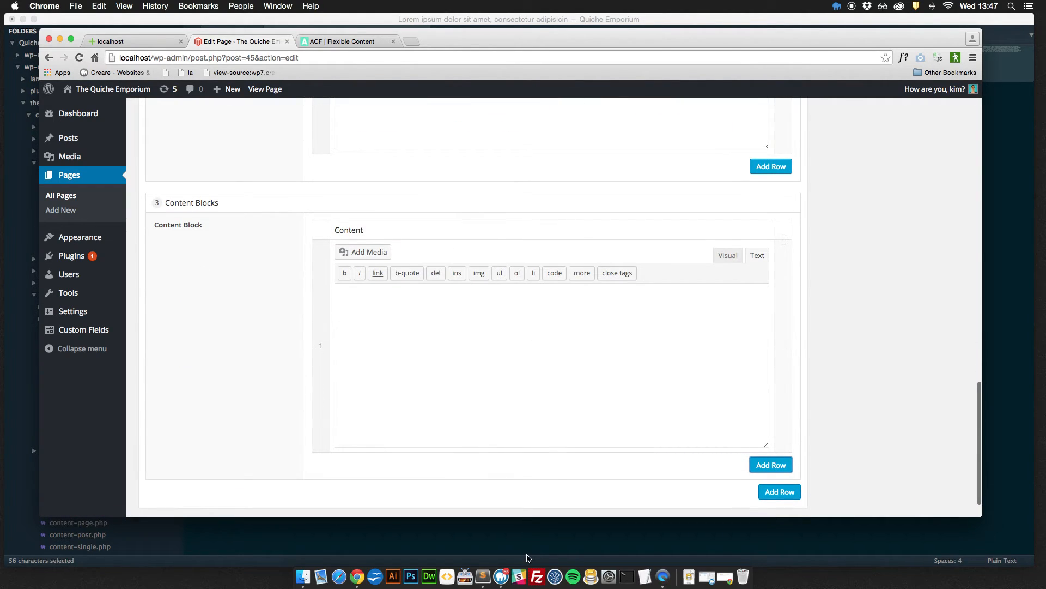
Step: Switch to Sublime Text, remove line breaks from the lorem ipsum passage and copy the whole text
left_click(483, 578)
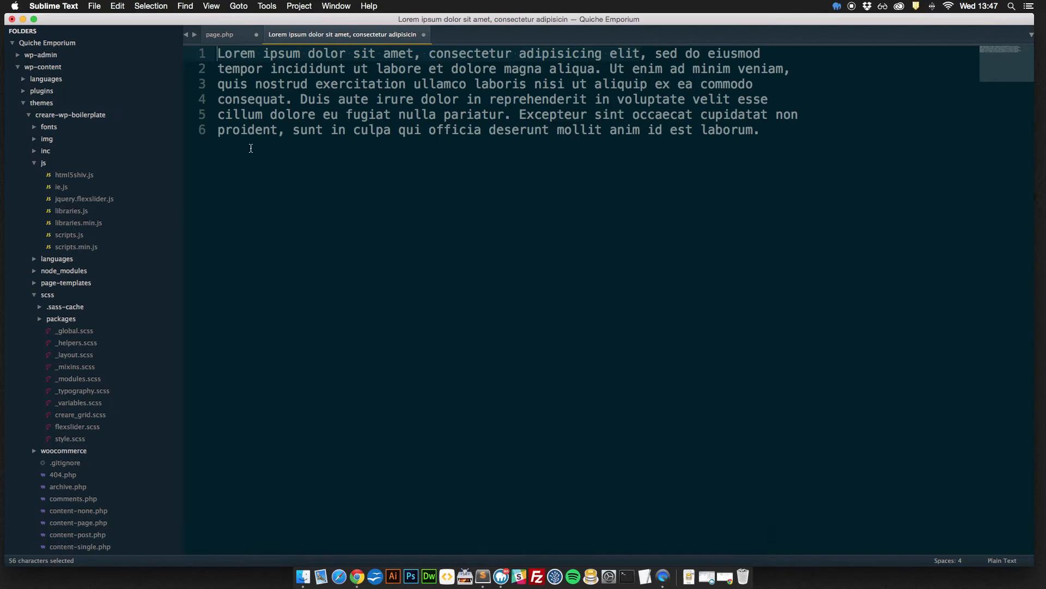
left_click(222, 69)
key("BackSpace")
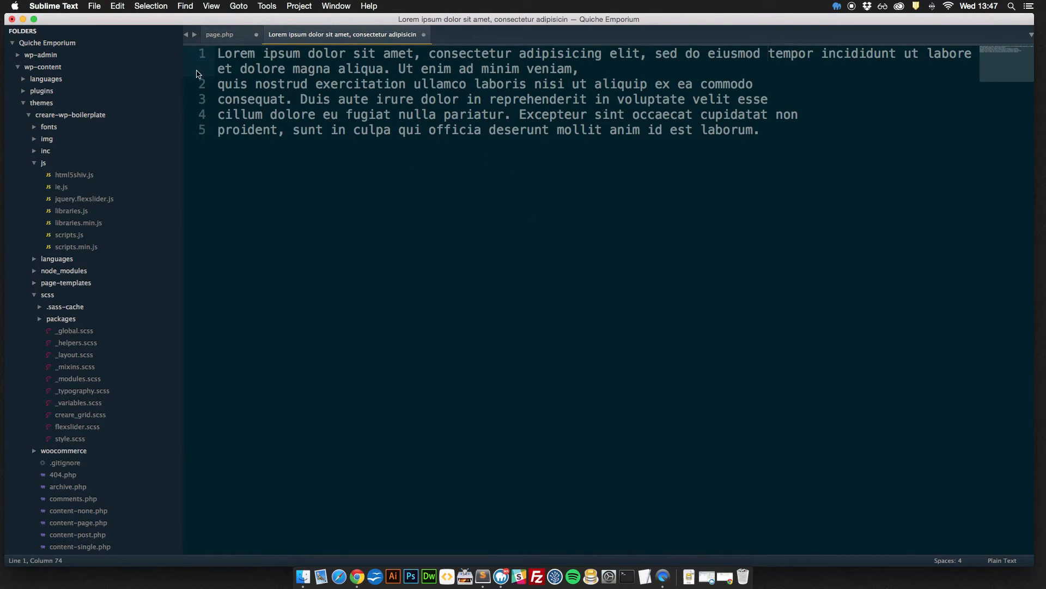
key("BackSpace")
left_click(224, 101, "shift")
left_click(217, 99)
key("BackSpace")
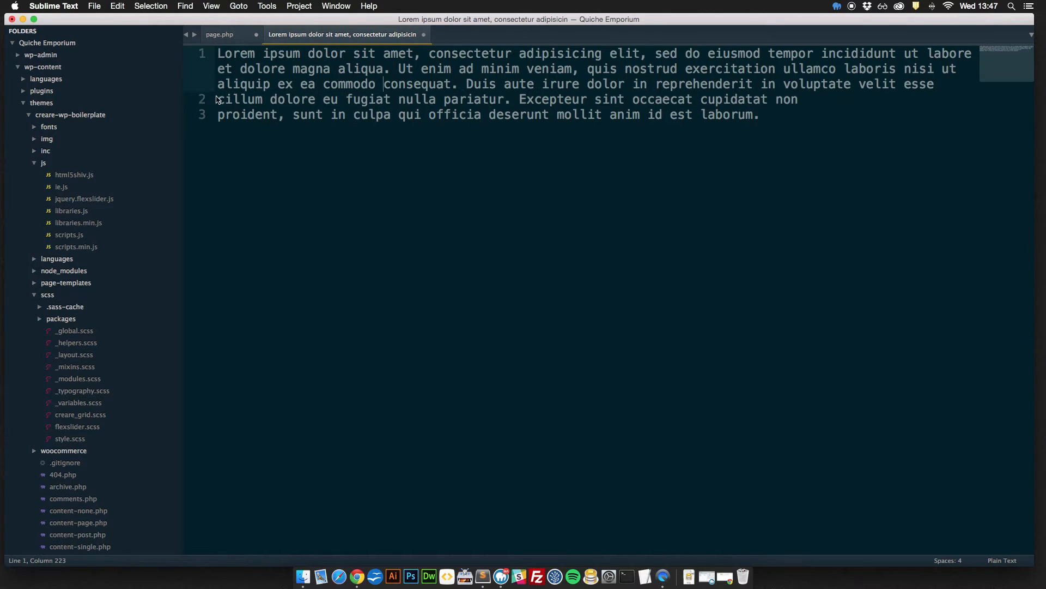
key("BackSpace")
key("super+a")
key("super+c")
Step: Switch to Chrome and fill the new block with <h1>Welcome to The Quiche Emporium</h1> and the copied text as a <p> paragraph without line breaks
left_click(357, 576)
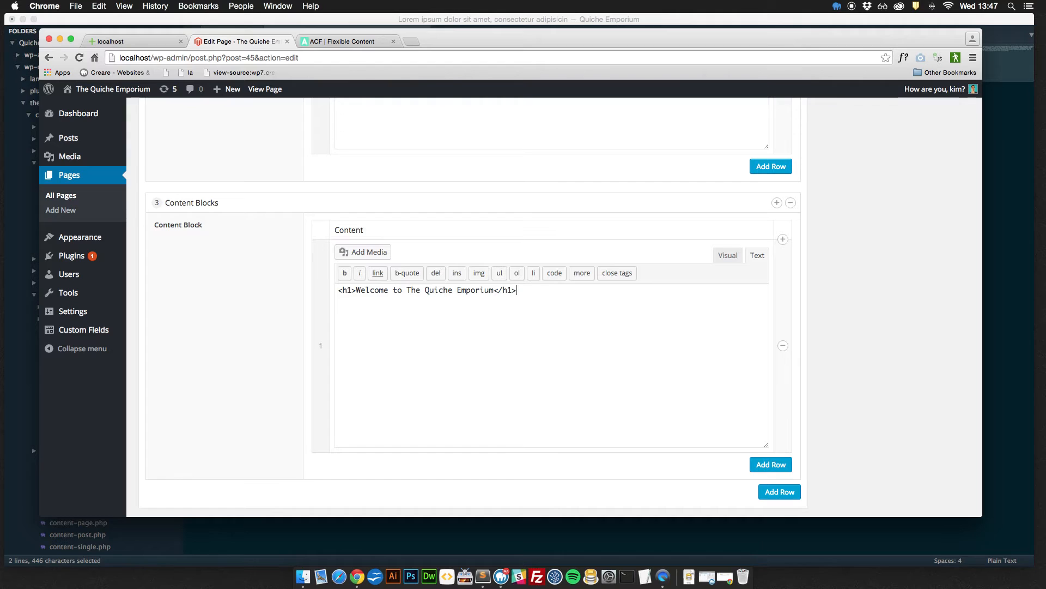
key("super+v")
type("<")
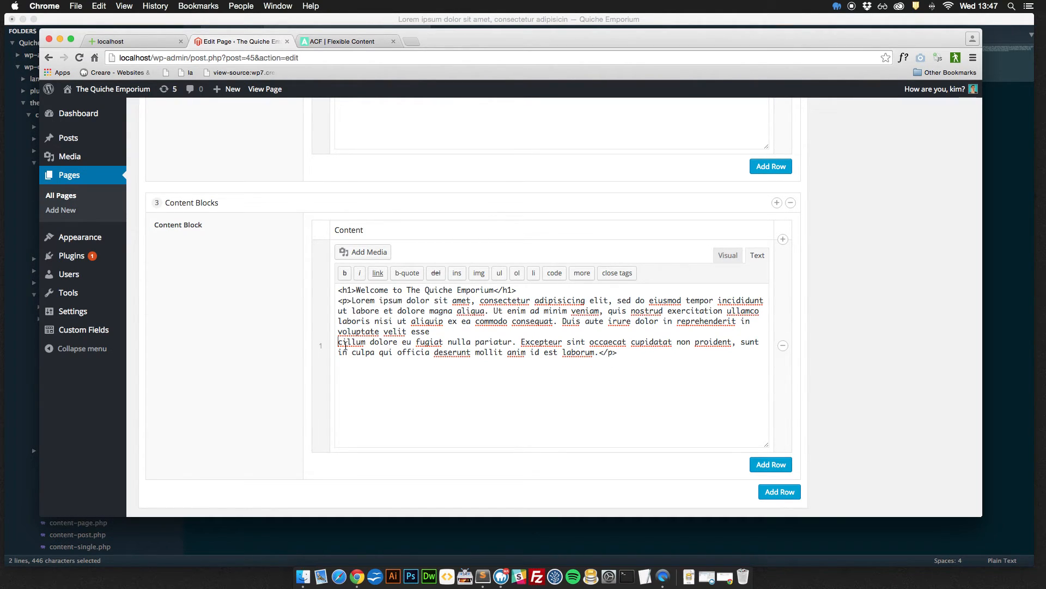
key("BackSpace")
Step: Update the Home of Quiche page and reload the front page to view the welcome section
scroll(902, 361, "up", 15)
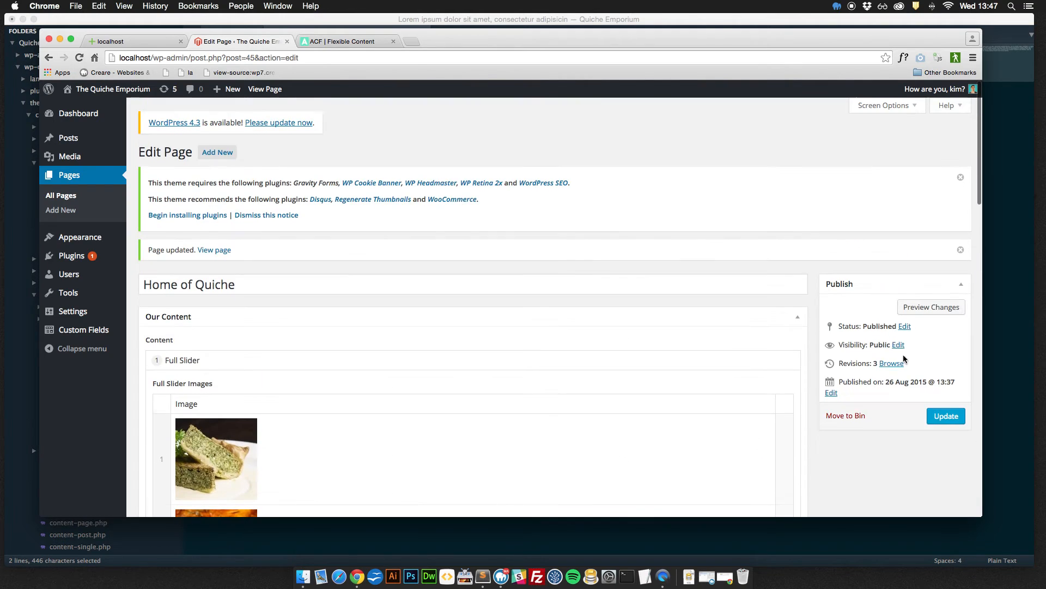
left_click(946, 416)
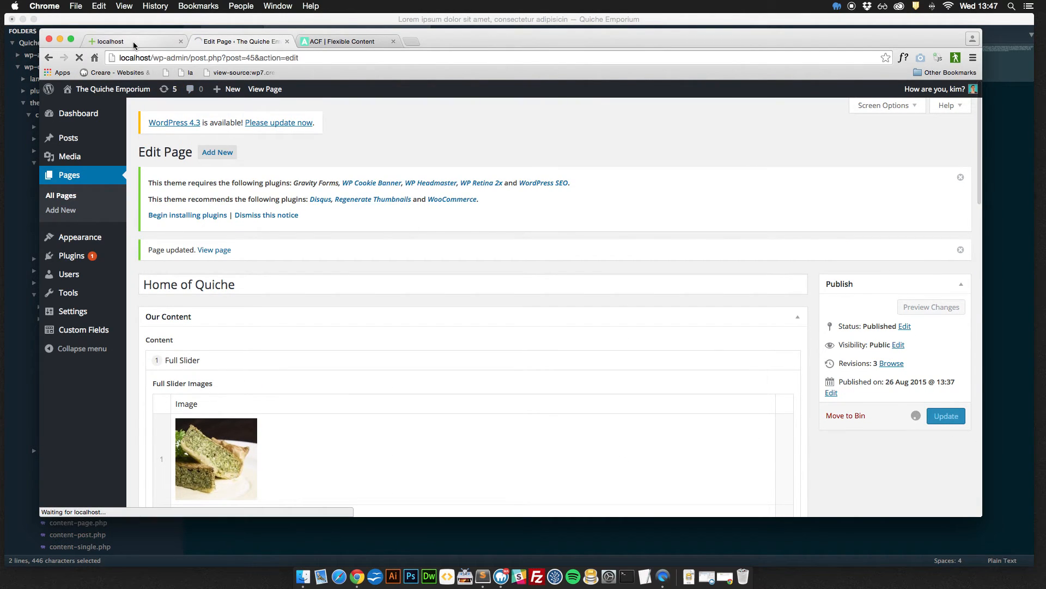
left_click(133, 41)
key("super+r")
scroll(152, 224, "down", 3)
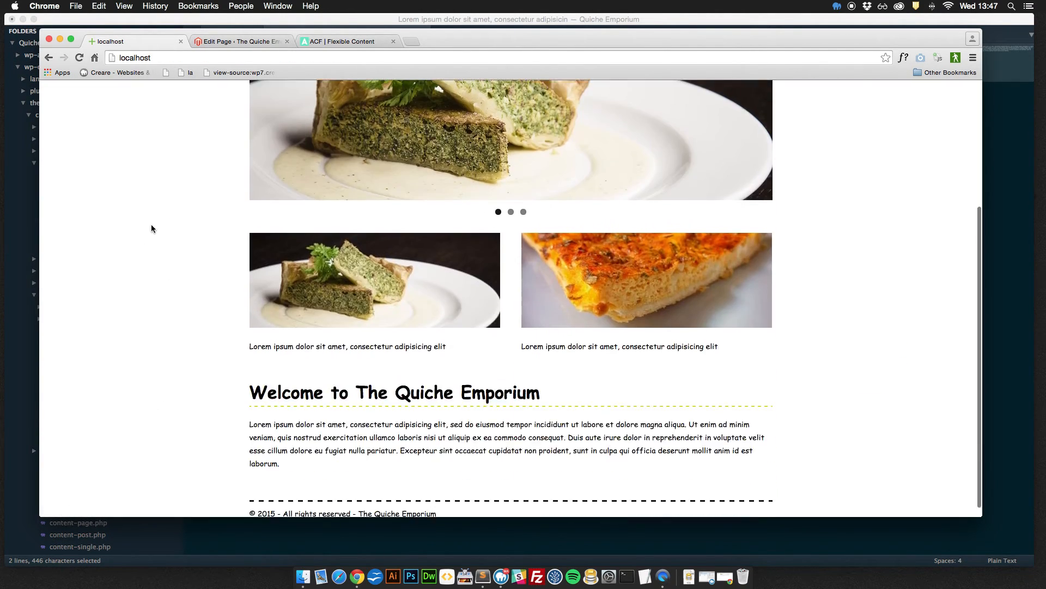
Step: Examine the front page's slider, two image blocks and welcome section from header to footer
scroll(151, 224, "down", 1)
scroll(206, 396, "up", 5)
scroll(203, 389, "down", 5)
scroll(262, 404, "up", 3)
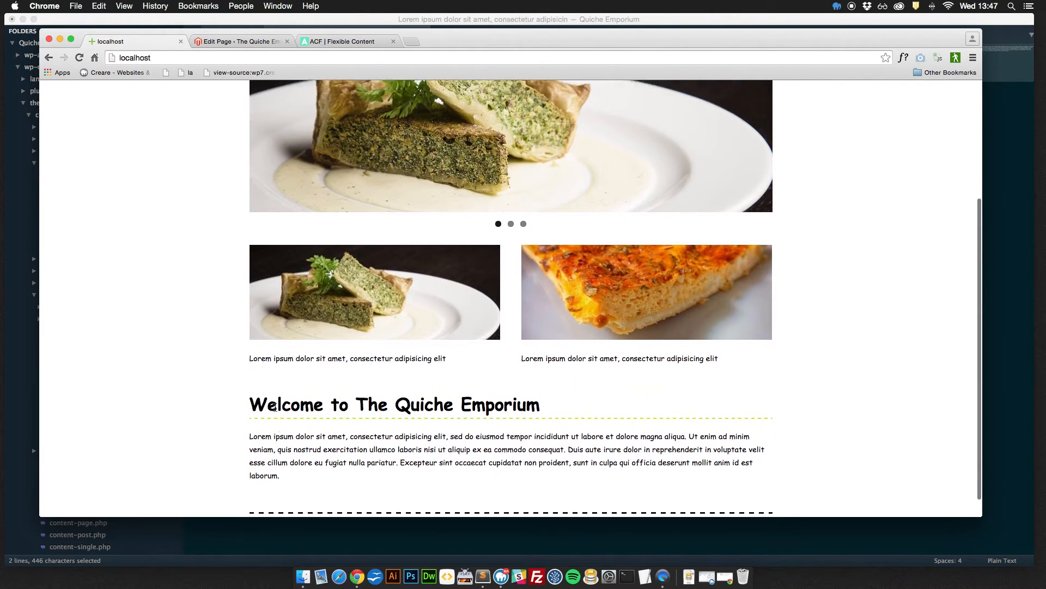
scroll(275, 406, "up", 3)
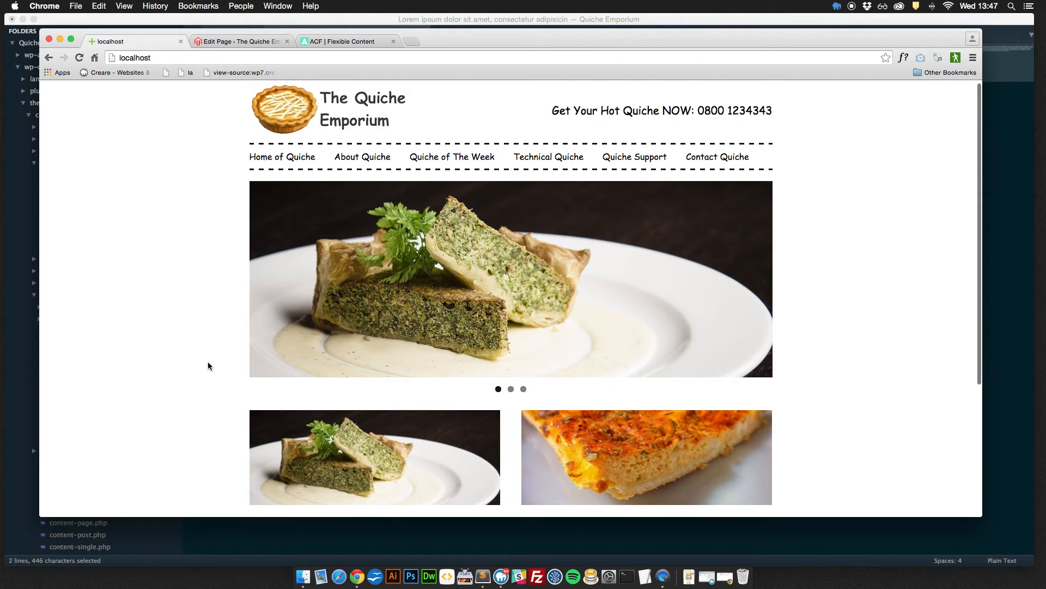
scroll(208, 361, "down", 3)
scroll(207, 361, "down", 2)
scroll(208, 361, "up", 3)
scroll(208, 362, "up", 1)
scroll(207, 362, "down", 3)
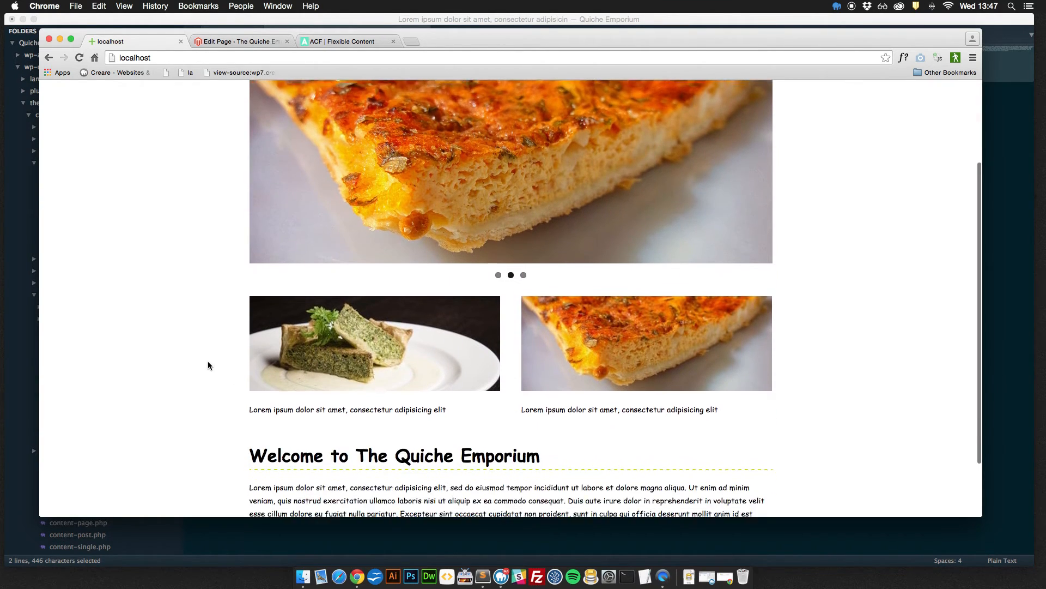
scroll(207, 361, "down", 1)
scroll(207, 361, "up", 2)
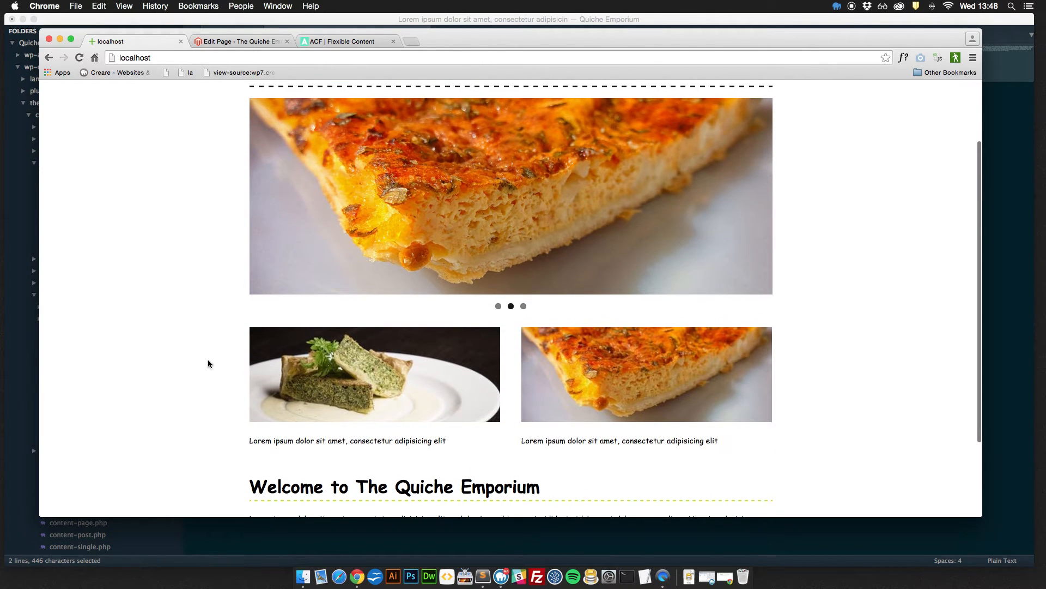
scroll(208, 361, "down", 4)
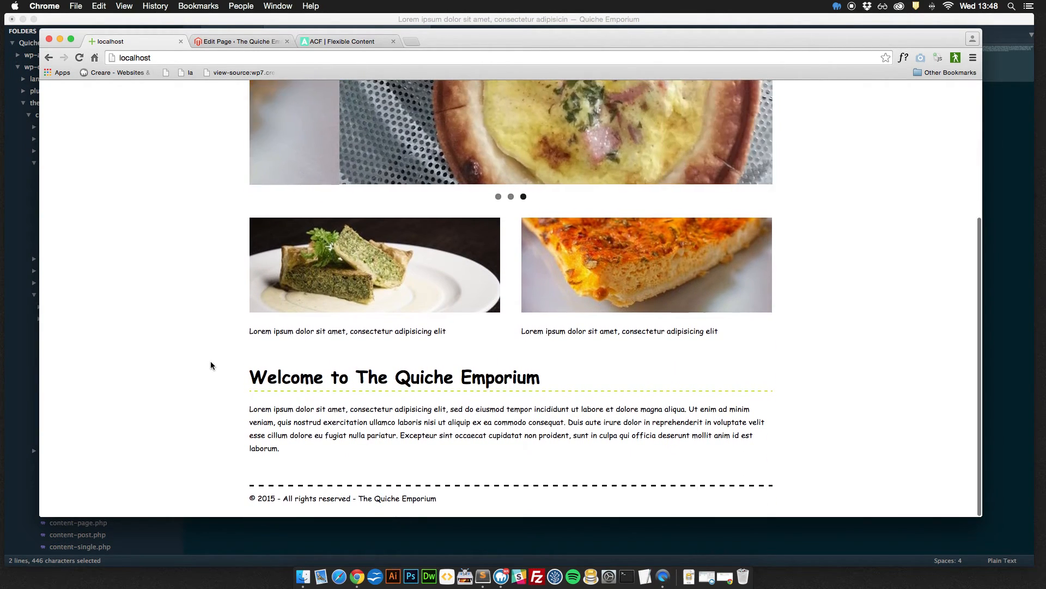
scroll(210, 362, "up", 2)
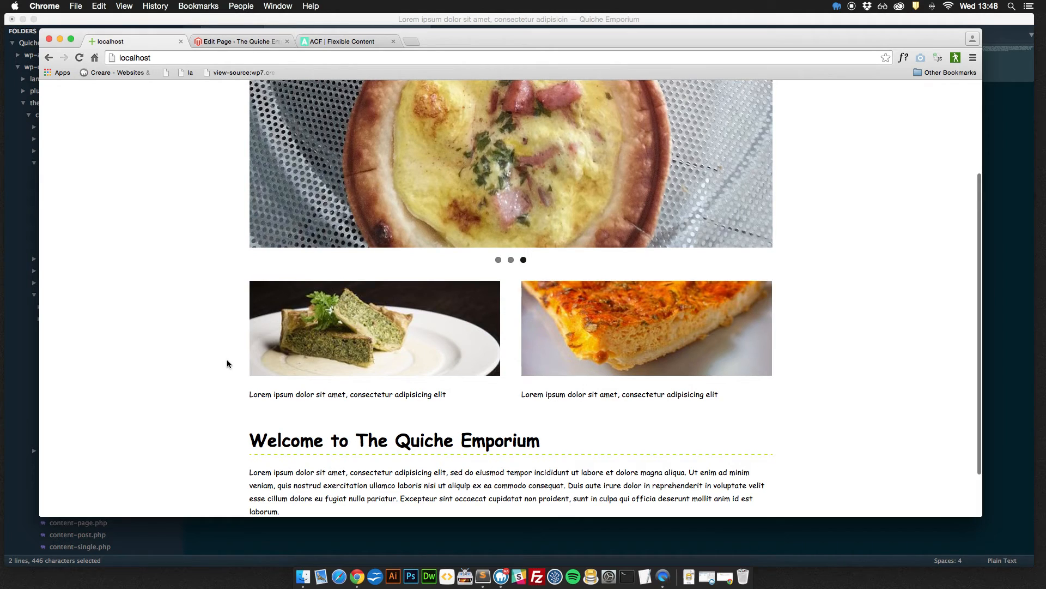
scroll(227, 358, "up", 4)
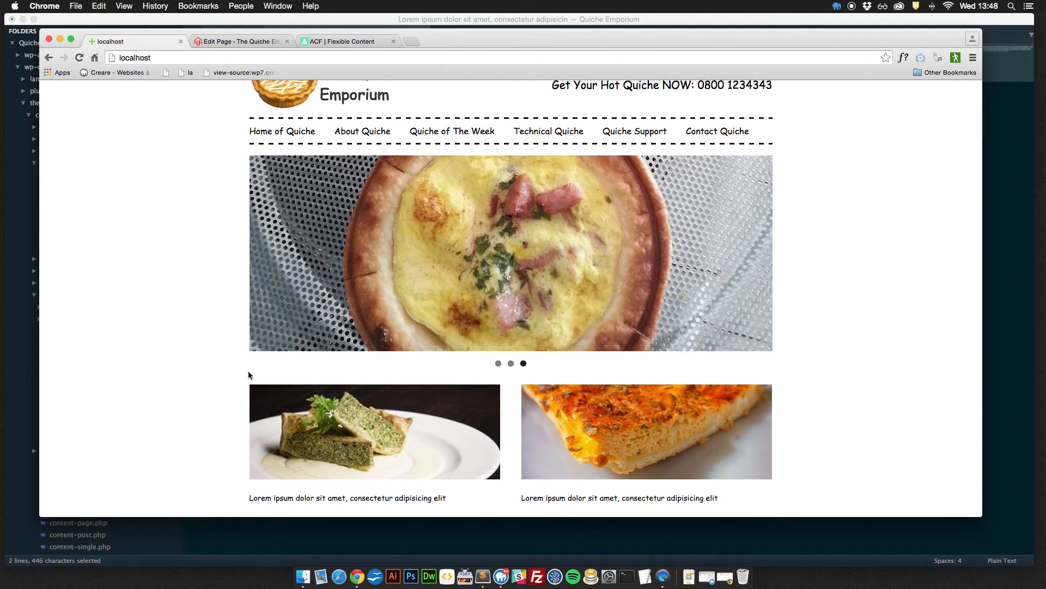
scroll(359, 411, "down", 2)
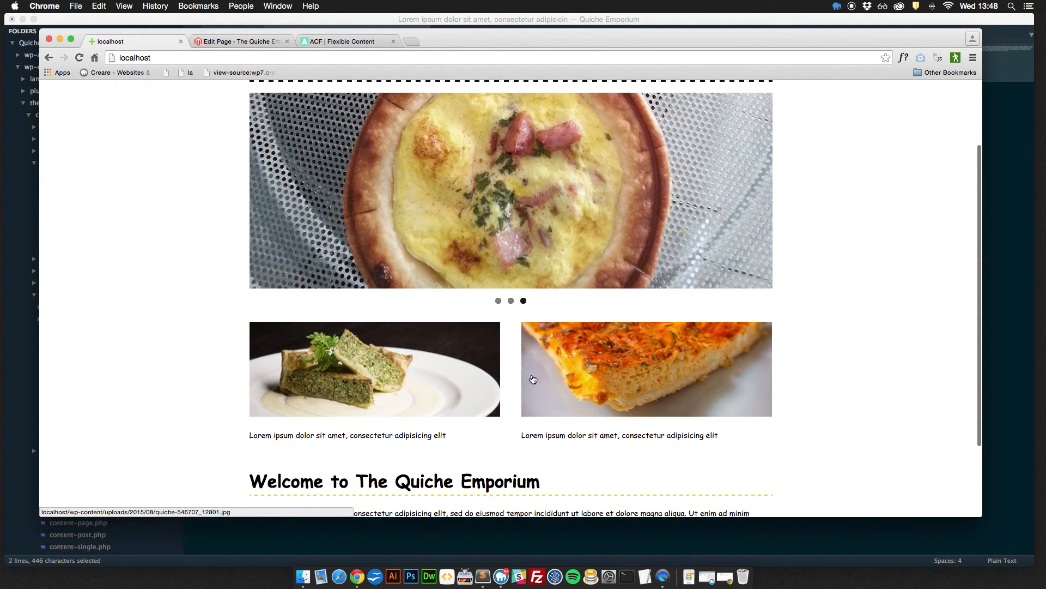
Step: Add a third row to the first Content Blocks layout and insert the quiche-367326_12801.jpg image into it
left_click(251, 42)
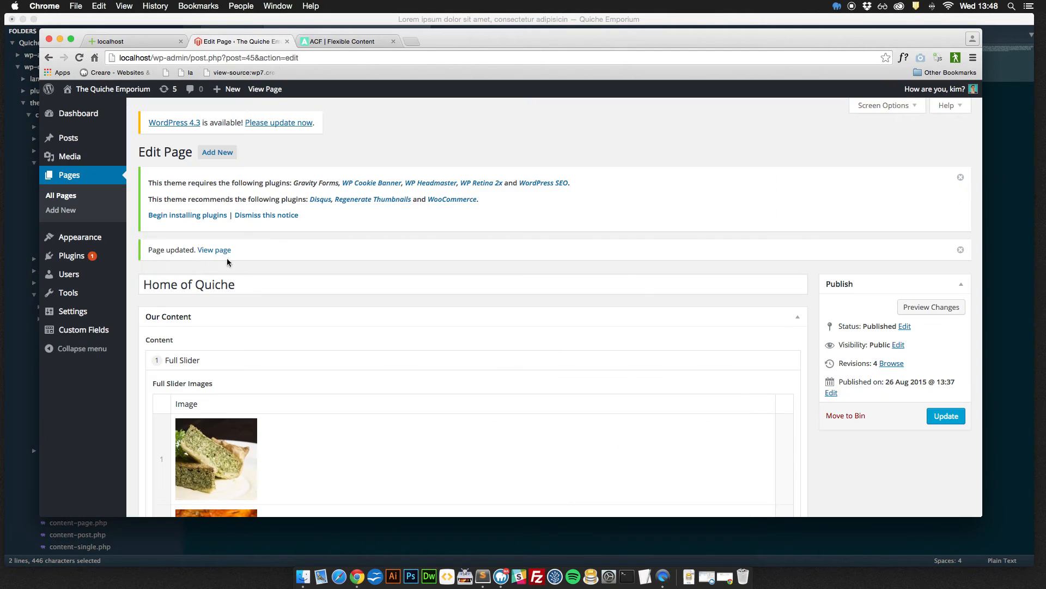
scroll(269, 367, "down", 15)
scroll(213, 314, "up", 2)
scroll(708, 408, "down", 5)
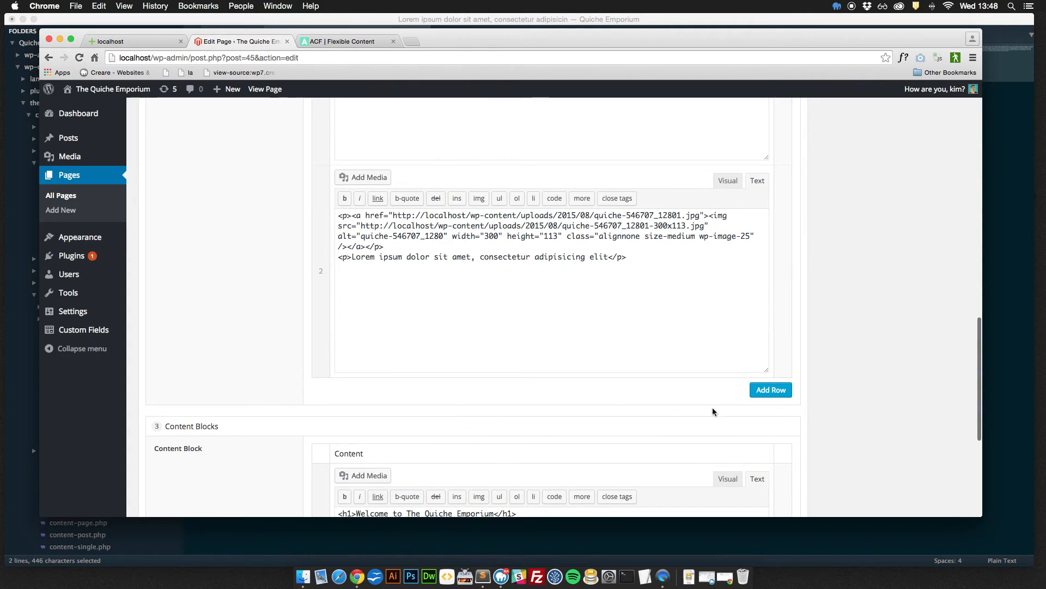
left_click(770, 391)
scroll(474, 306, "down", 2)
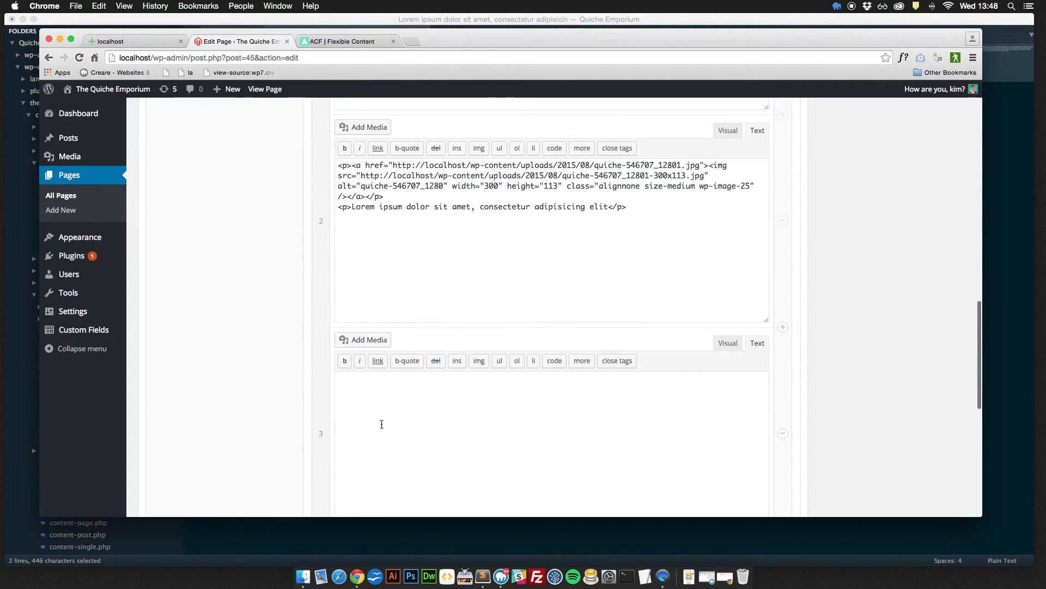
left_click(362, 340)
left_click(445, 218)
left_click(385, 208)
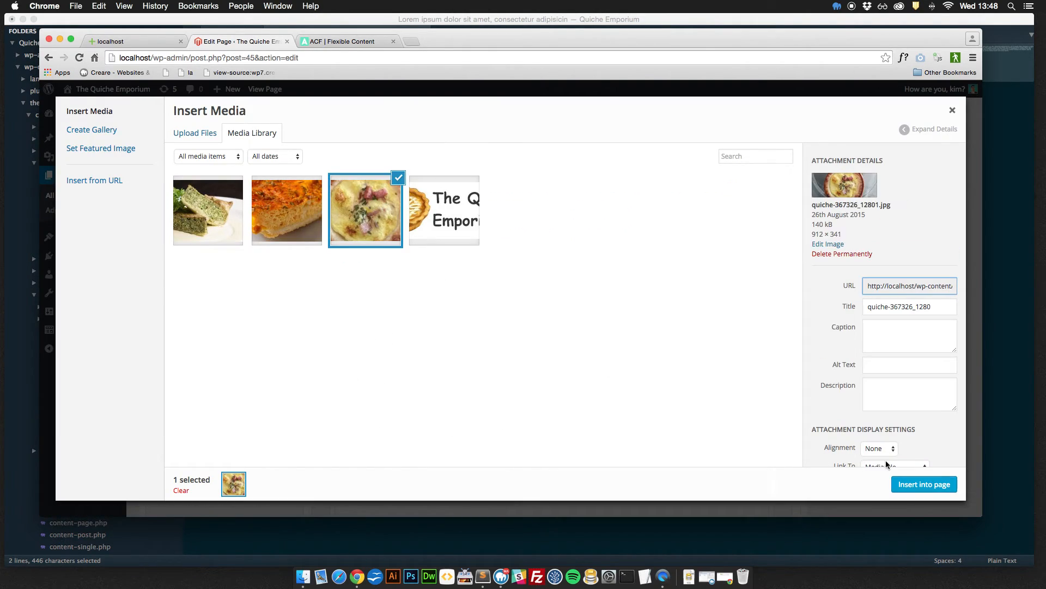
left_click(900, 485)
scroll(421, 380, "down", 1)
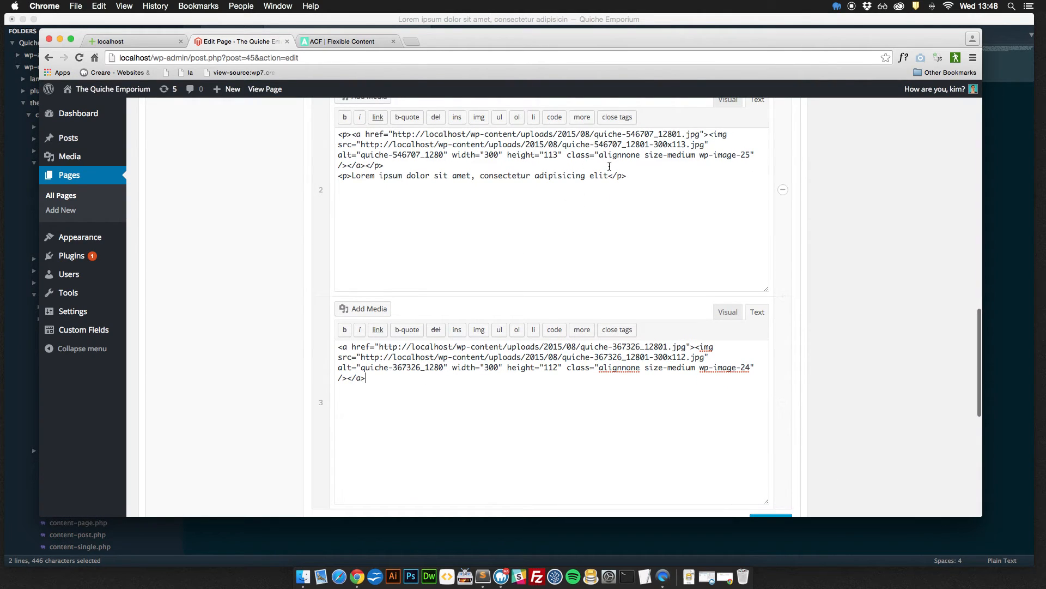
Step: Copy the second row's lorem ipsum <p> paragraph and paste it below the third row's image
left_click_drag(627, 176, 308, 179)
key("super+c")
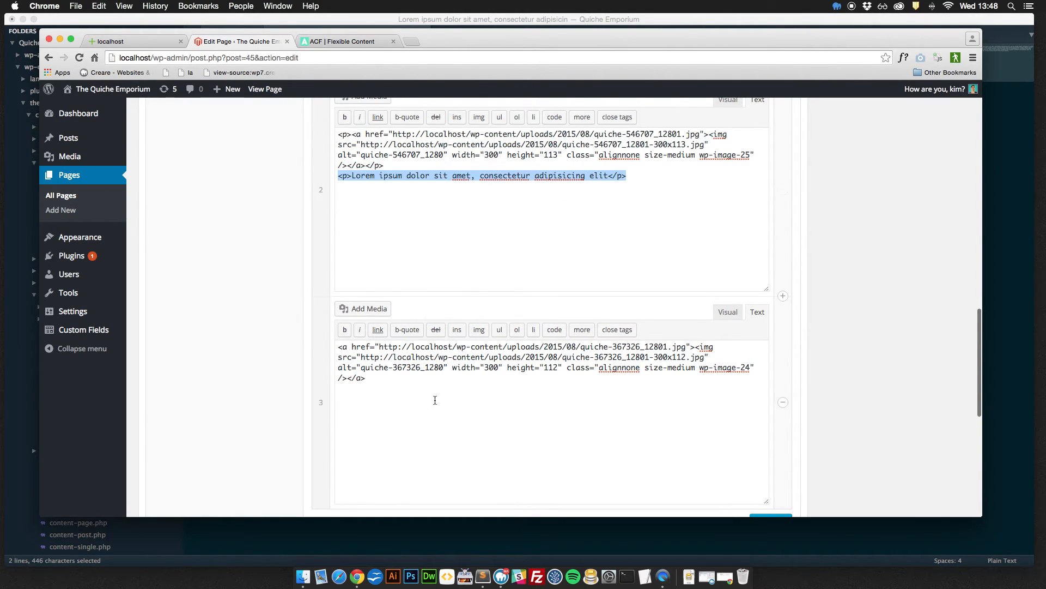
left_click(409, 384)
key("super+v")
Step: Update the Home of Quiche page and reload the front page to check the three image blocks
scroll(425, 387, "down", 2)
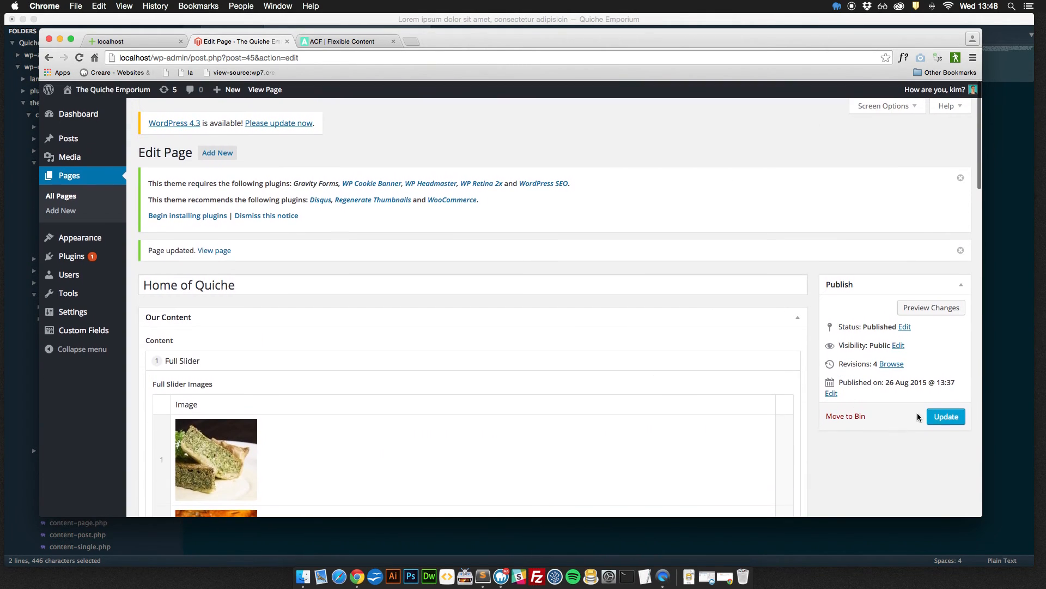
left_click(934, 416)
left_click(111, 41)
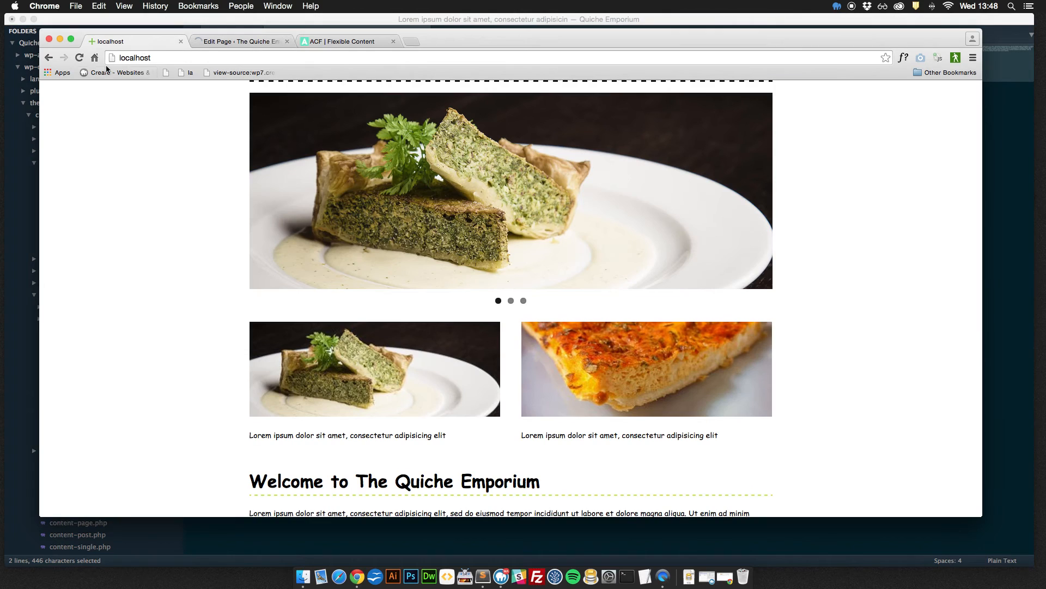
left_click(79, 58)
scroll(171, 345, "down", 3)
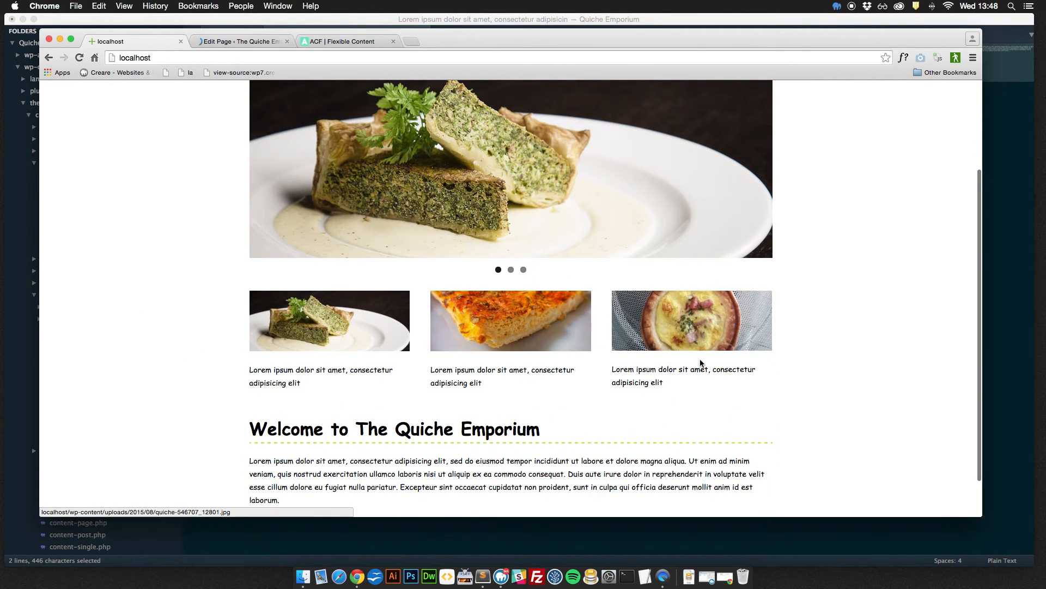
scroll(662, 342, "down", 2)
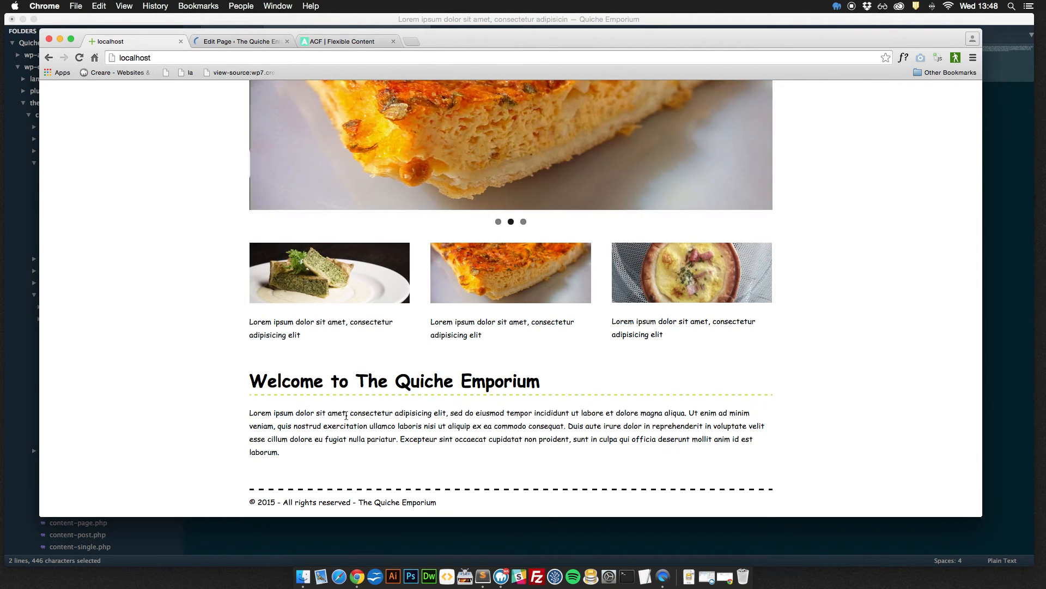
Step: Add a second row to the welcome Content Blocks layout and paste a copy of its lorem ipsum <p> paragraph there
left_click(237, 41)
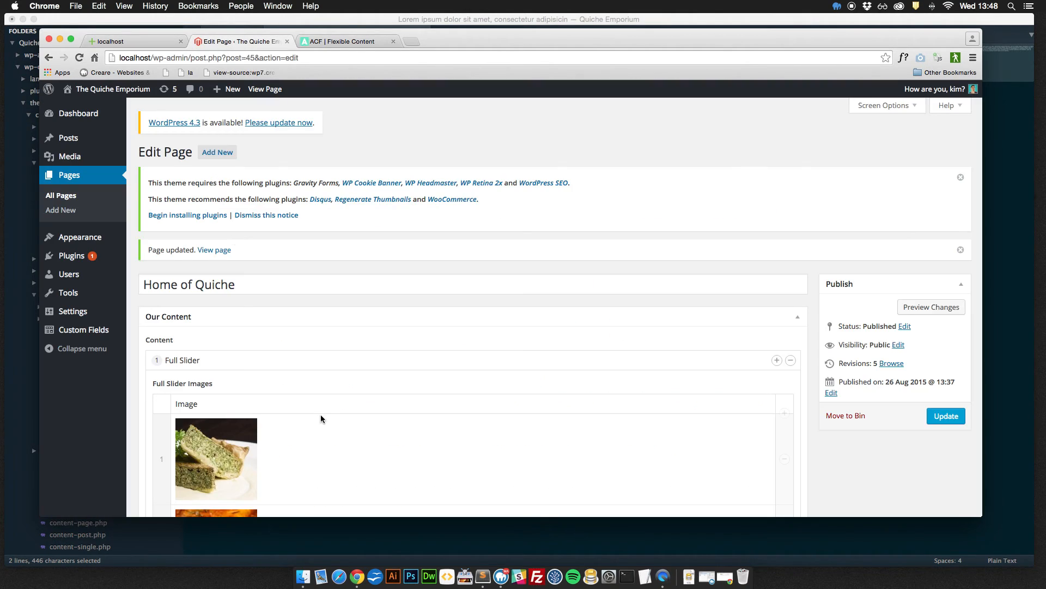
scroll(311, 403, "down", 10)
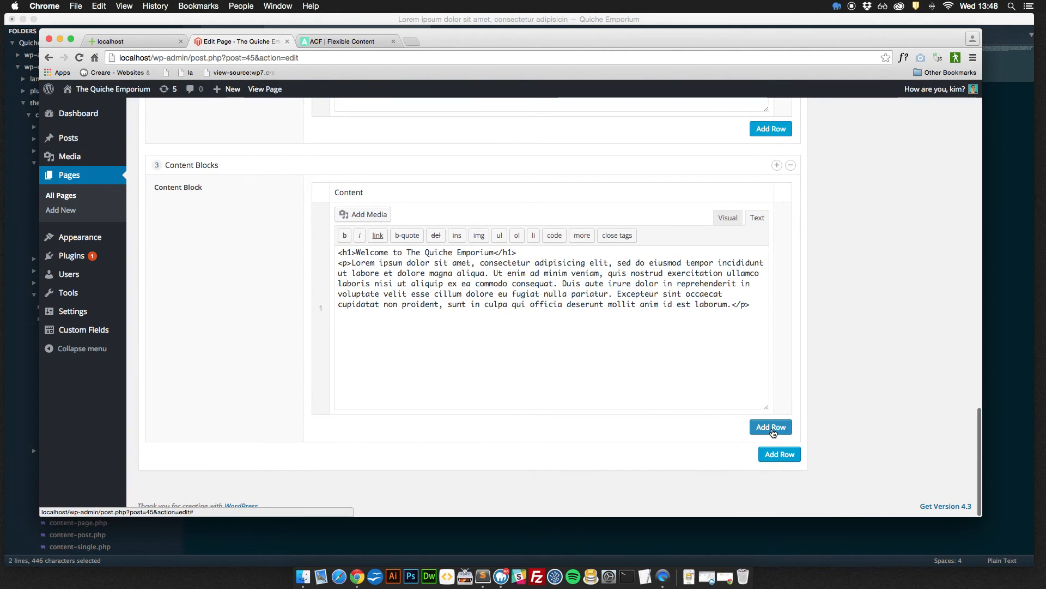
left_click(771, 428)
scroll(534, 332, "down", 3)
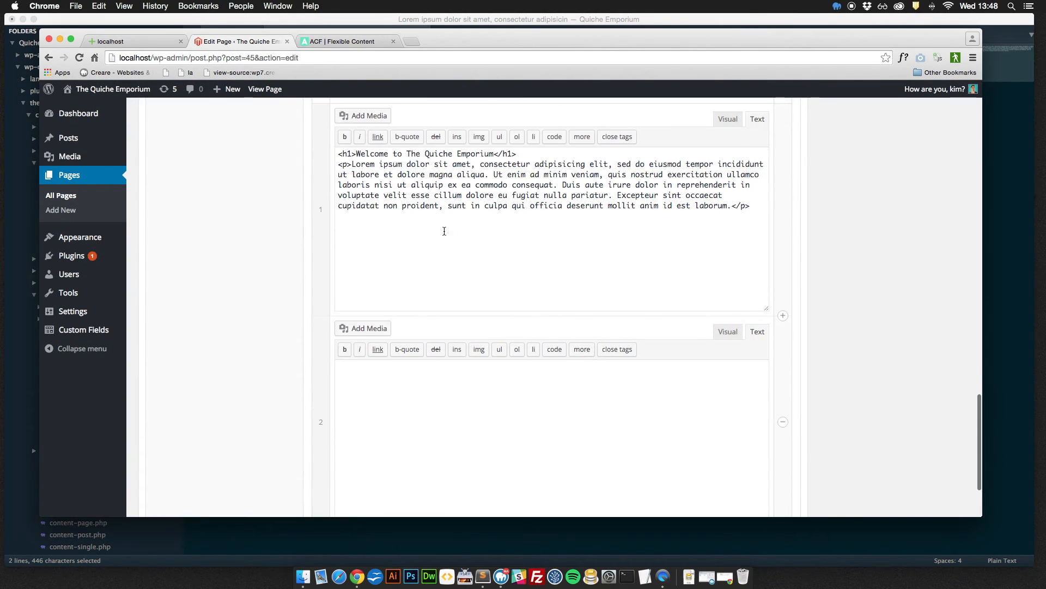
left_click_drag(339, 164, 752, 206)
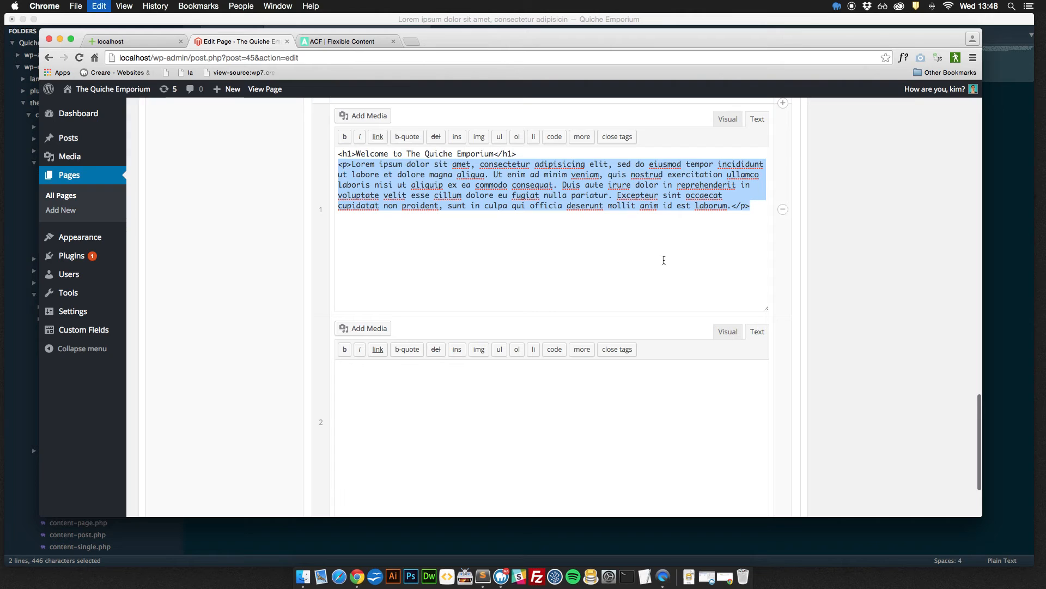
left_click(389, 402)
key("cmd+v")
Step: Update the Home of Quiche page to save the second welcome row
scroll(836, 369, "down", 5)
scroll(872, 381, "up", 10)
left_click(936, 418)
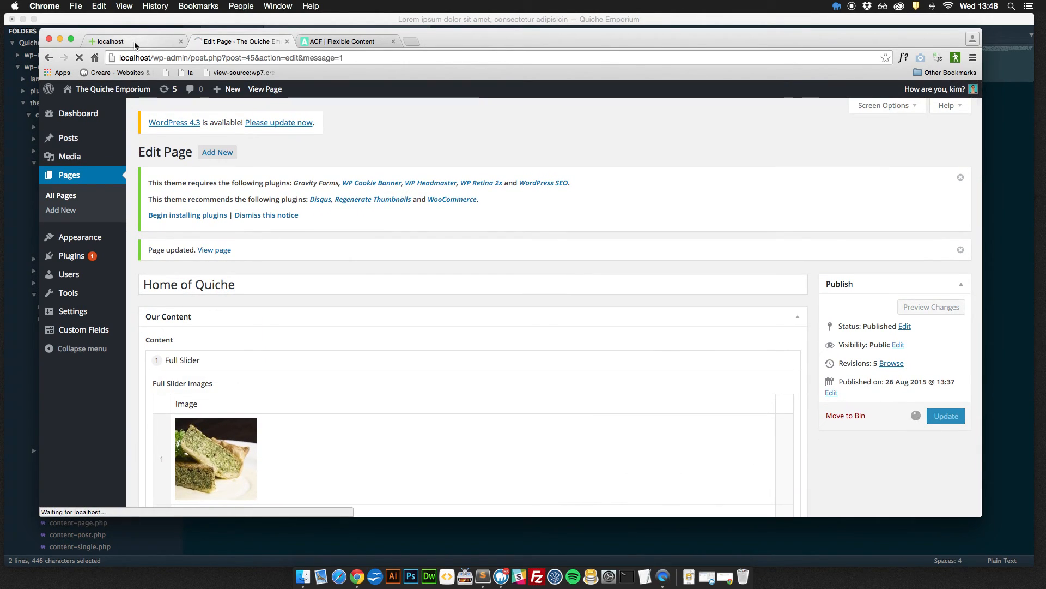
Step: Reload the front page and check the two-column welcome section beneath the slider and three image blocks
left_click(109, 41)
left_click(91, 58)
scroll(243, 309, "down", 5)
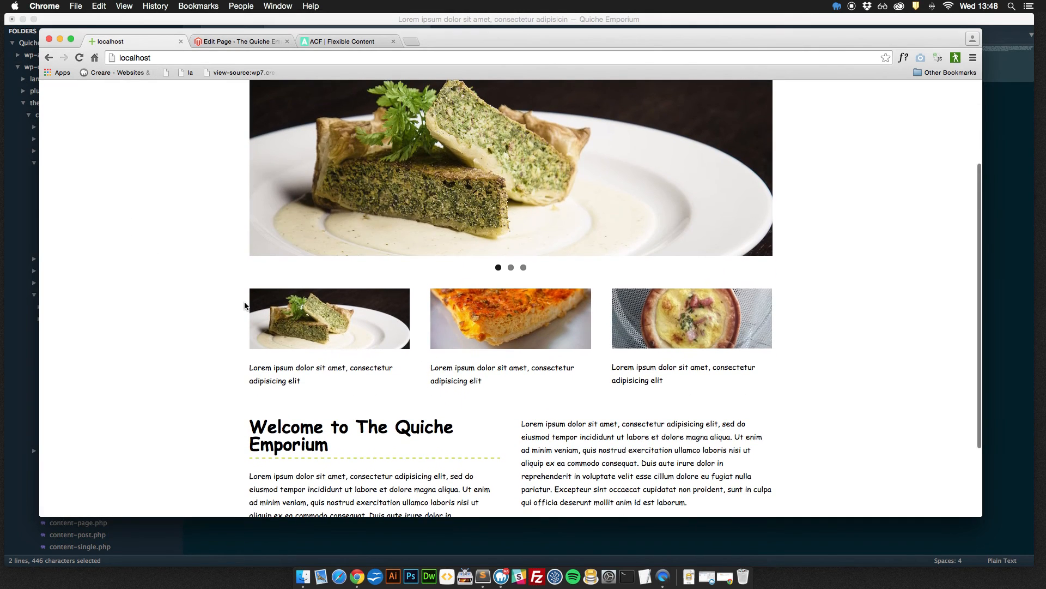
scroll(486, 402, "up", 5)
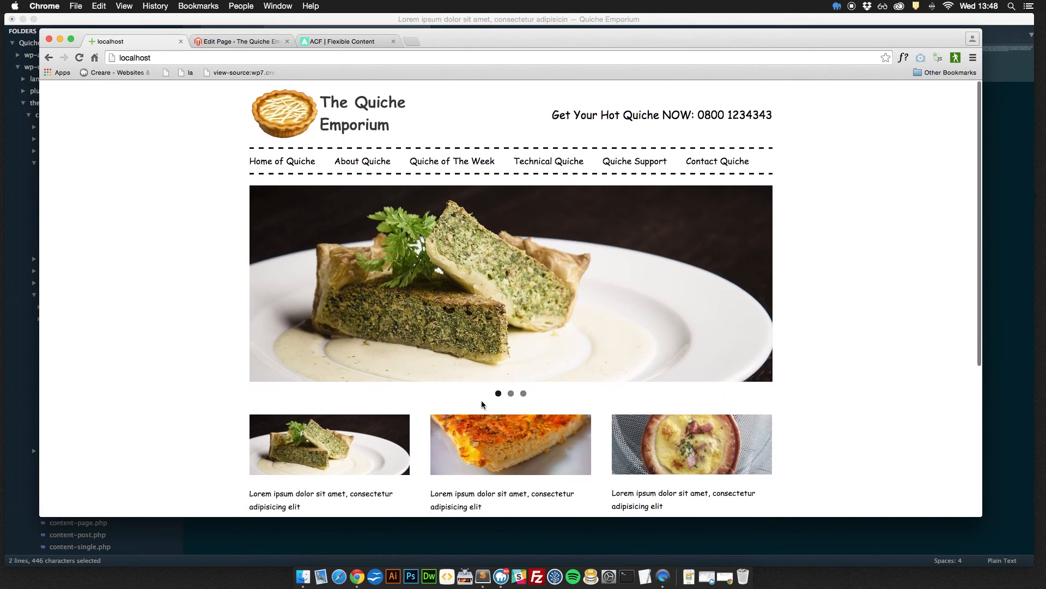
scroll(482, 401, "down", 5)
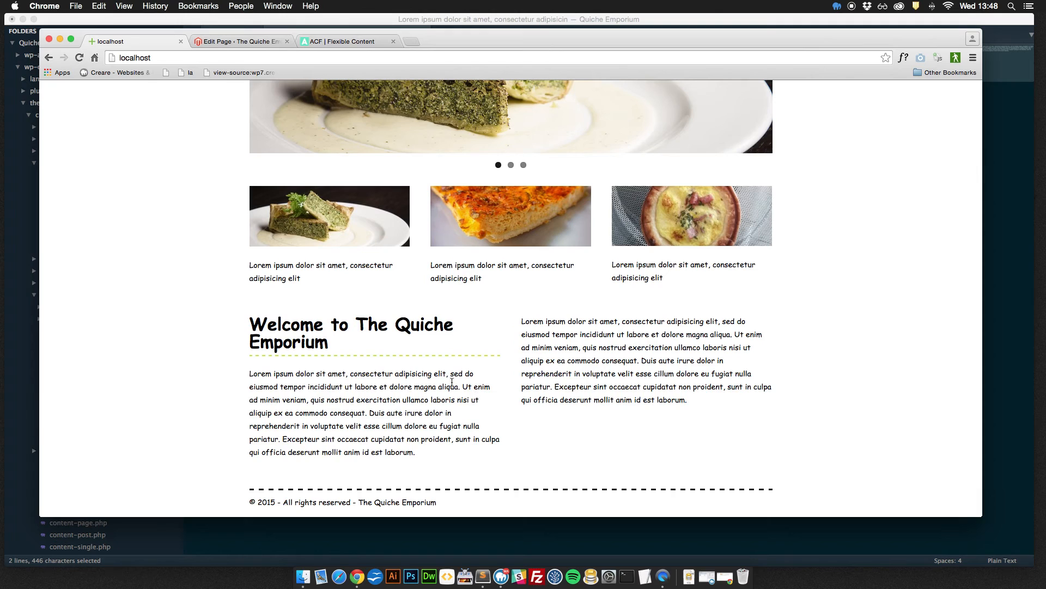
scroll(451, 383, "up", 2)
scroll(430, 376, "down", 2)
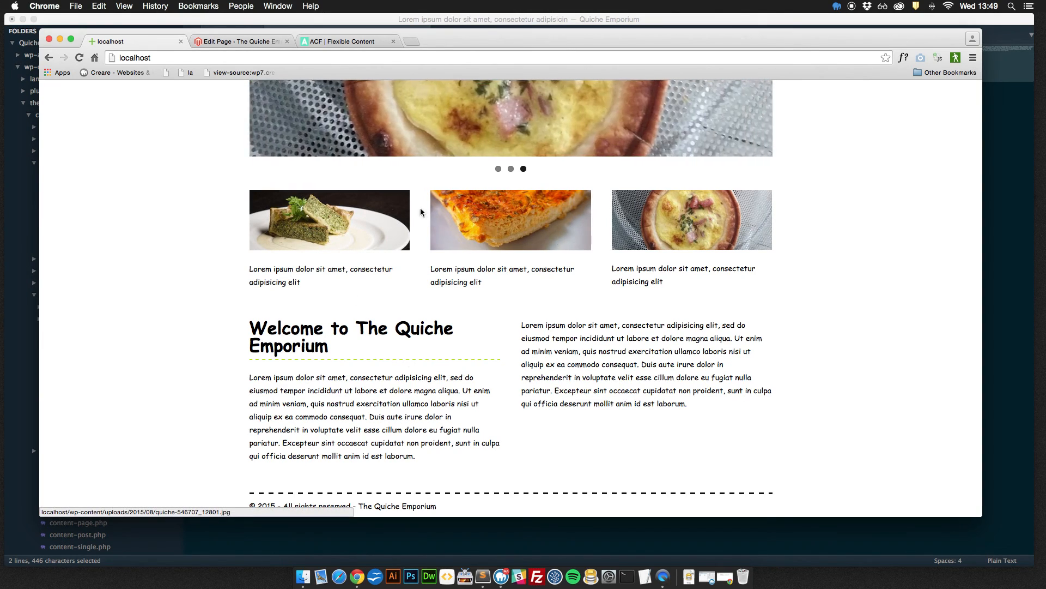
Step: Collapse the Home of Quiche layouts, move the welcome Content Blocks layout above the three-image one, and update the page
left_click(228, 42)
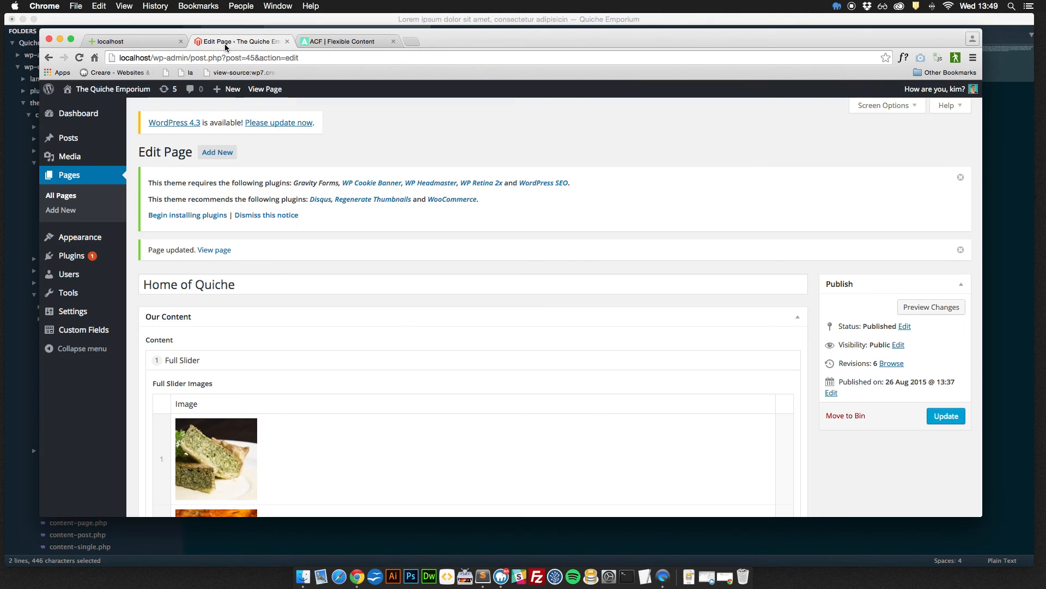
scroll(249, 141, "down", 3)
left_click(241, 241)
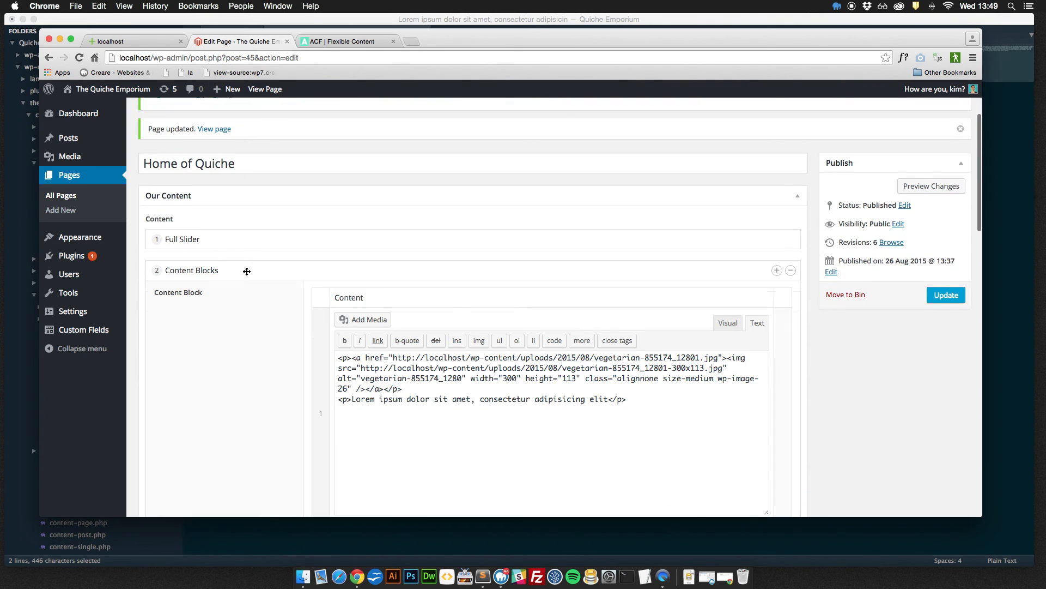
left_click(247, 270)
left_click(249, 307)
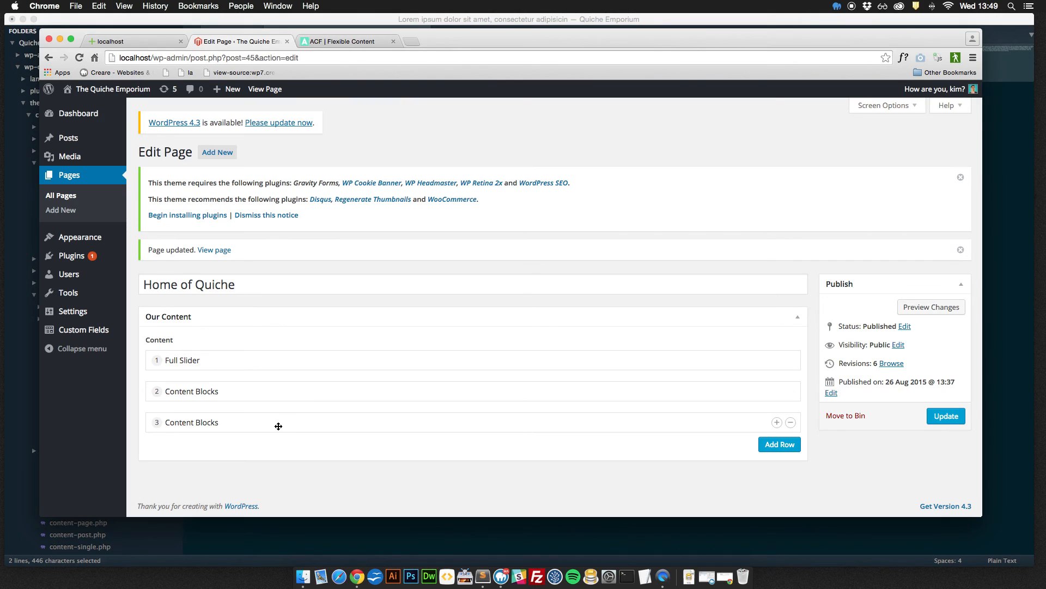
left_click_drag(283, 428, 282, 397)
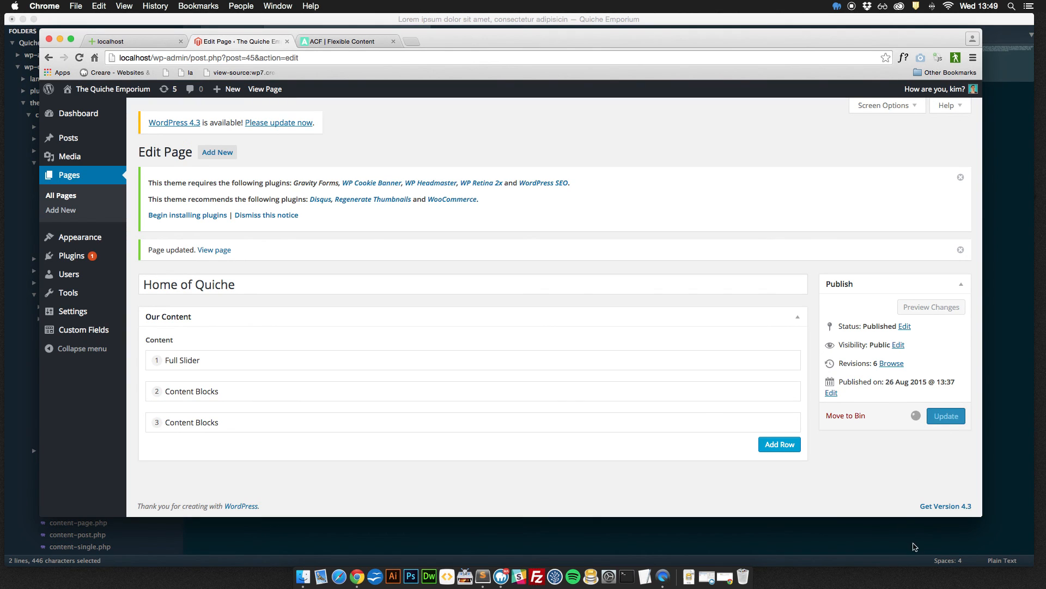
Step: Reload the front page and check the new order of the slider, welcome section and image blocks
left_click(109, 42)
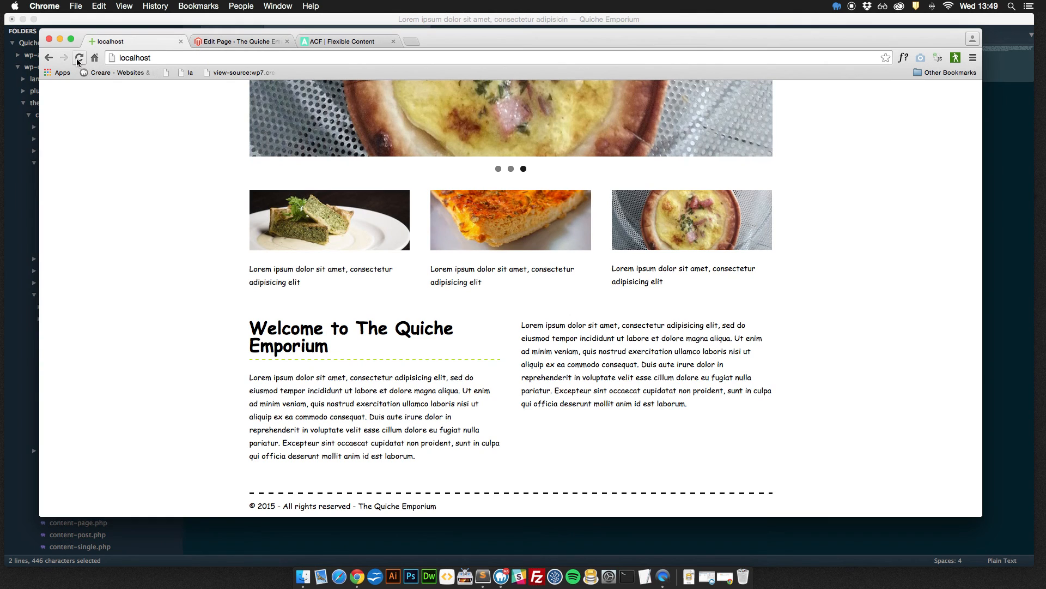
left_click(79, 58)
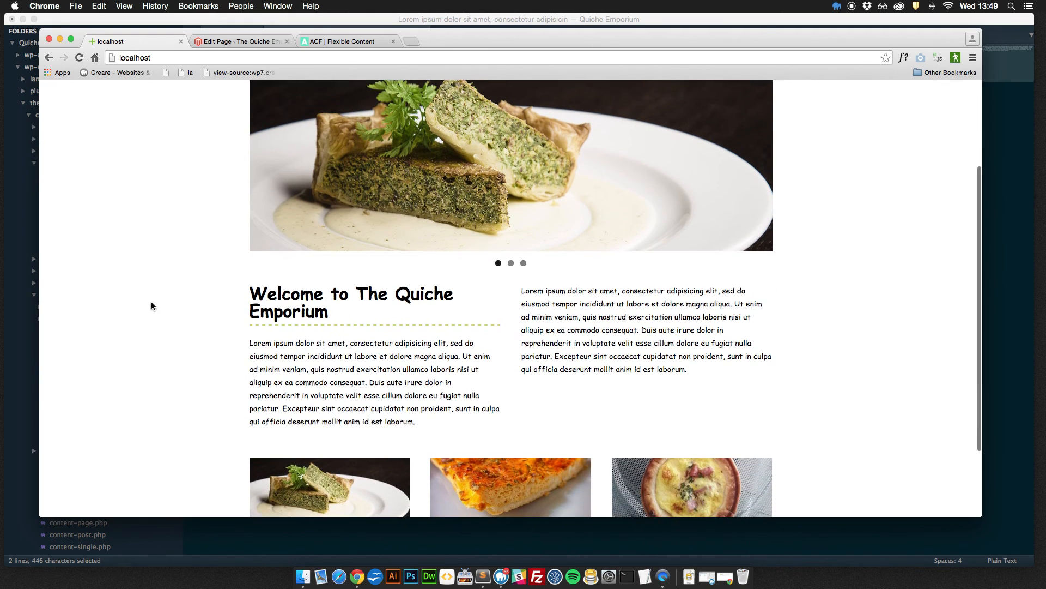
scroll(645, 343, "down", 4)
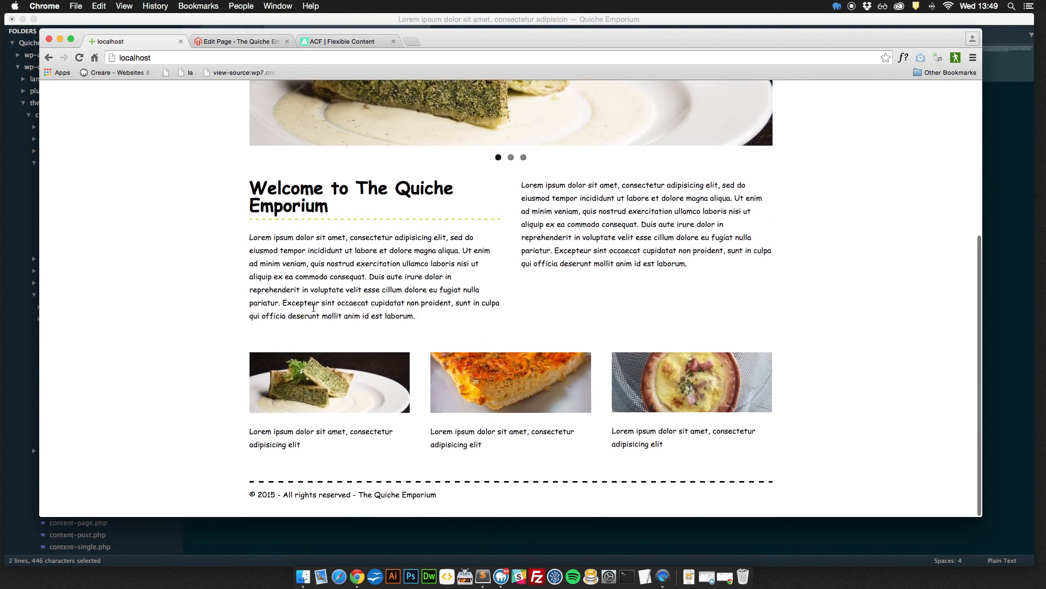
scroll(331, 313, "up", 1)
scroll(332, 314, "up", 4)
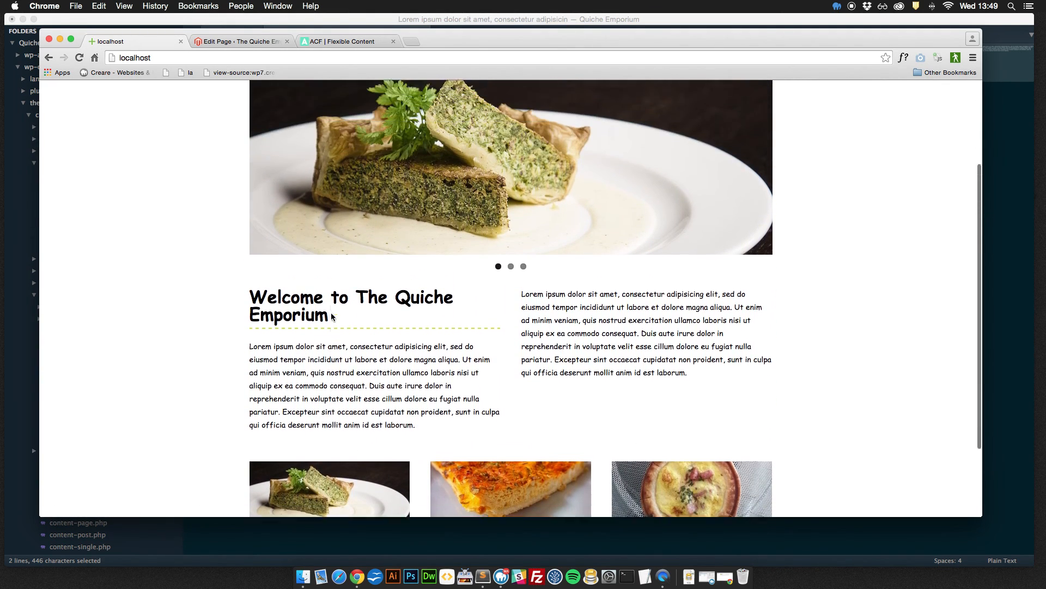
scroll(331, 316, "up", 3)
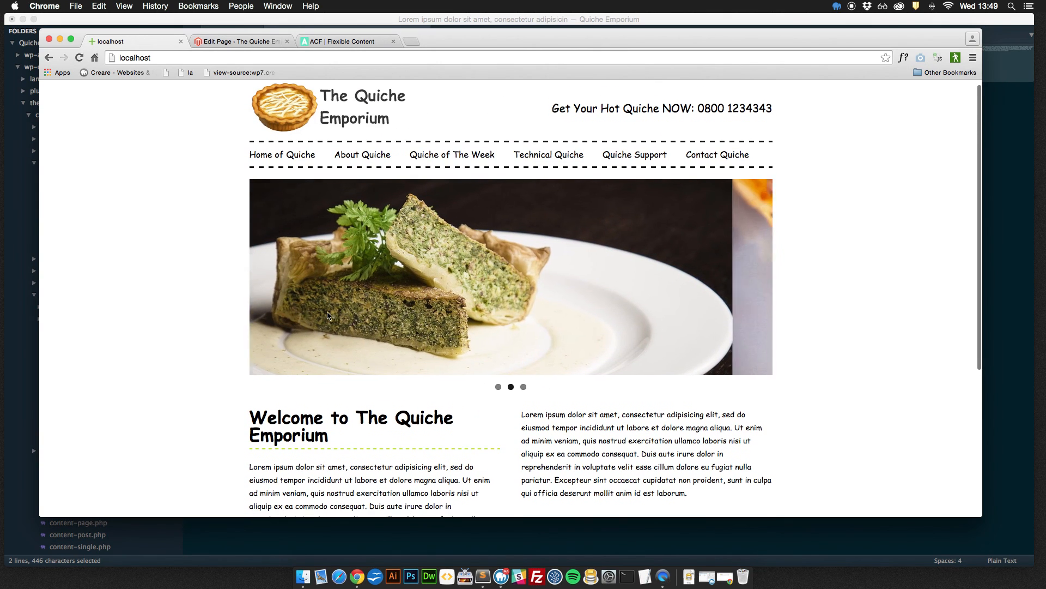
scroll(323, 311, "down", 5)
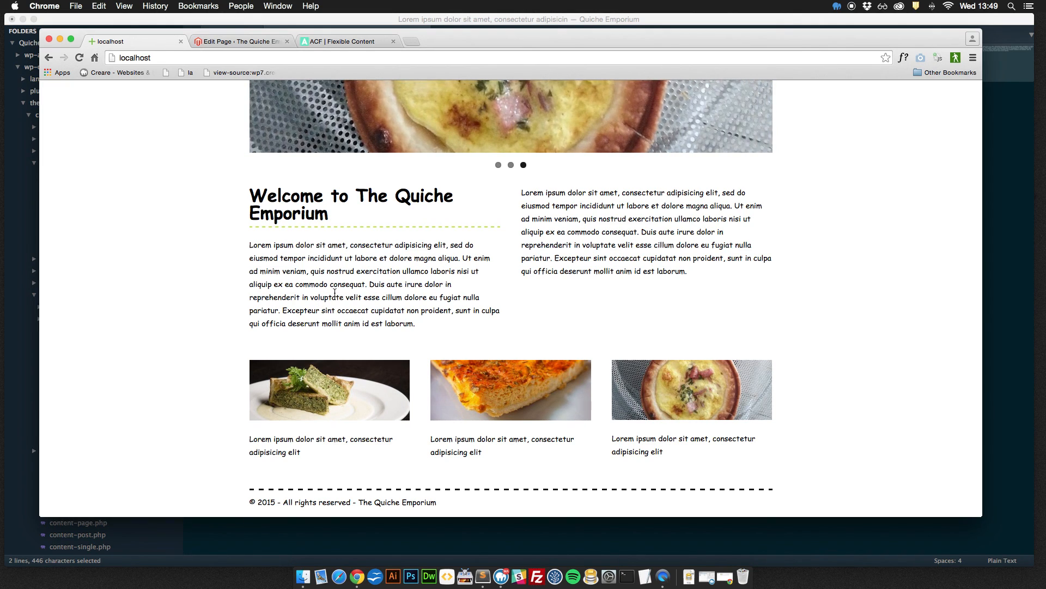
scroll(333, 293, "up", 1)
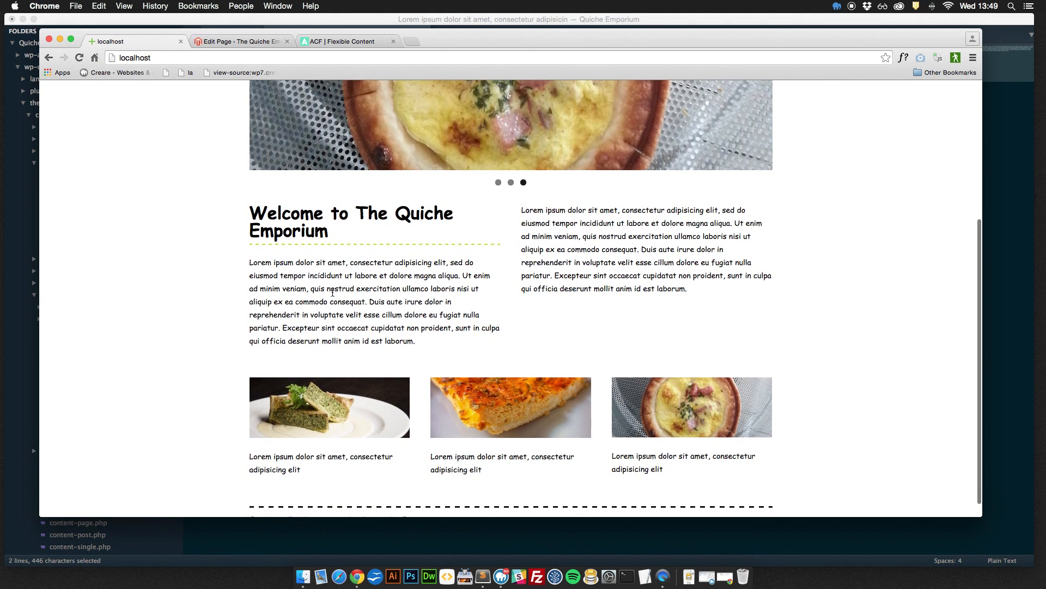
scroll(333, 292, "up", 4)
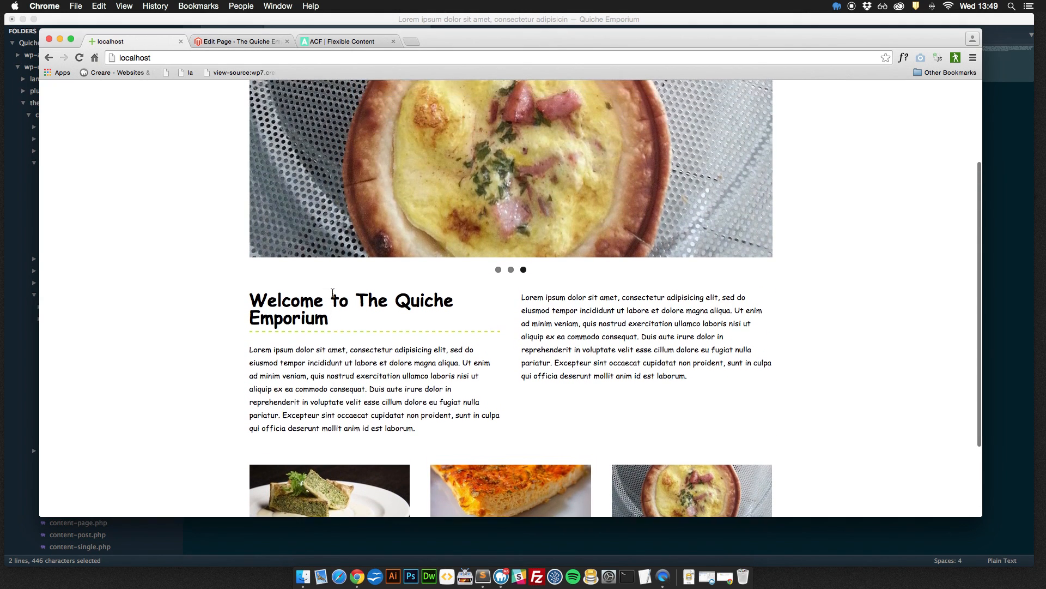
scroll(330, 292, "up", 5)
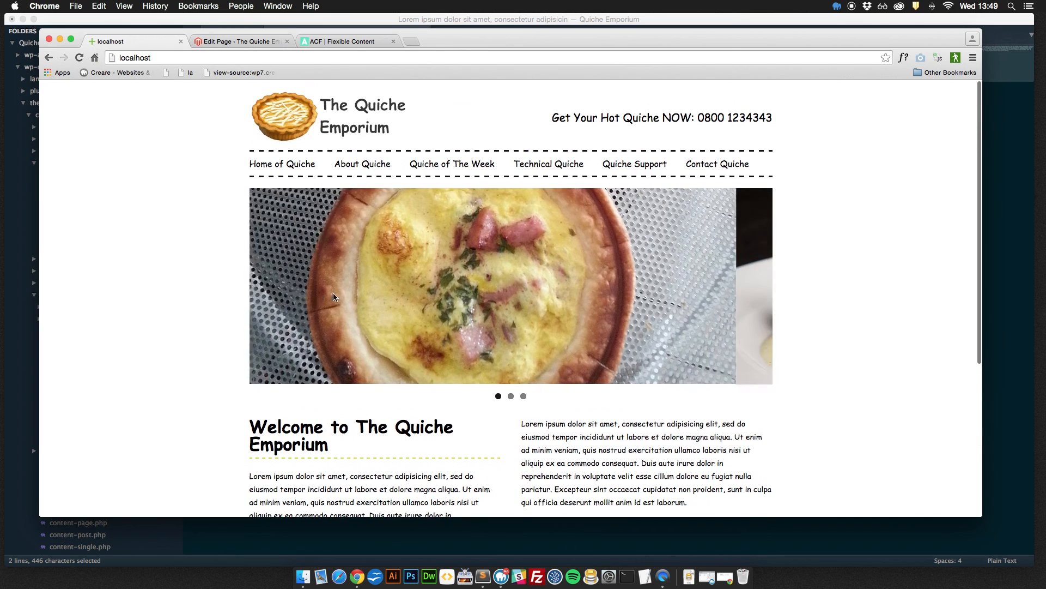